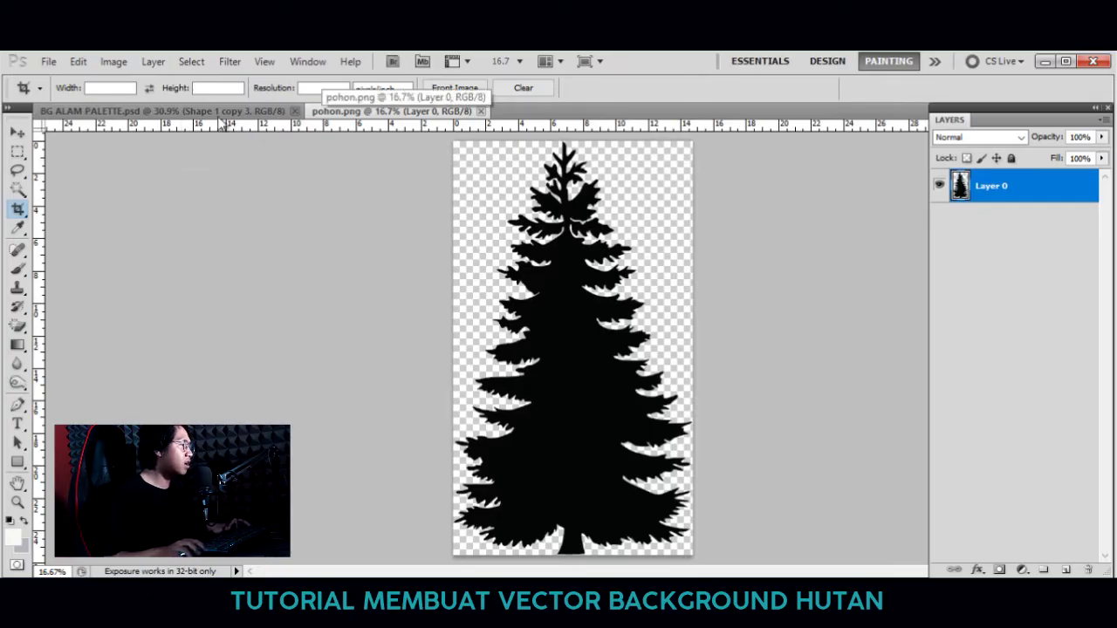
# Zoom in and out to inspect the pine-tree silhouette in pohon.png.
pyautogui.scroll(2, 464, 255)
pyautogui.scroll(-2, 551, 257)
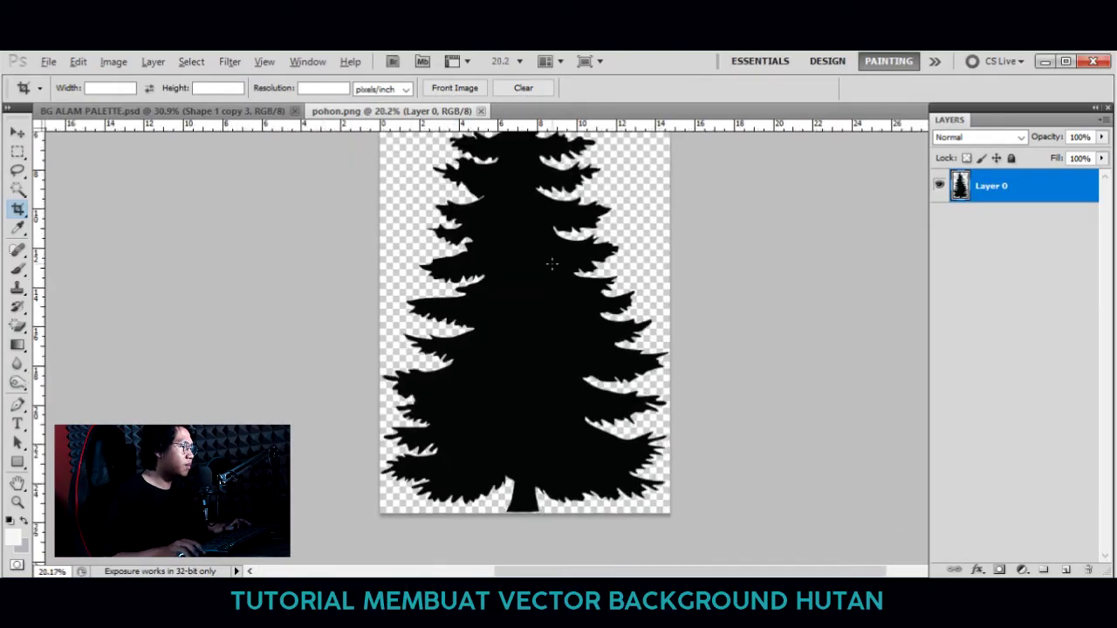
pyautogui.scroll(-1, 607, 316)
pyautogui.scroll(2, 580, 299)
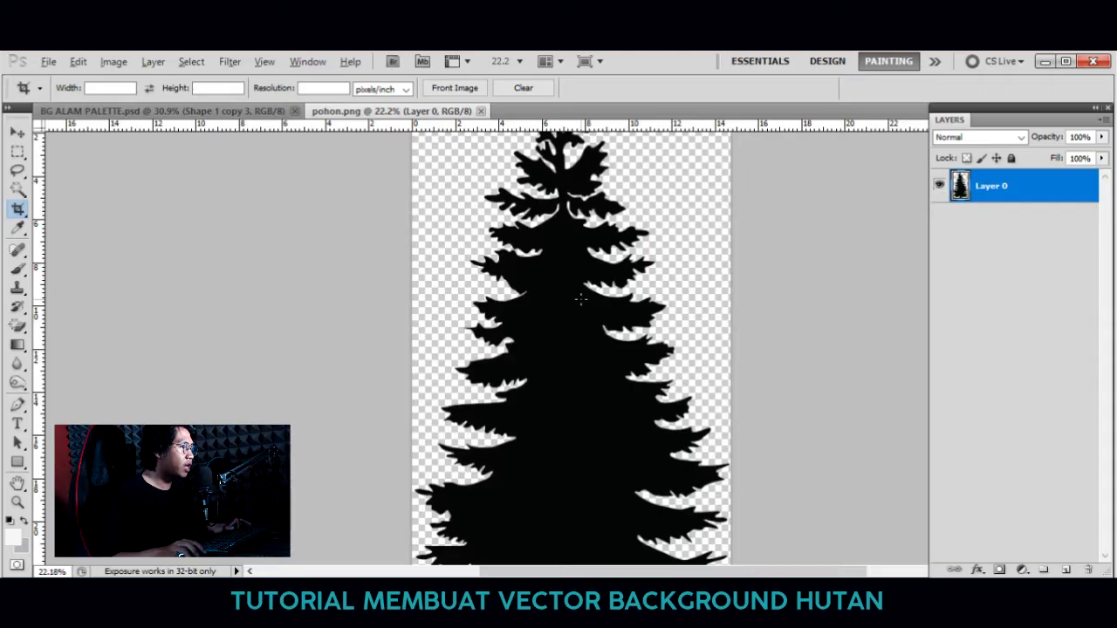
pyautogui.scroll(-1, 580, 299)
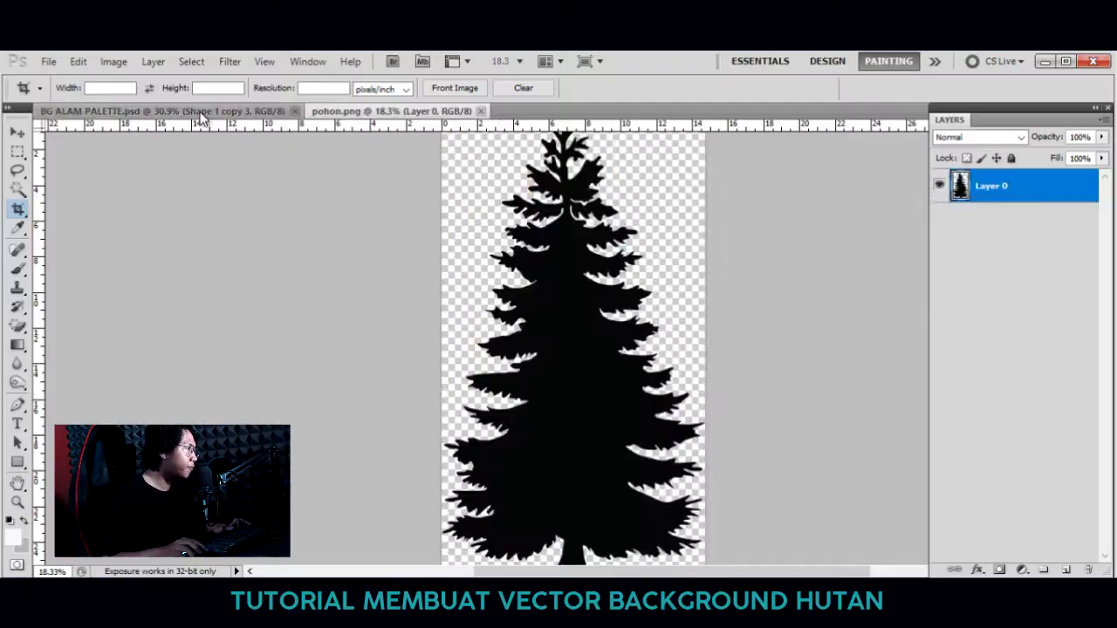
# Switch between the open documents and settle on the BG ALAM PALETTE.psd swatches.
pyautogui.click(201, 112)
pyautogui.click(349, 112)
pyautogui.click(262, 111)
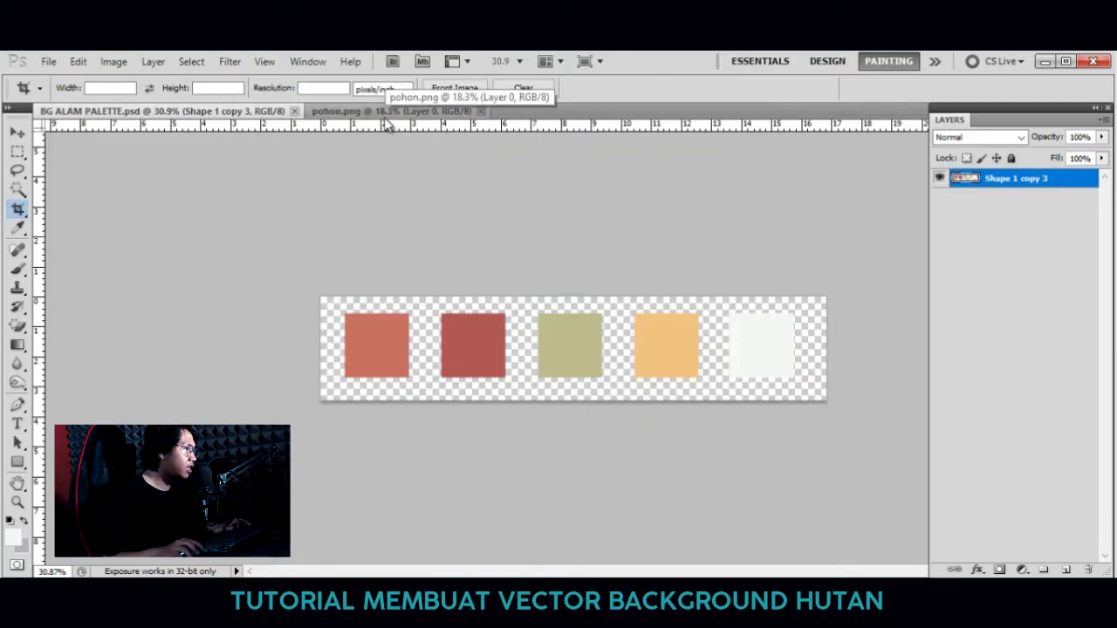
pyautogui.click(384, 111)
pyautogui.click(211, 113)
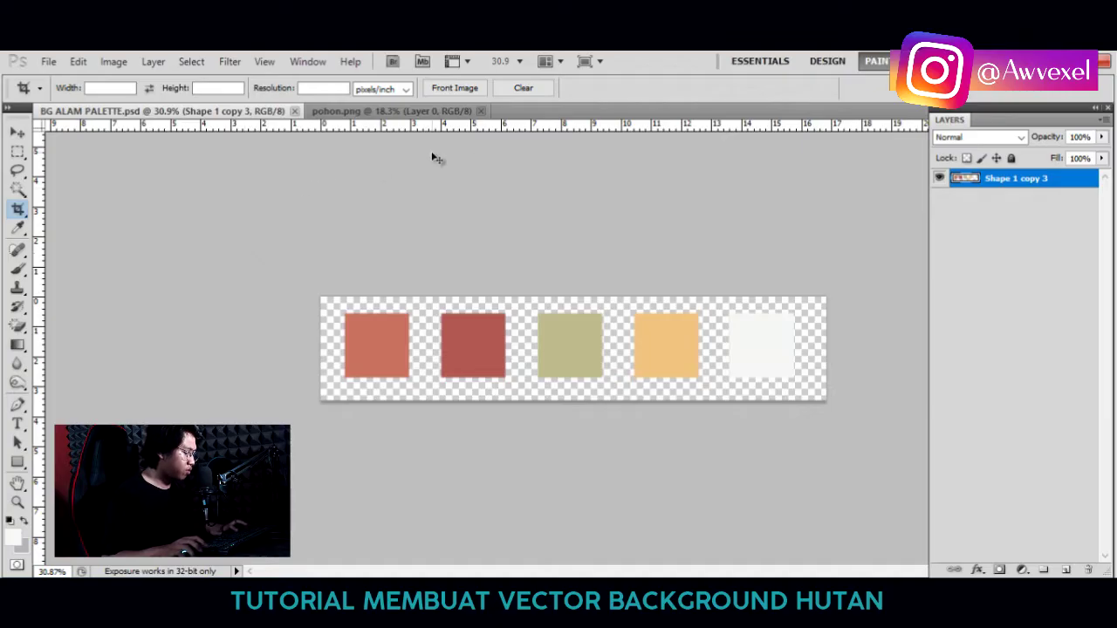
# Create a new white 6000 × 6000 pixel document at 300 pixels/inch.
pyautogui.hotkey('ctrl', 'n')
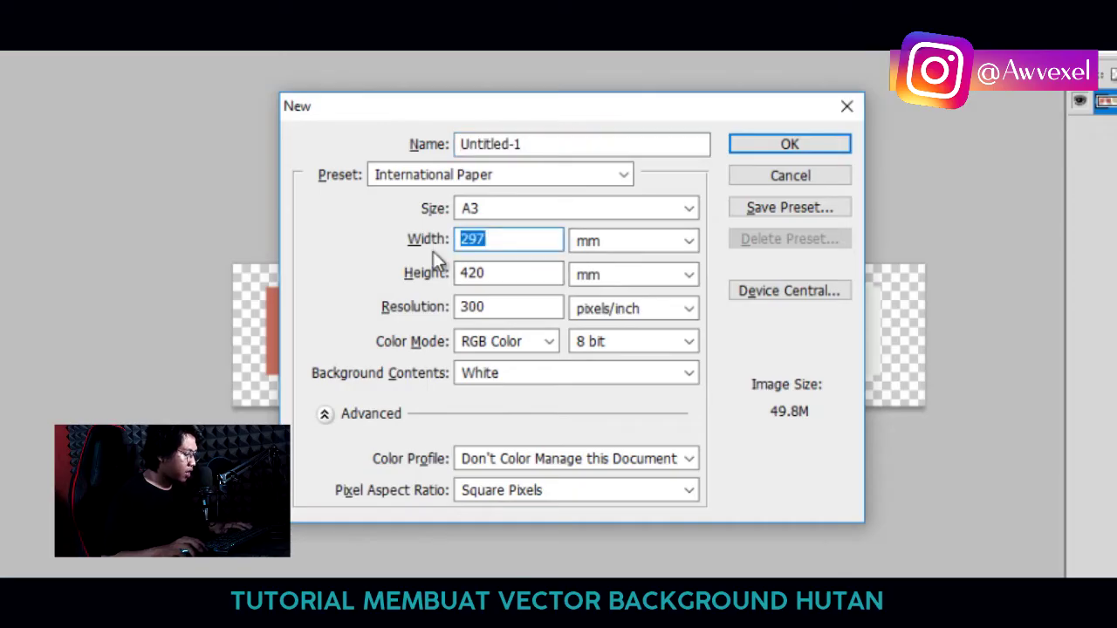
pyautogui.click(622, 209)
pyautogui.click(661, 210)
pyautogui.click(668, 249)
pyautogui.click(616, 261)
pyautogui.doubleClick(498, 239)
pyautogui.write('6')
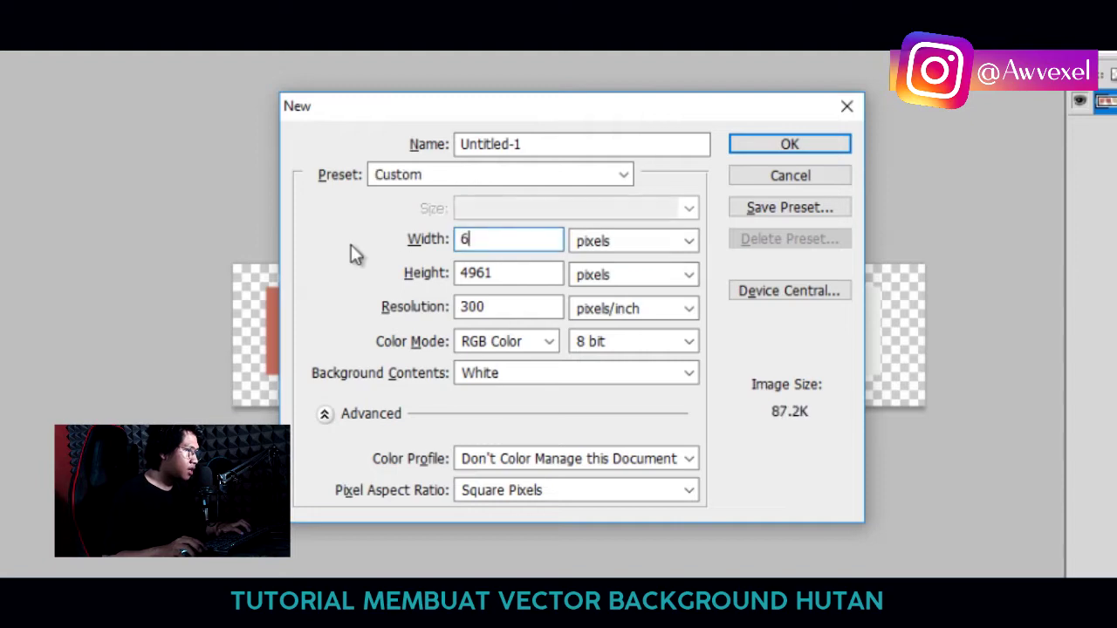
pyautogui.write('000')
pyautogui.doubleClick(549, 306)
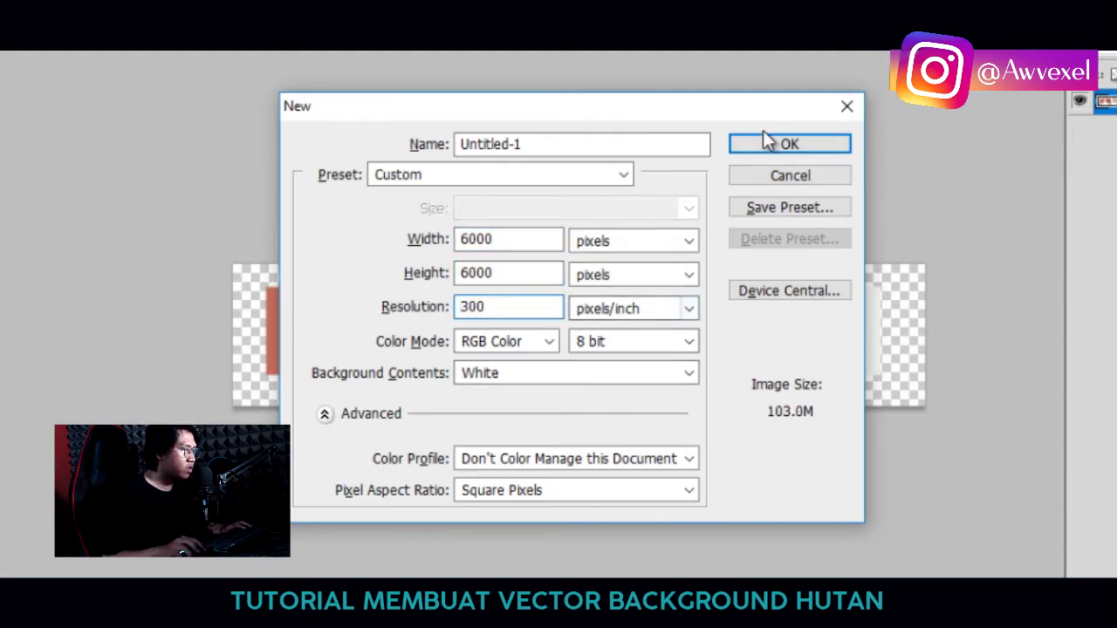
pyautogui.click(767, 142)
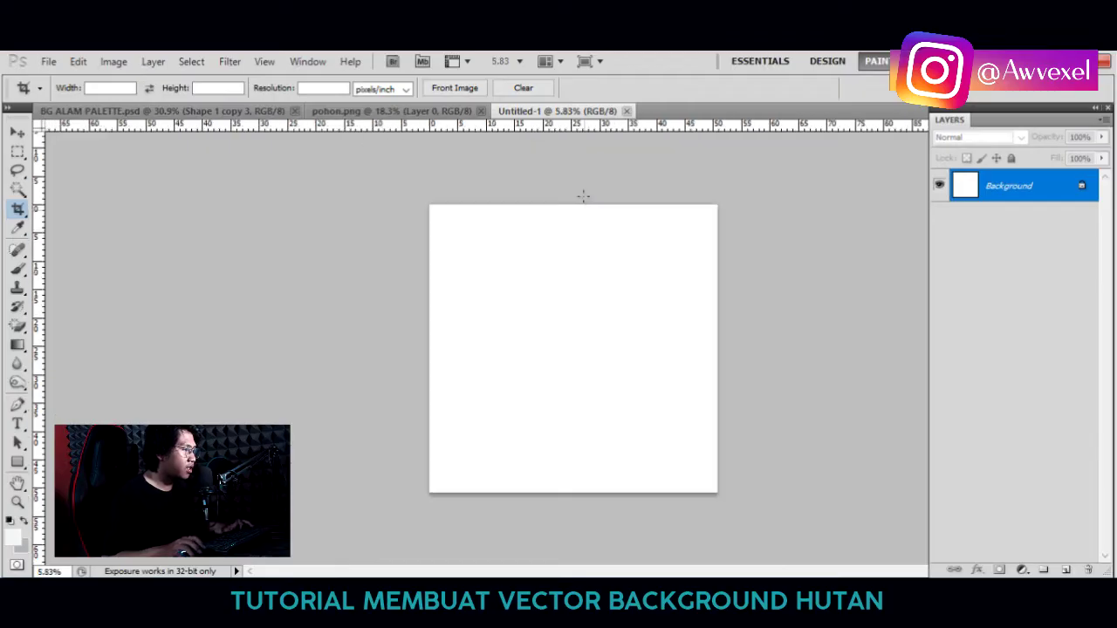
pyautogui.scroll(1, 569, 215)
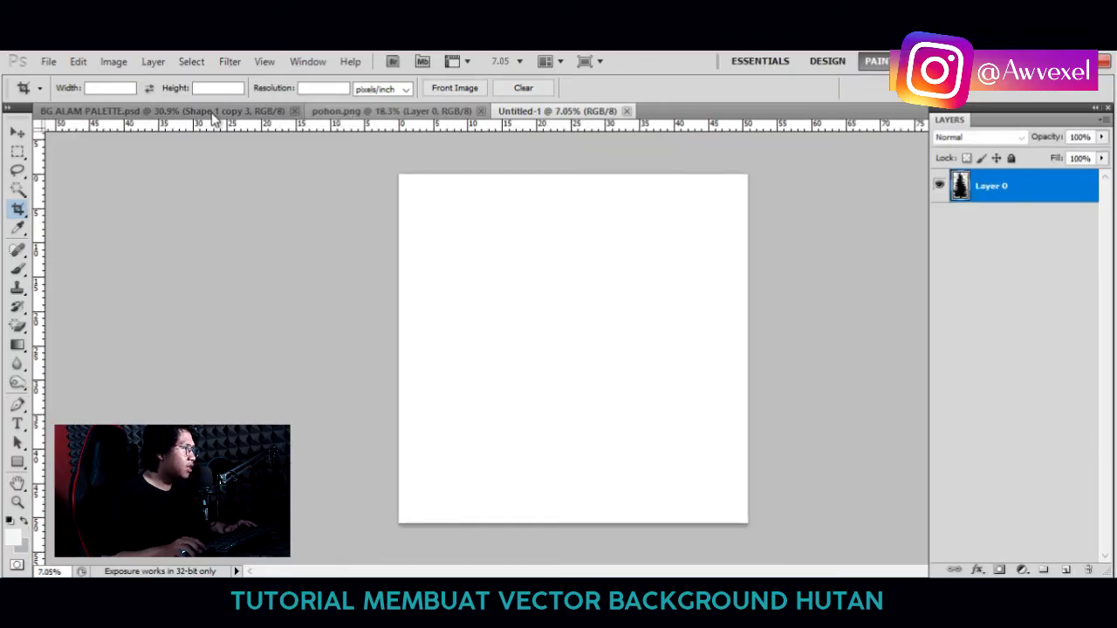
# Drag the pine tree from pohon.png into Untitled-1's lower-right corner as Layer 1.
pyautogui.hotkey('ctrl', 'shift', 'Tab')
pyautogui.hotkey('ctrl', 'shift', 'Tab')
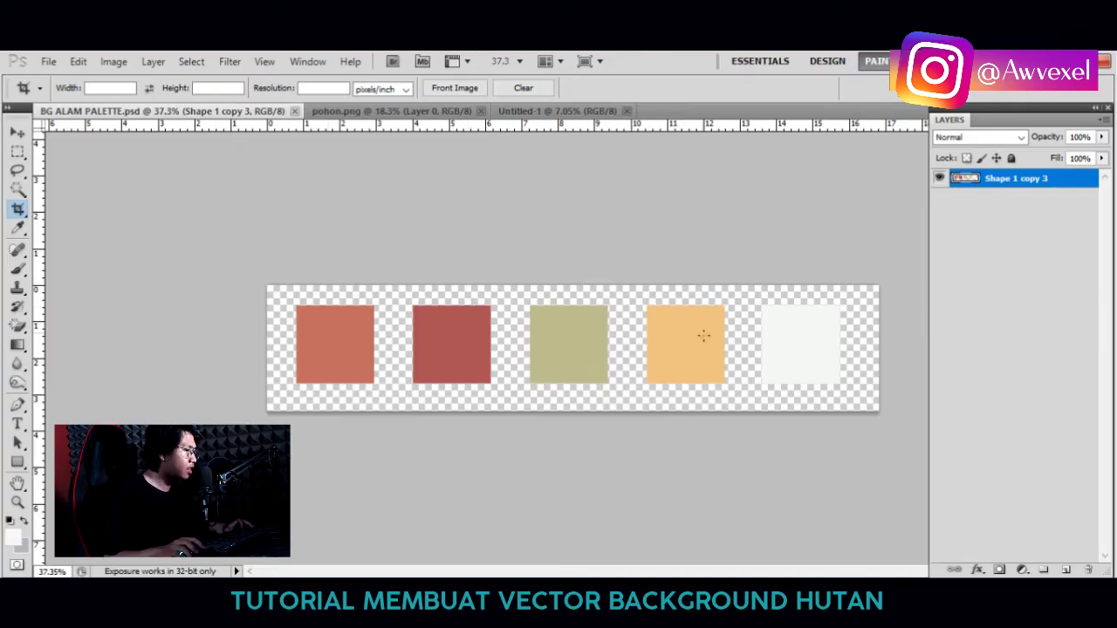
pyautogui.click(392, 111)
pyautogui.press('v')
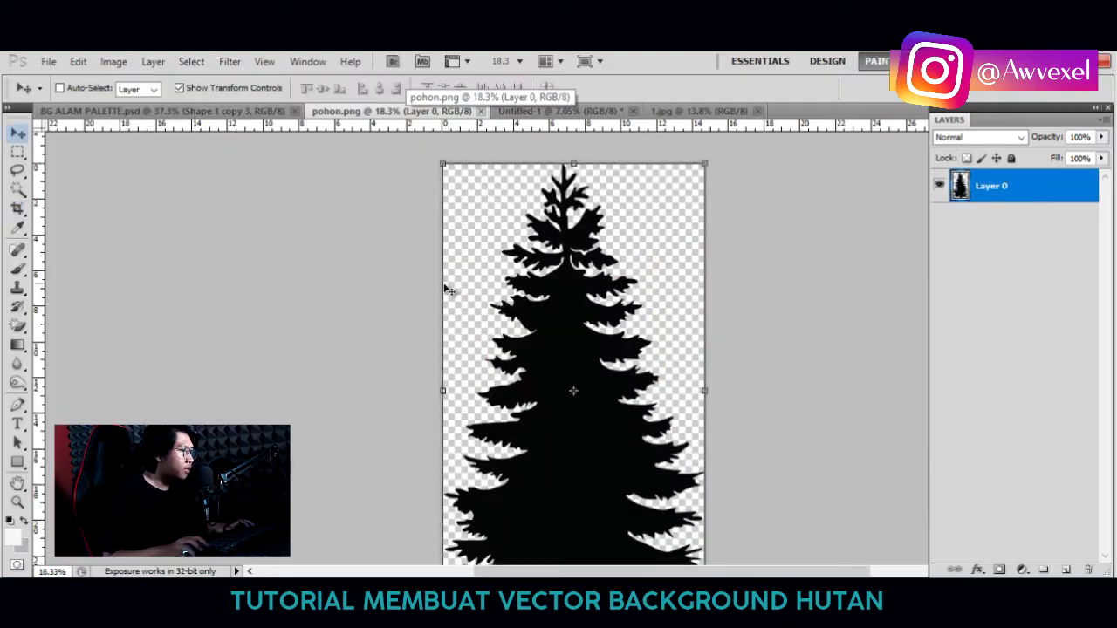
pyautogui.scroll(-1, 458, 280)
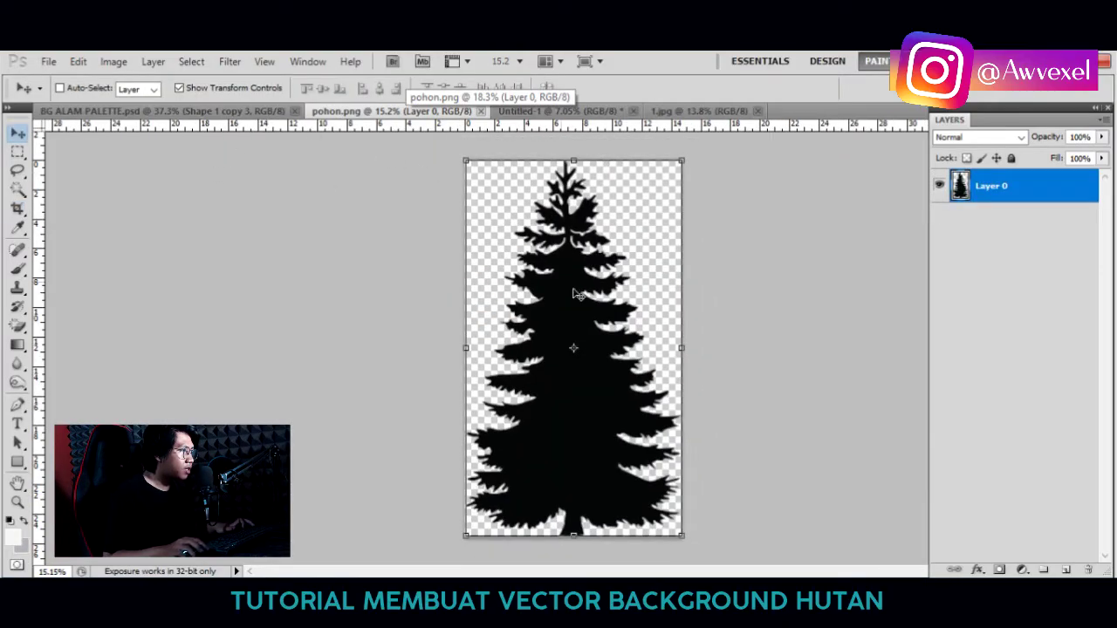
pyautogui.moveTo(571, 291); pyautogui.dragTo(642, 377)
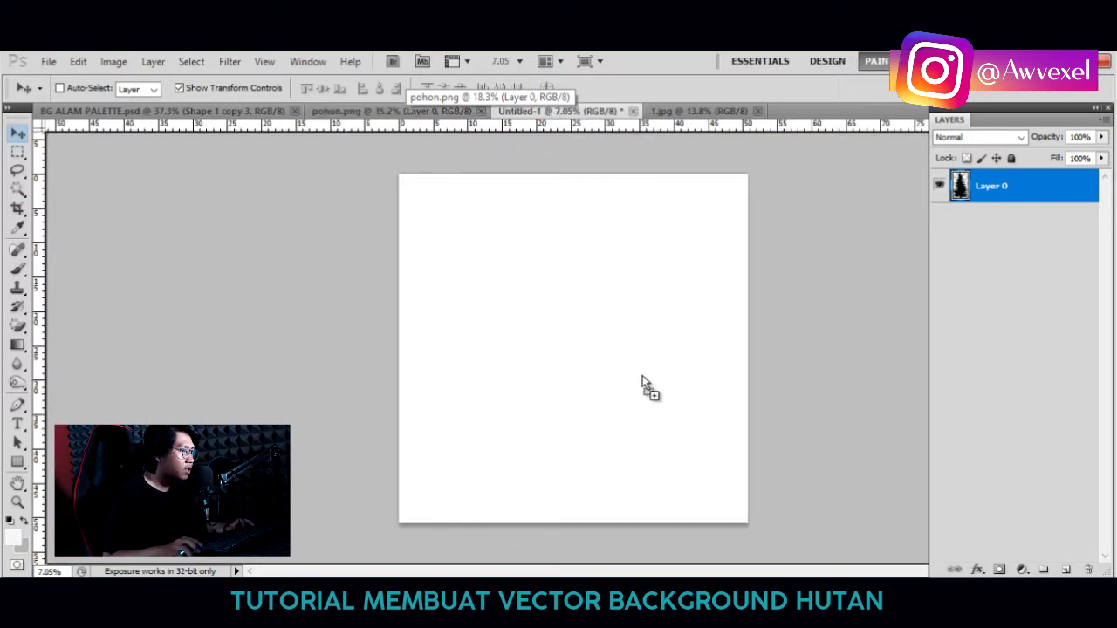
pyautogui.moveTo(642, 376); pyautogui.dragTo(714, 402)
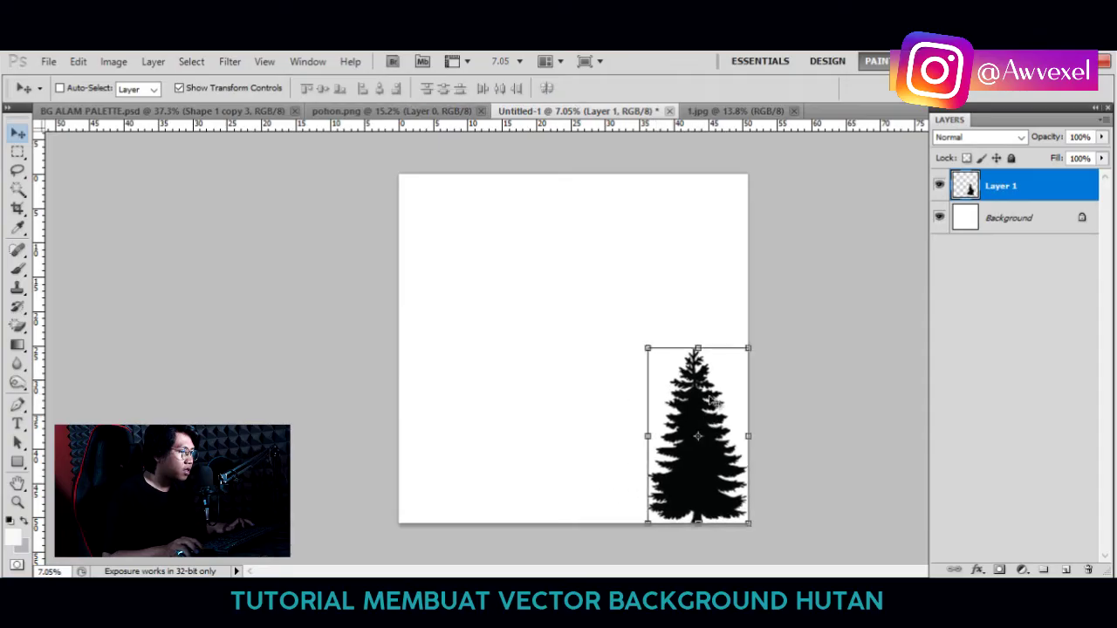
# Compare against the 1.jpg forest reference and return to the tree layer in Untitled-1.
pyautogui.click(722, 112)
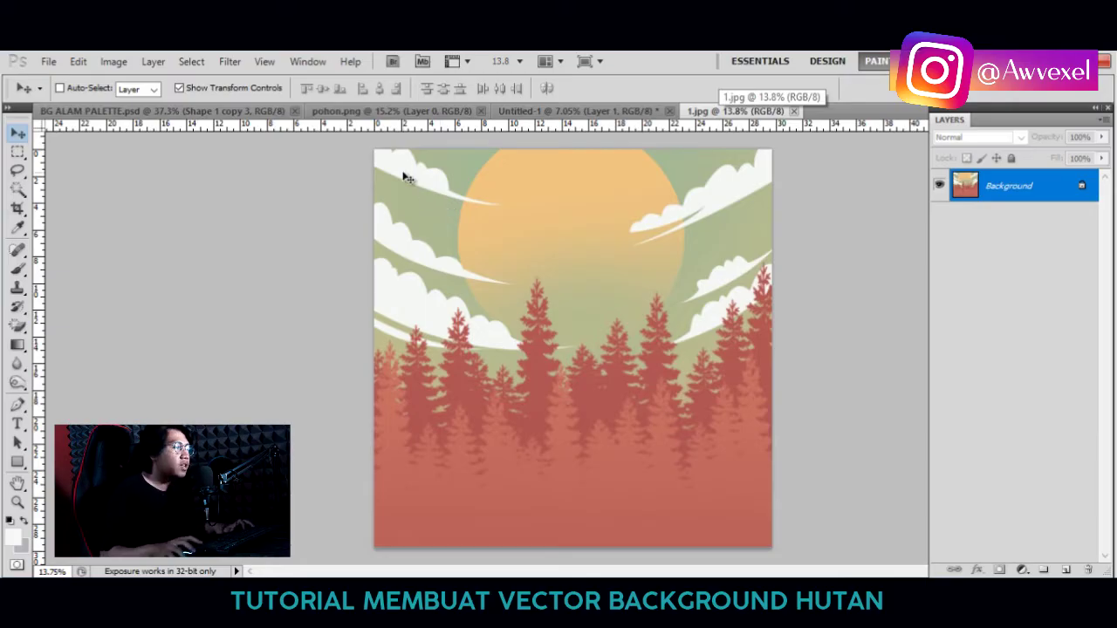
pyautogui.click(515, 111)
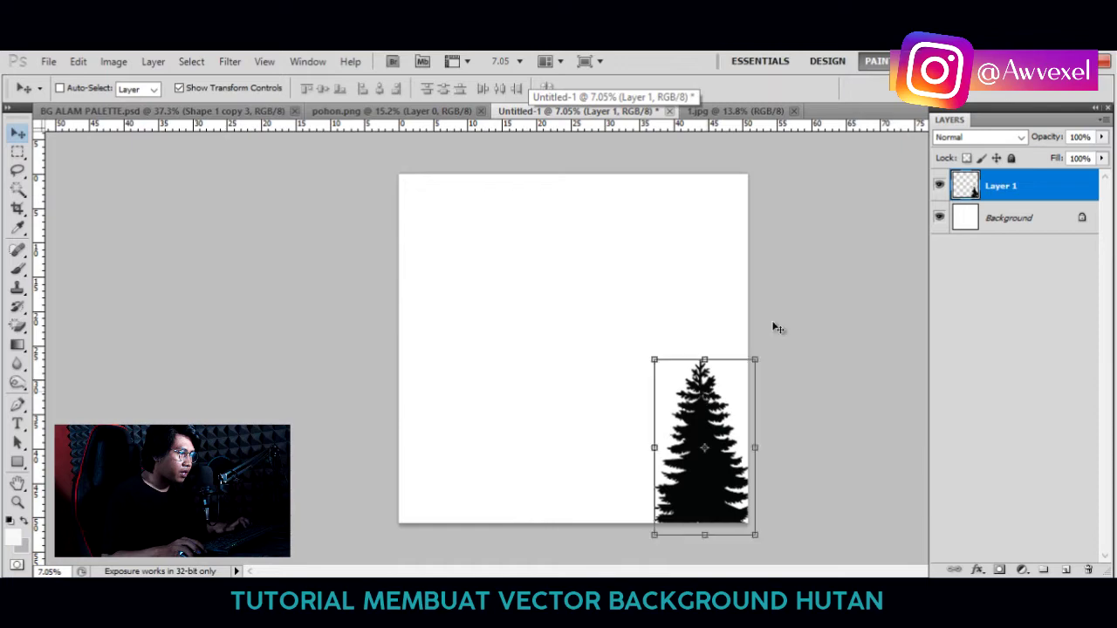
pyautogui.rightClick(1026, 189)
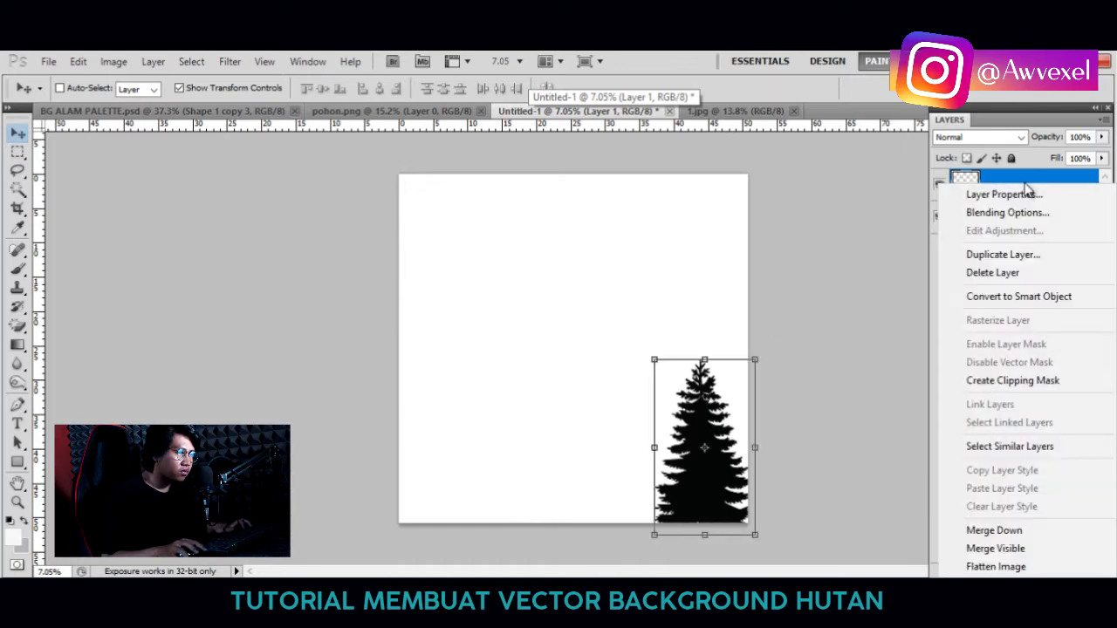
# Convert the tree layer to a smart object, then resize and reposition it.
pyautogui.click(1017, 297)
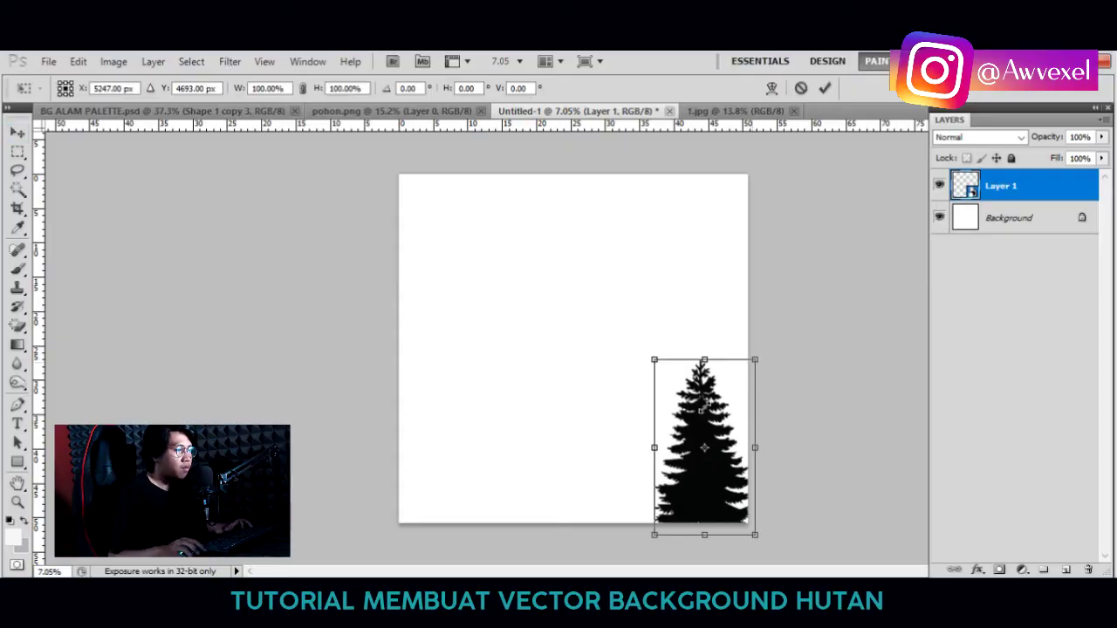
pyautogui.moveTo(703, 402); pyautogui.dragTo(760, 330)
pyautogui.press('Return')
pyautogui.press('Return')
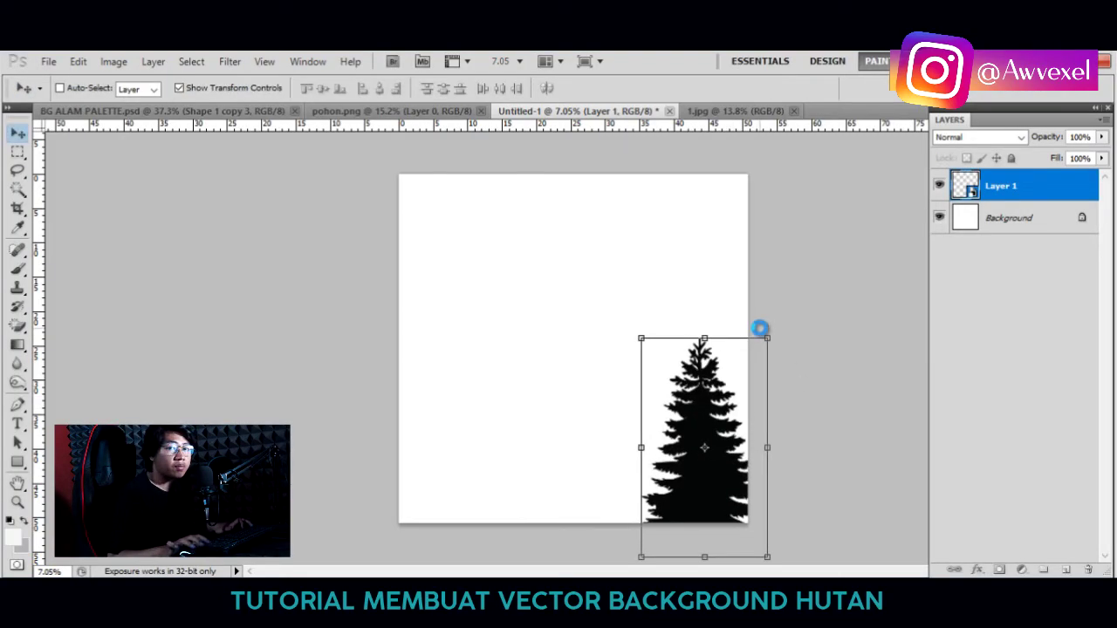
pyautogui.moveTo(716, 413); pyautogui.dragTo(724, 398)
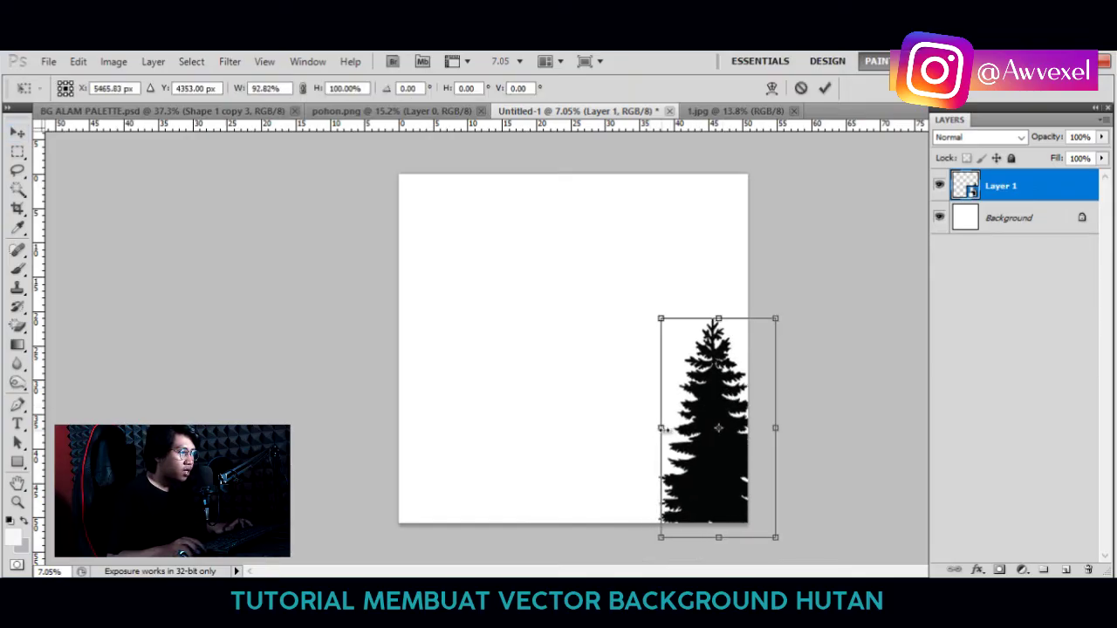
# Check the 1.jpg reference, then commit the duplicate tree beside the original.
pyautogui.click(732, 113)
pyautogui.scroll(2, 760, 411)
pyautogui.scroll(2, 761, 411)
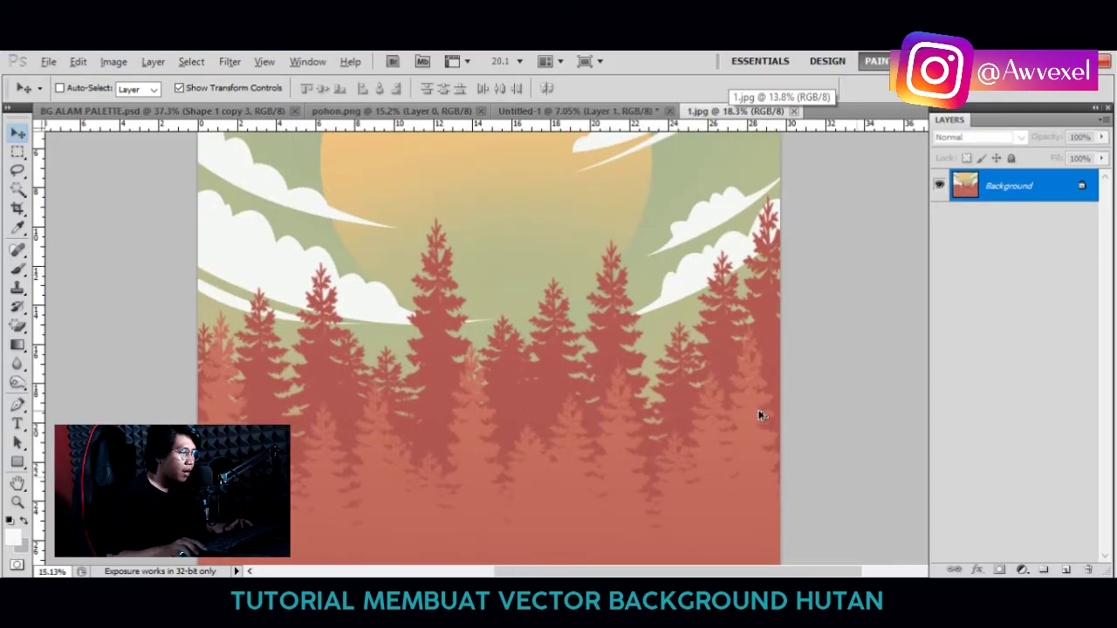
pyautogui.scroll(-4, 761, 411)
pyautogui.click(576, 111)
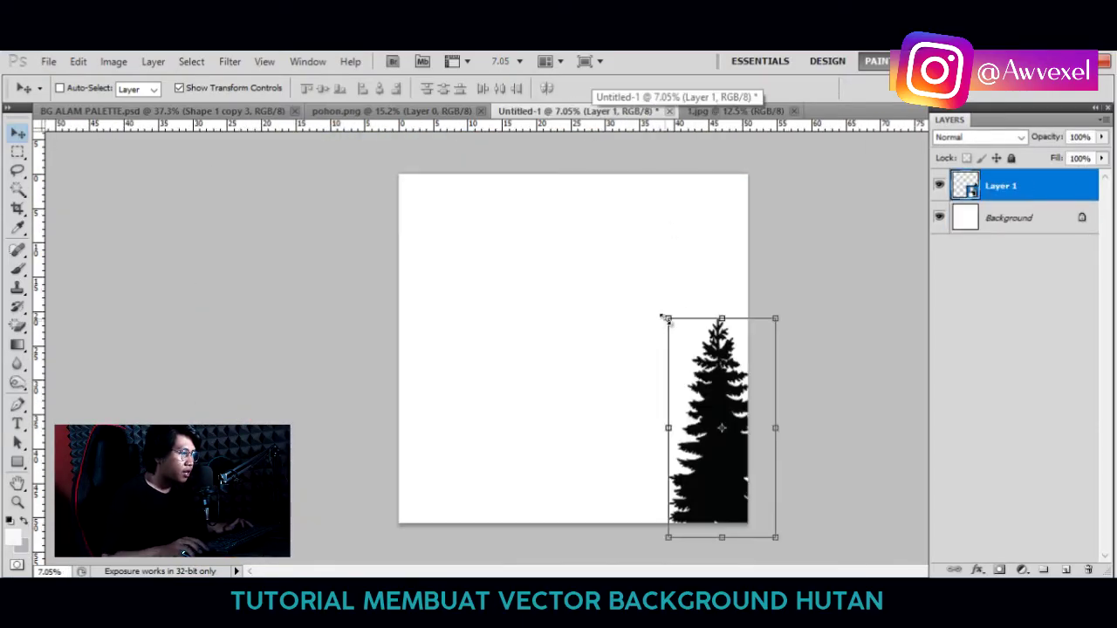
pyautogui.press('Return')
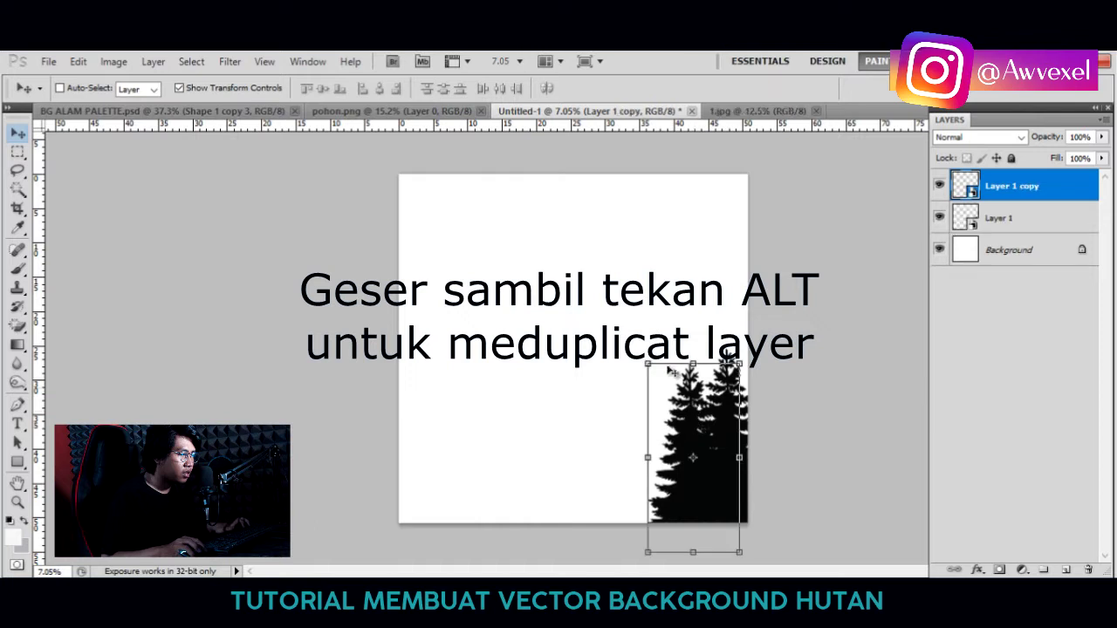
# Duplicate, resize and spread tree copies leftward along the canvas bottom.
pyautogui.press('Return')
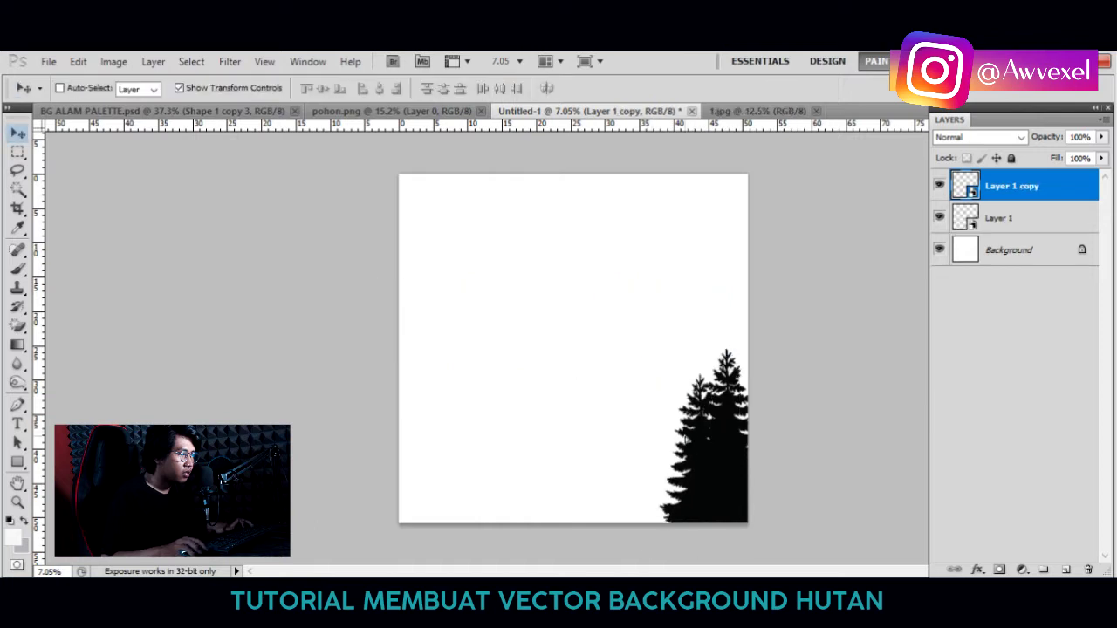
pyautogui.moveTo(689, 440); pyautogui.dragTo(662, 421)
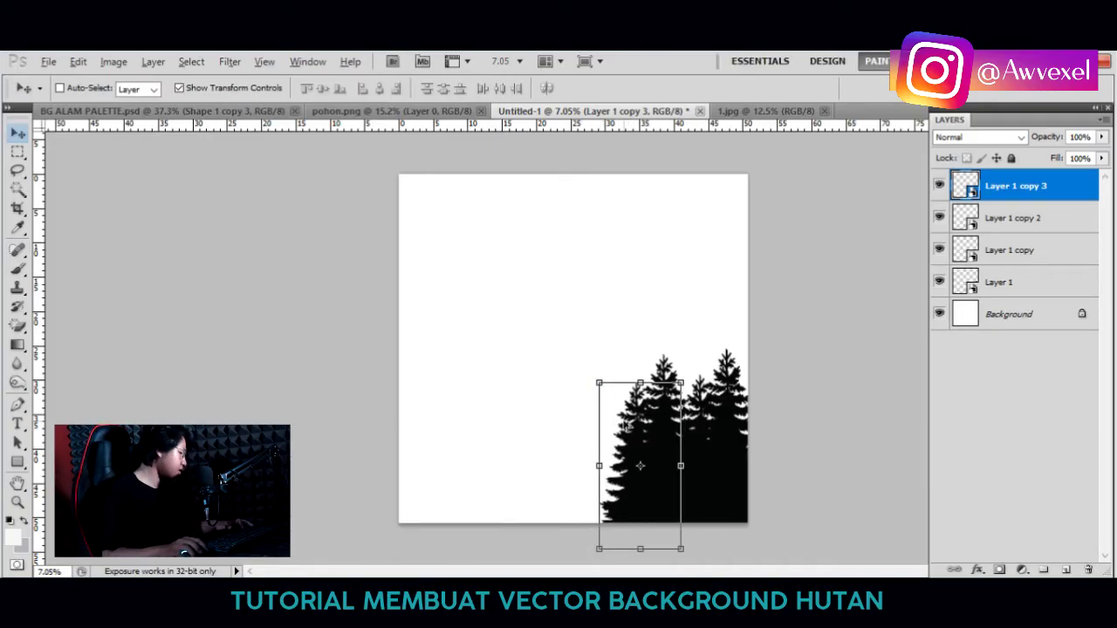
pyautogui.moveTo(638, 428); pyautogui.dragTo(609, 441)
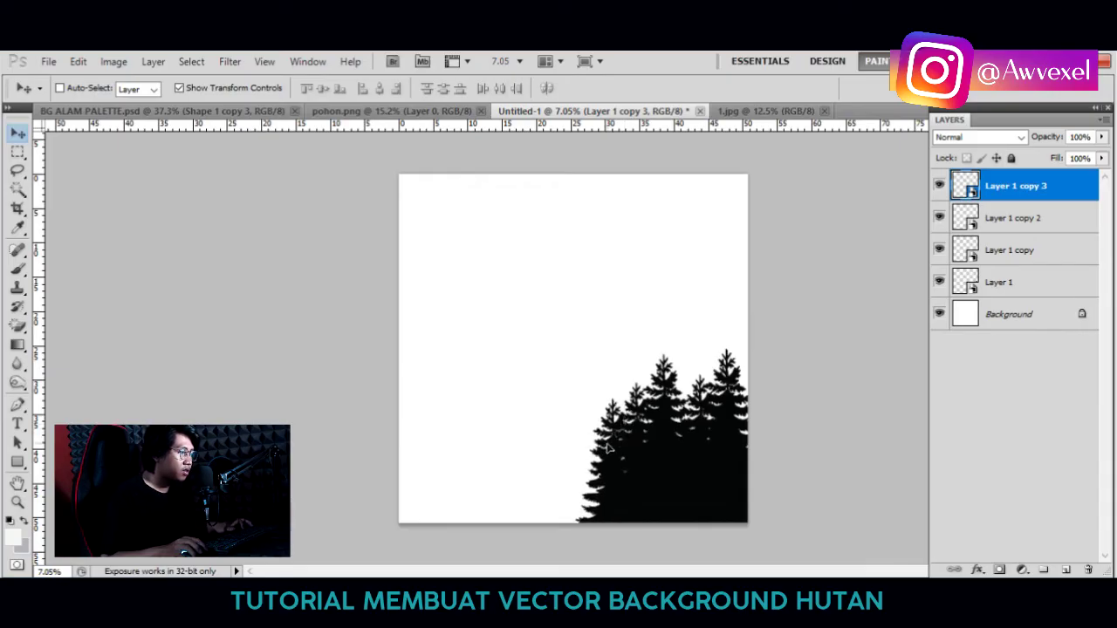
pyautogui.moveTo(609, 442)
pyautogui.mouseDown()
pyautogui.moveTo(591, 435)
pyautogui.moveTo(583, 450)
pyautogui.mouseUp()
pyautogui.moveTo(623, 381); pyautogui.dragTo(614, 404)
pyautogui.press('Return')
pyautogui.moveTo(594, 421)
pyautogui.mouseDown()
pyautogui.moveTo(571, 417)
pyautogui.moveTo(612, 412)
pyautogui.moveTo(525, 410)
pyautogui.moveTo(507, 370)
pyautogui.mouseUp()
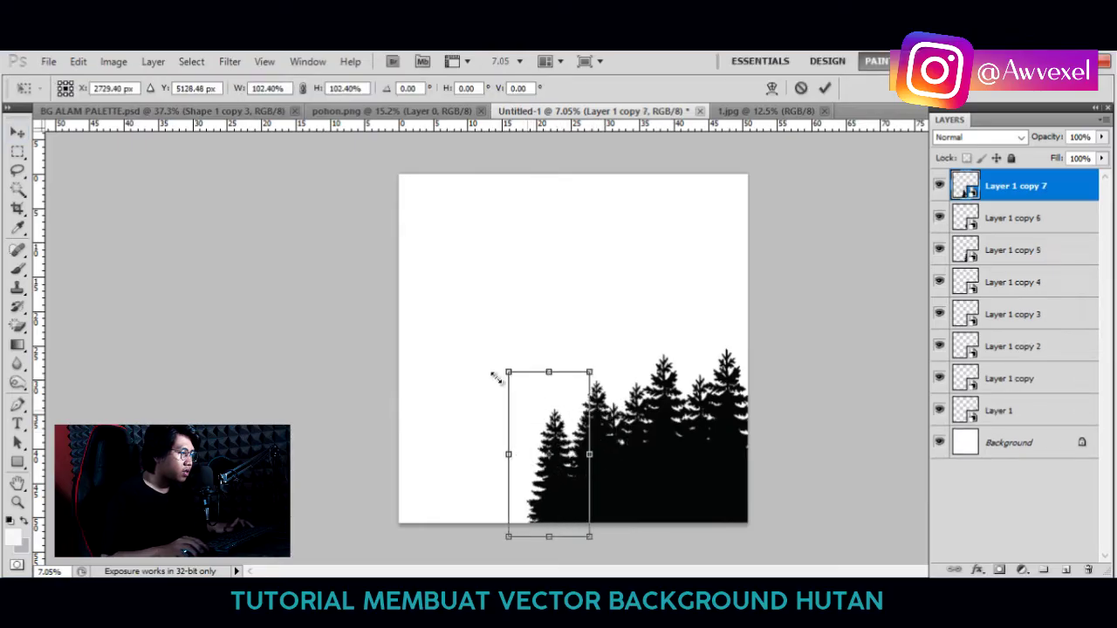
pyautogui.press('Return')
# Add more tree copies out to the canvas's left edge, checking the 1.jpg reference.
pyautogui.moveTo(576, 434); pyautogui.dragTo(443, 447)
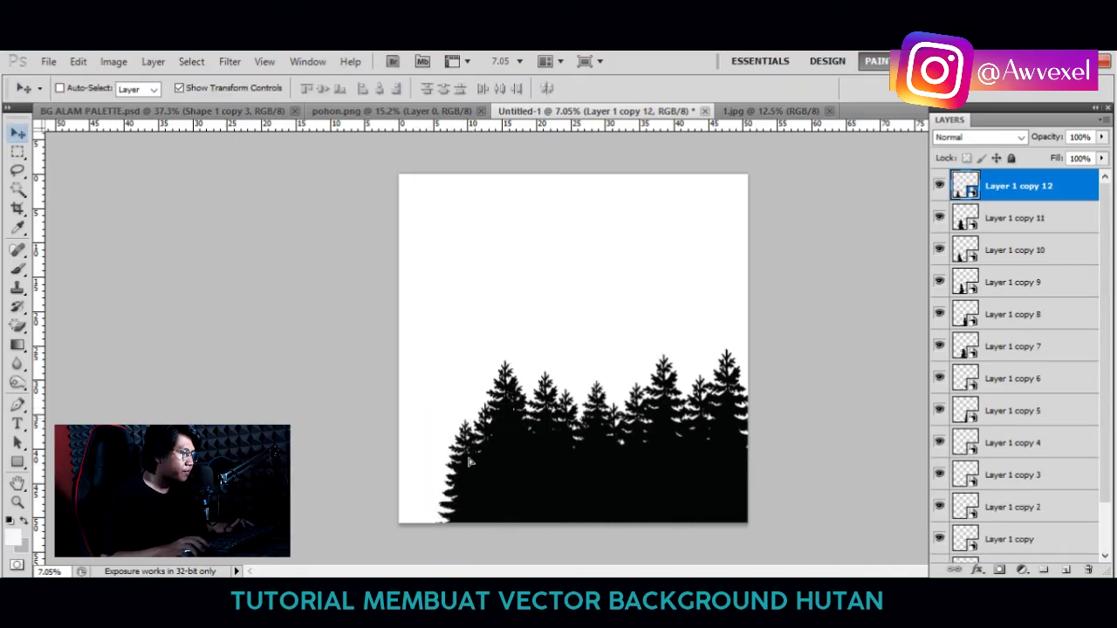
pyautogui.moveTo(430, 419); pyautogui.dragTo(410, 420)
pyautogui.click(780, 111)
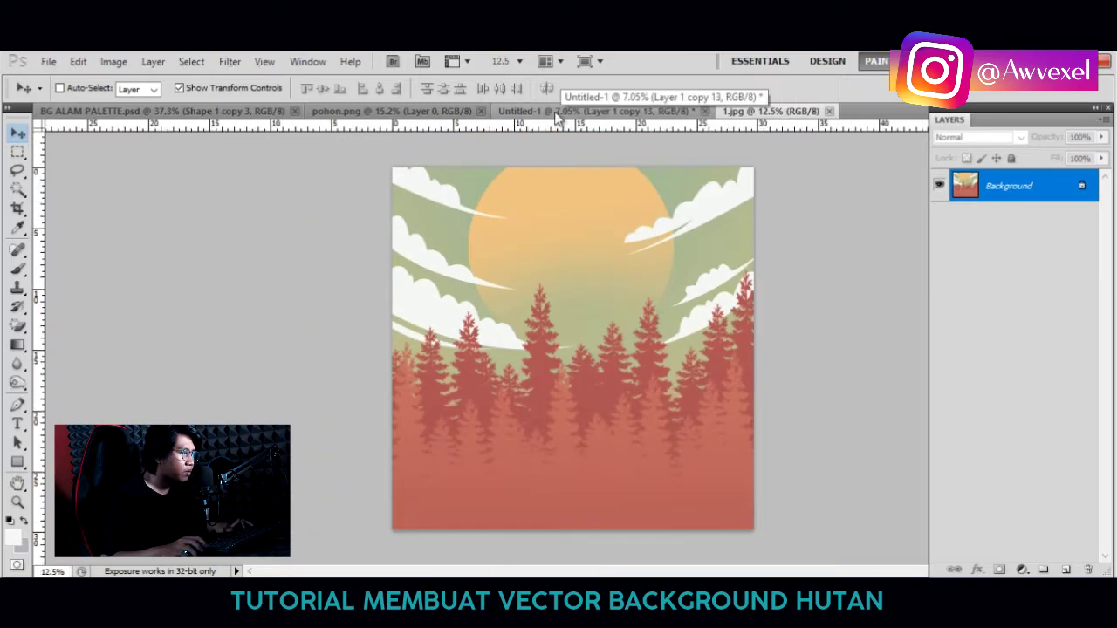
pyautogui.click(576, 110)
pyautogui.moveTo(447, 417); pyautogui.dragTo(412, 464)
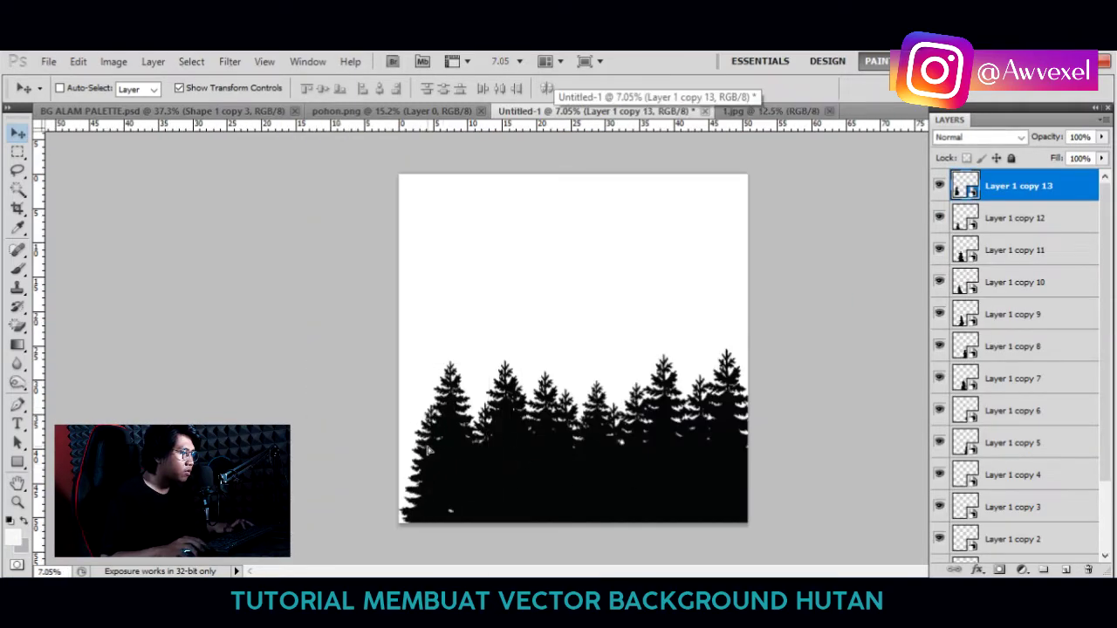
pyautogui.moveTo(416, 441)
pyautogui.mouseDown()
pyautogui.moveTo(414, 393)
pyautogui.moveTo(379, 399)
pyautogui.mouseUp()
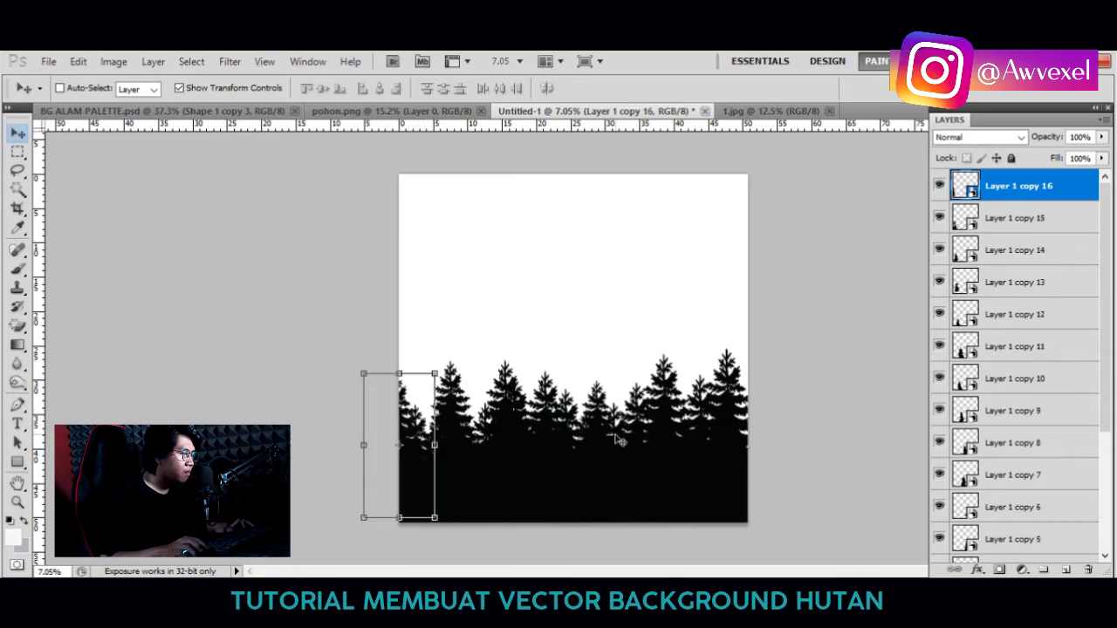
# Select all seventeen tree layers in the Layers panel.
pyautogui.scroll(-2, 761, 274)
pyautogui.scroll(1, 761, 275)
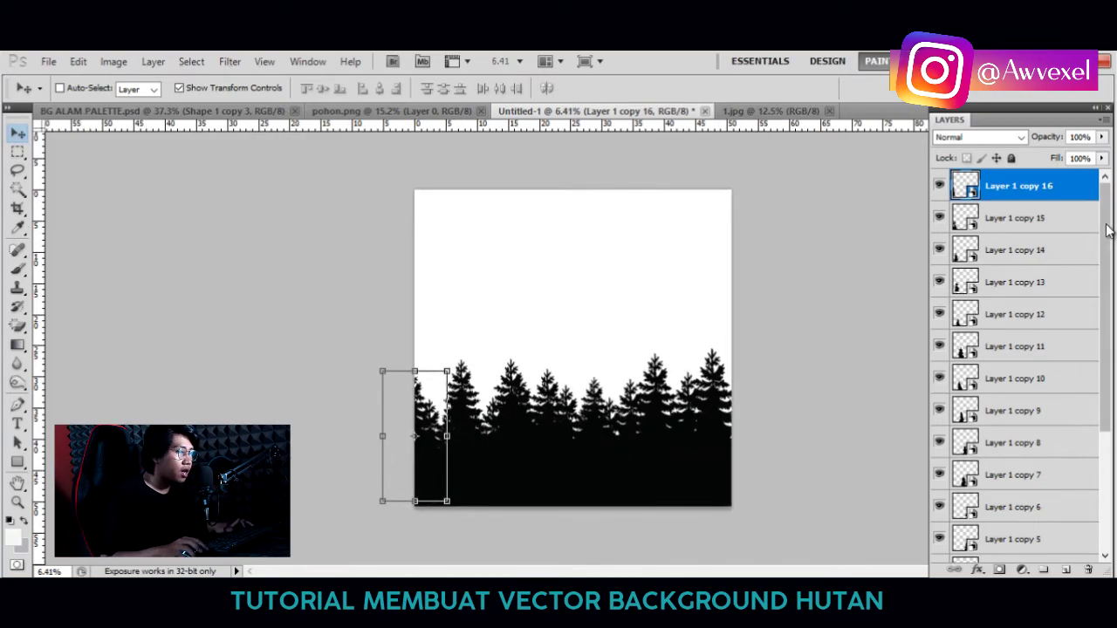
pyautogui.moveTo(1106, 238); pyautogui.dragTo(1110, 364)
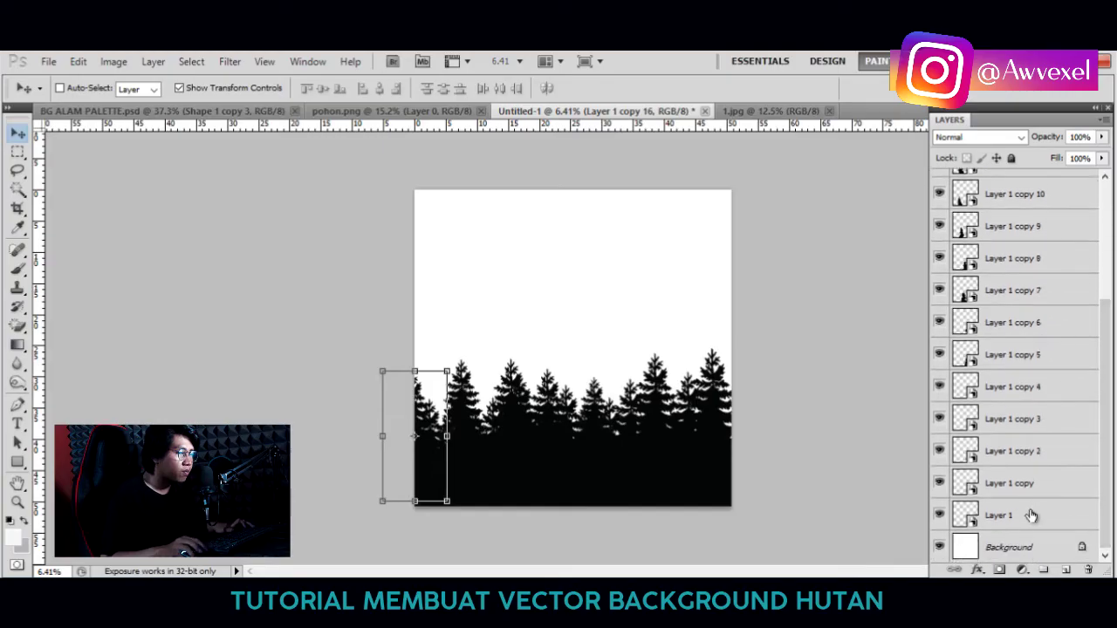
pyautogui.keyDown('shift'); pyautogui.click(1031, 516); pyautogui.keyUp('shift')
# Group the tree layers into Group 1, duplicate the group, and hide the original.
pyautogui.hotkey('ctrl', 'g')
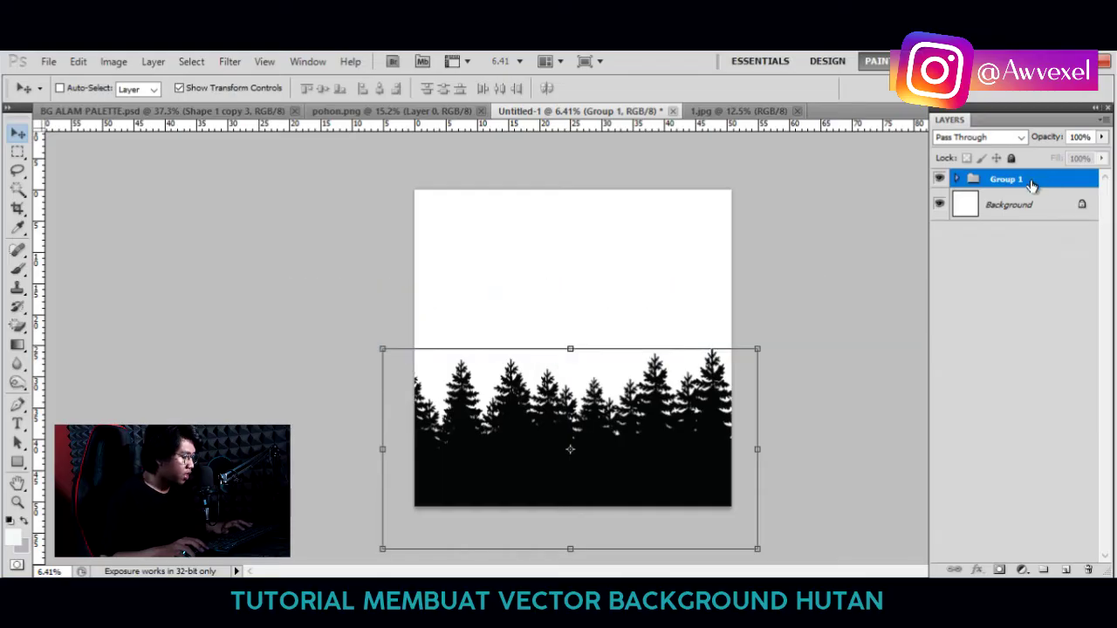
pyautogui.rightClick(1044, 180)
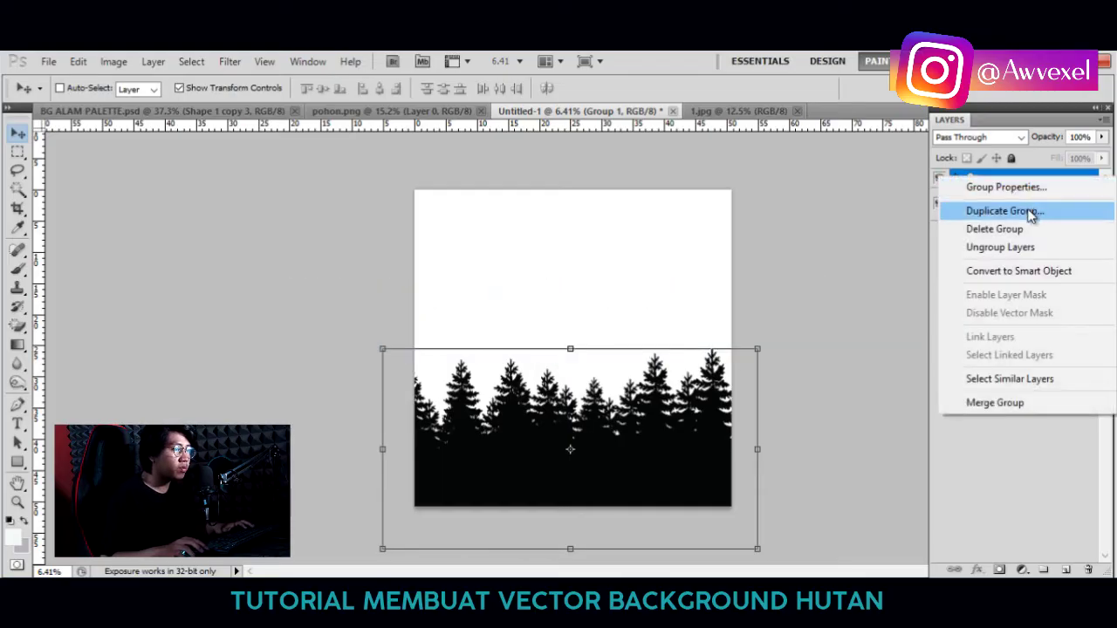
pyautogui.click(1031, 215)
pyautogui.click(703, 227)
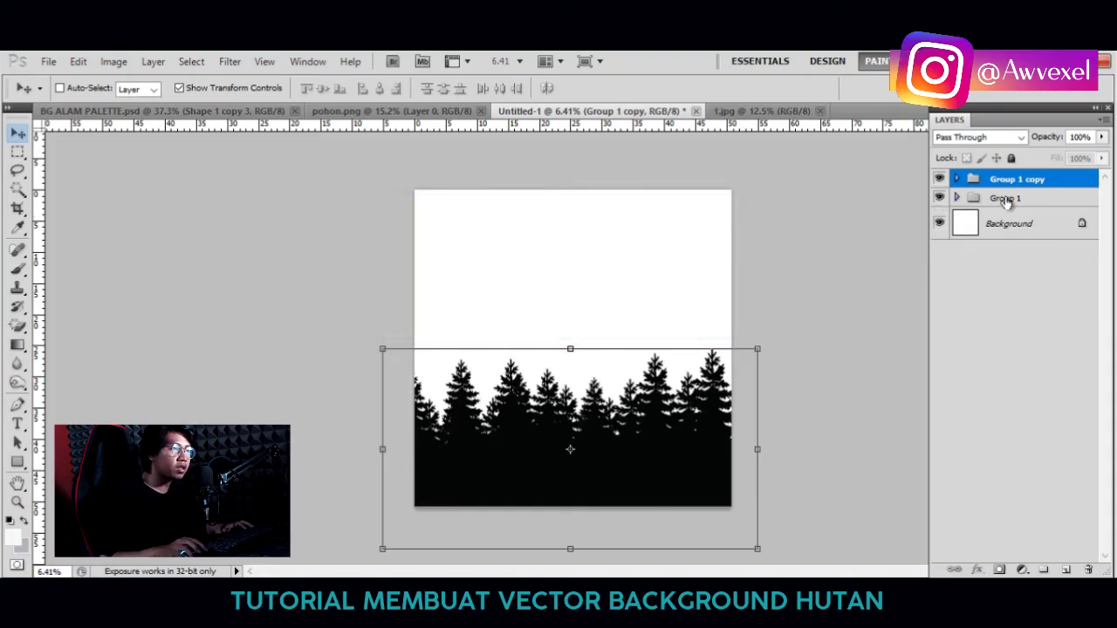
pyautogui.click(1010, 200)
pyautogui.click(941, 199)
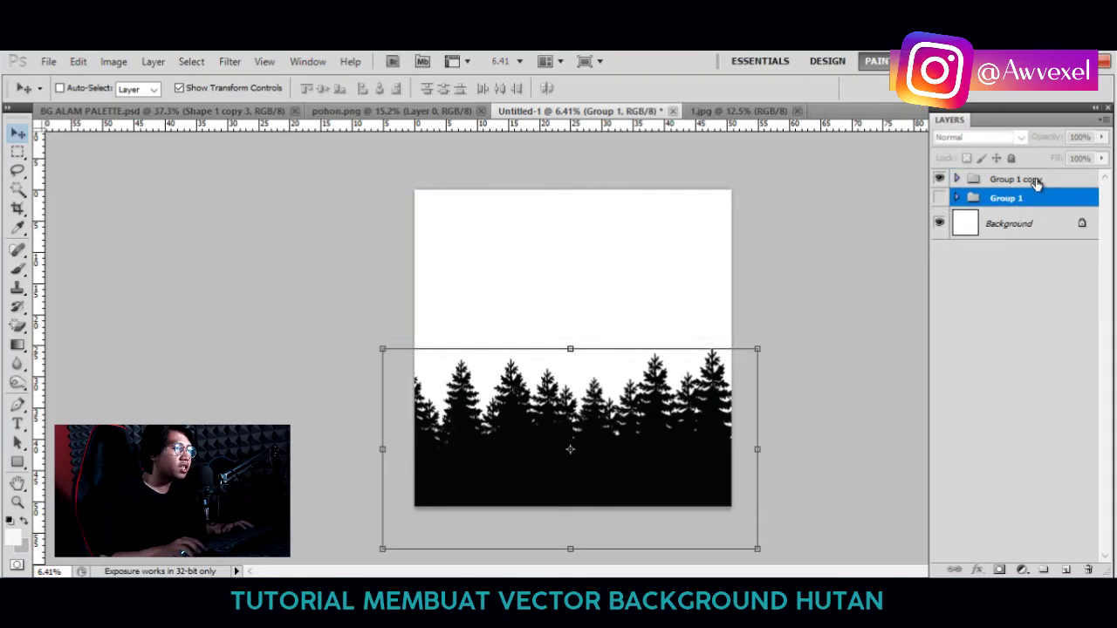
# Use Group 1 copy as the merged forest and keep it at the canvas bottom.
pyautogui.click(1037, 180)
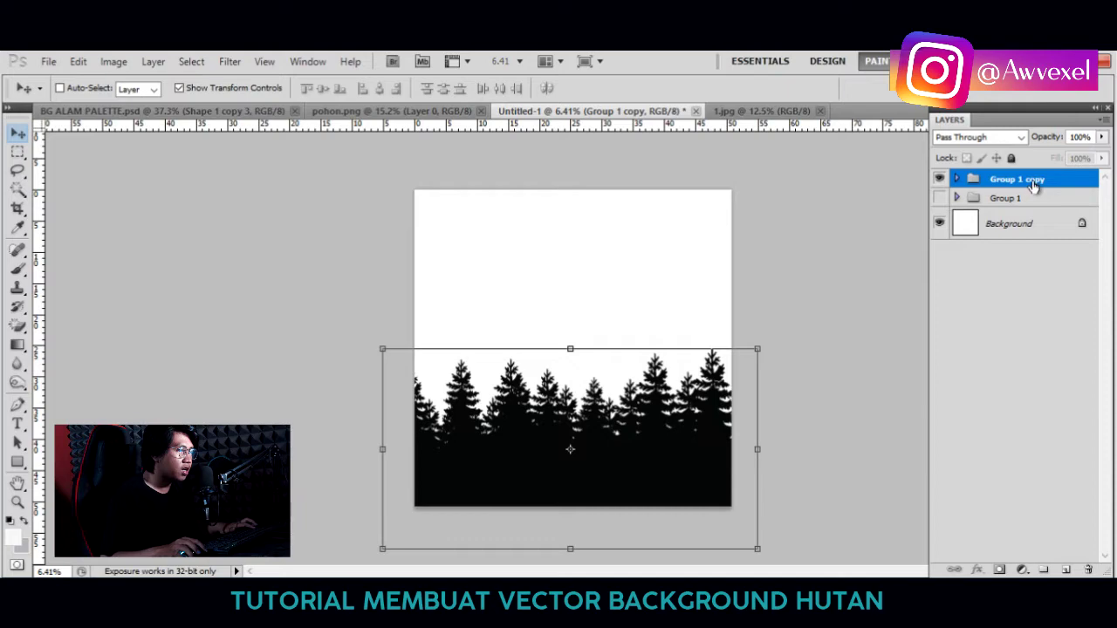
pyautogui.click(939, 186)
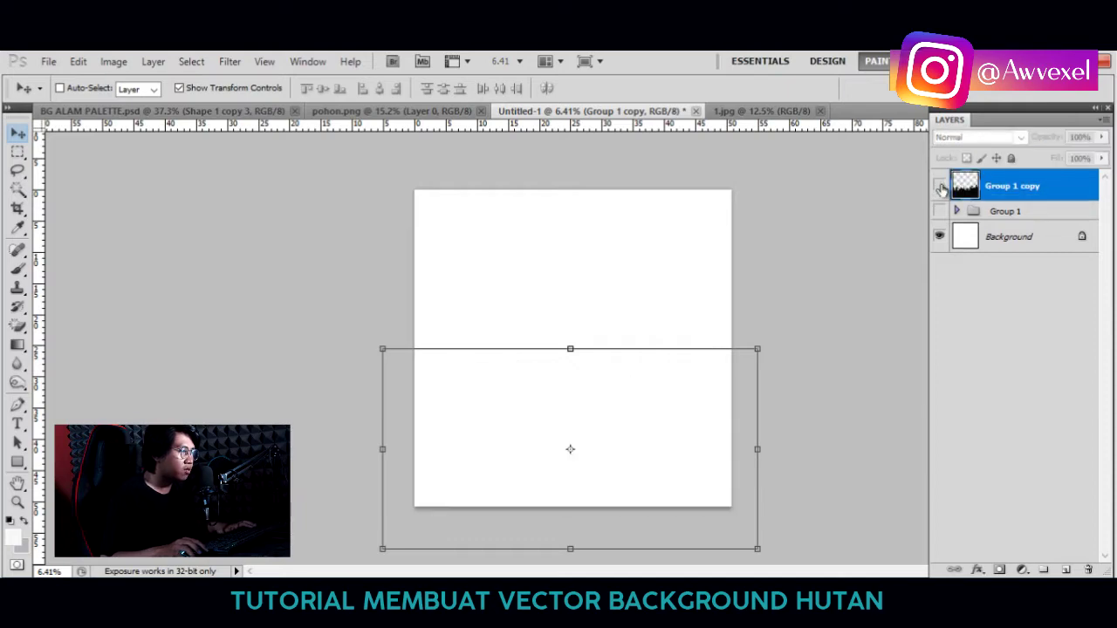
pyautogui.moveTo(670, 369); pyautogui.dragTo(664, 300)
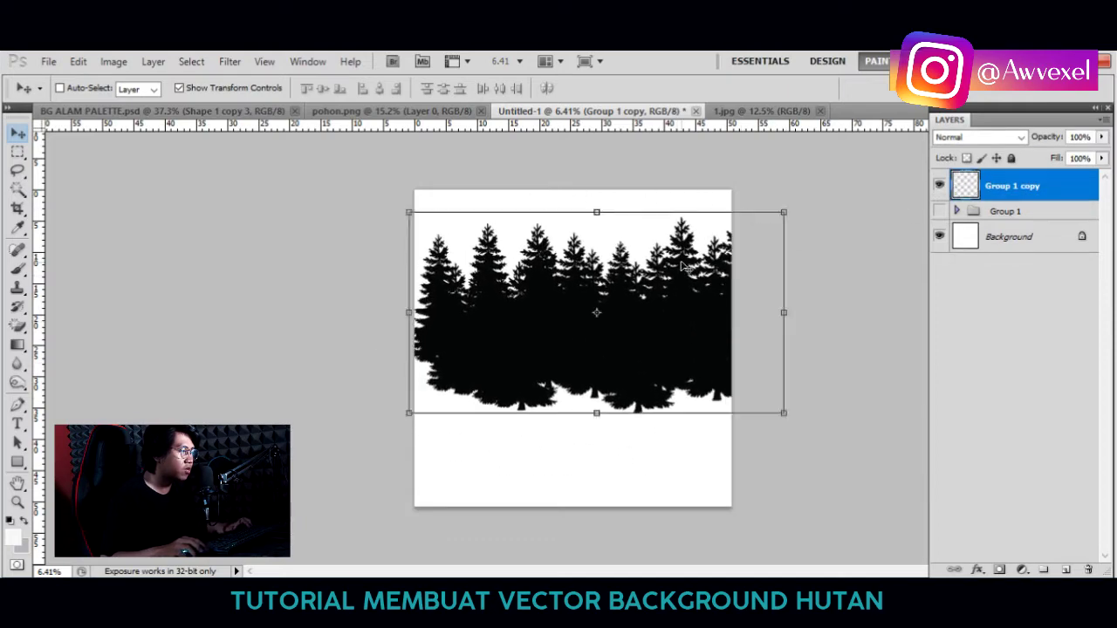
pyautogui.moveTo(661, 353); pyautogui.dragTo(674, 410)
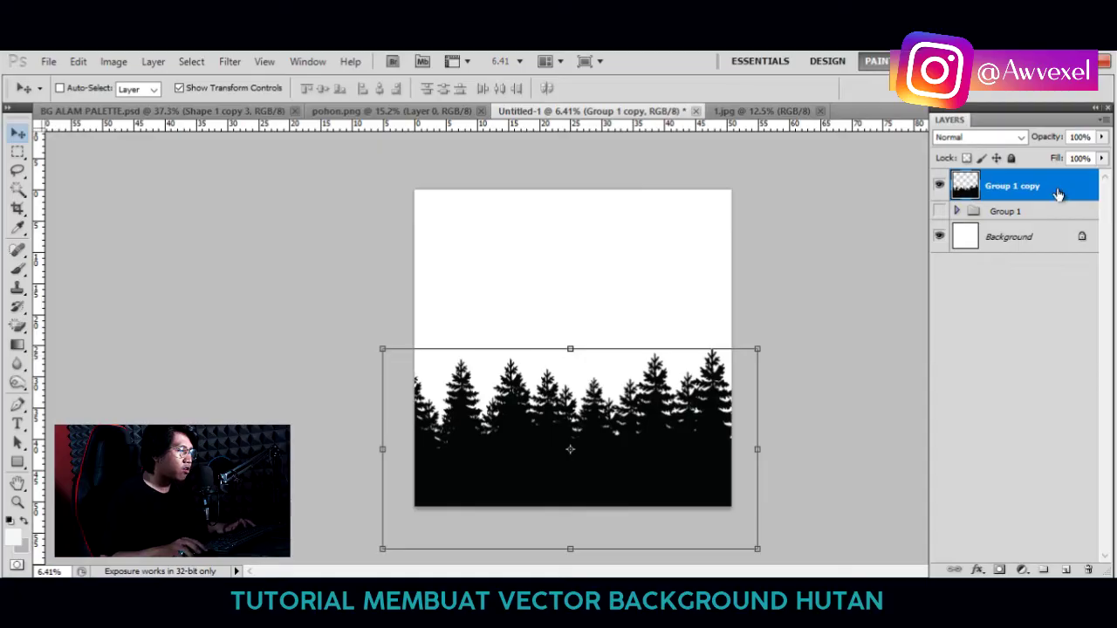
pyautogui.click(370, 114)
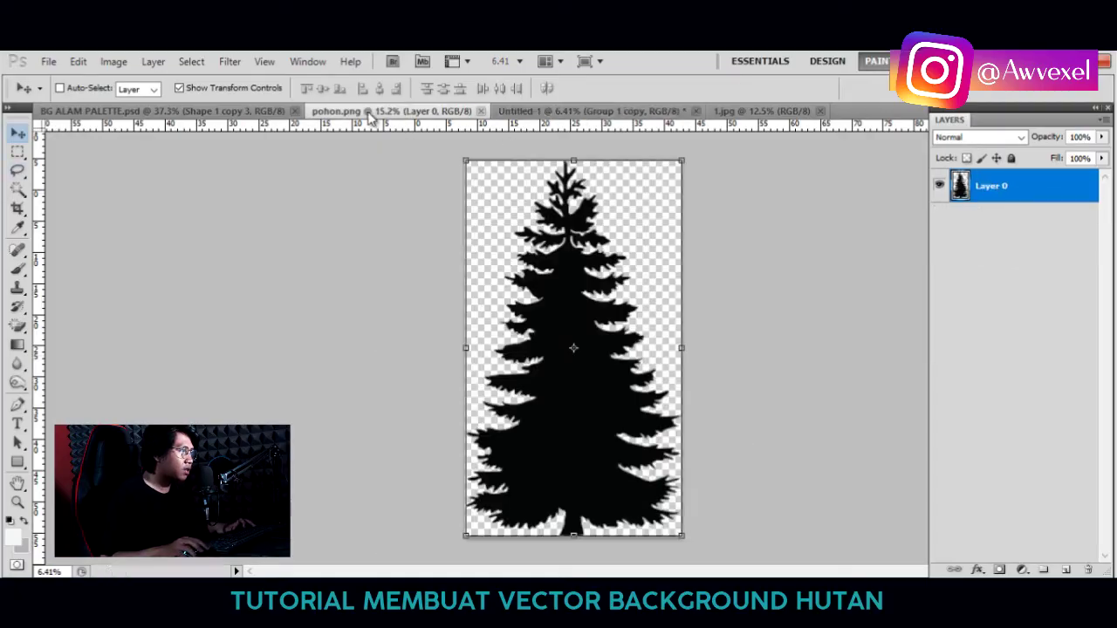
# Drag the five BG ALAM PALETTE swatches into Untitled-1 and place them bottom-left.
pyautogui.click(760, 111)
pyautogui.click(135, 111)
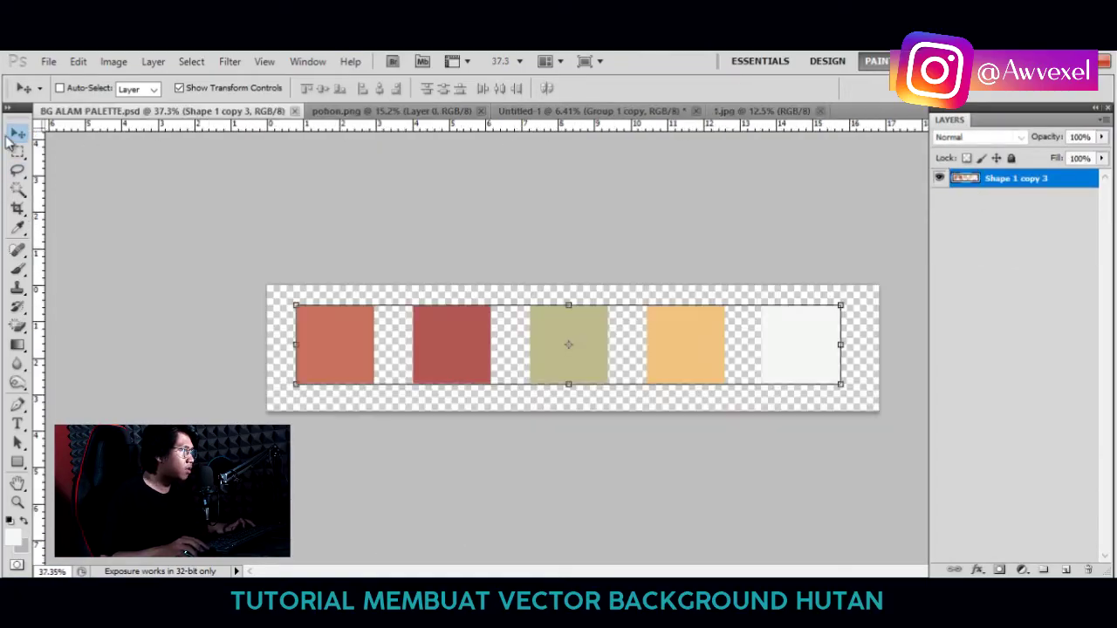
pyautogui.moveTo(340, 317)
pyautogui.mouseDown()
pyautogui.moveTo(718, 91)
pyautogui.moveTo(616, 107)
pyautogui.moveTo(587, 220)
pyautogui.mouseUp()
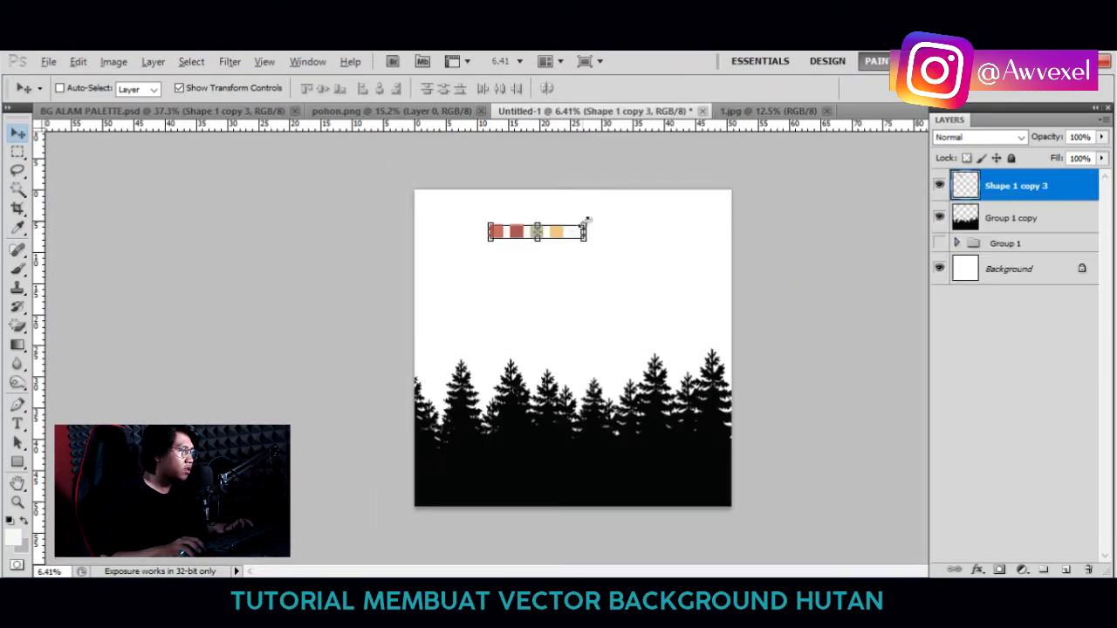
pyautogui.moveTo(504, 301); pyautogui.dragTo(441, 563)
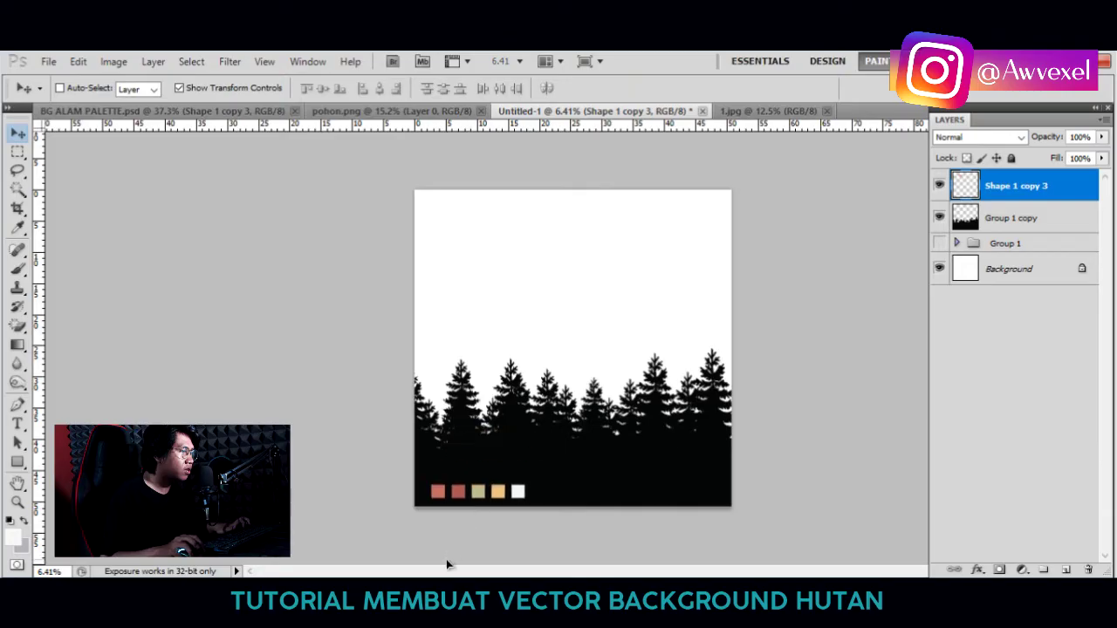
pyautogui.click(1059, 222)
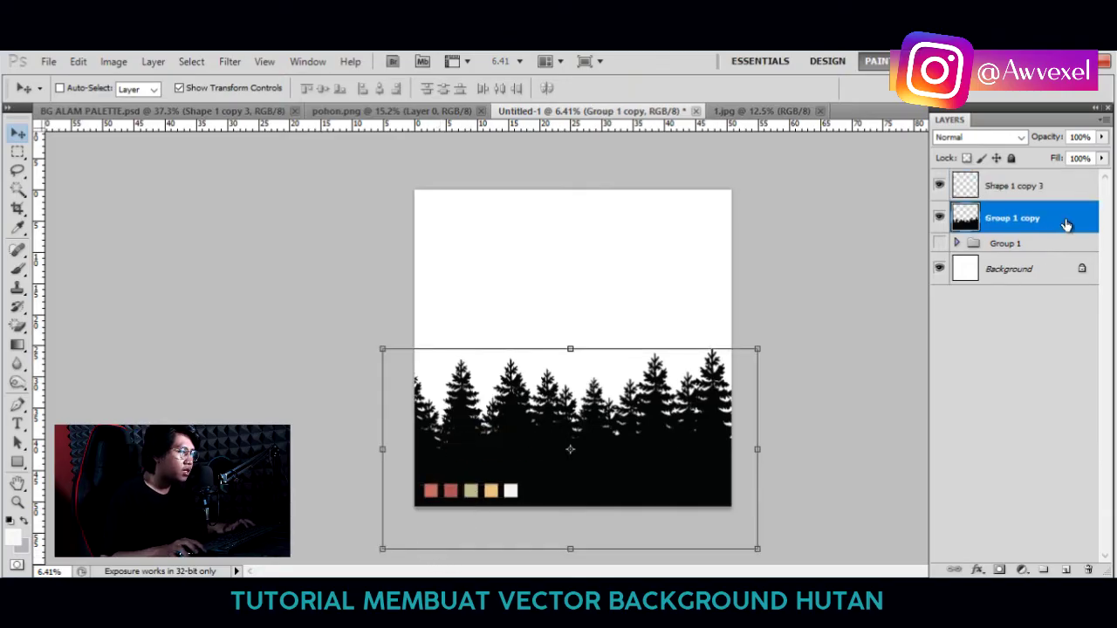
pyautogui.doubleClick(1066, 225)
# Add a c0745d terracotta Color Overlay to the merged forest, sampled from the first palette swatch.
pyautogui.moveTo(820, 325); pyautogui.dragTo(282, 186)
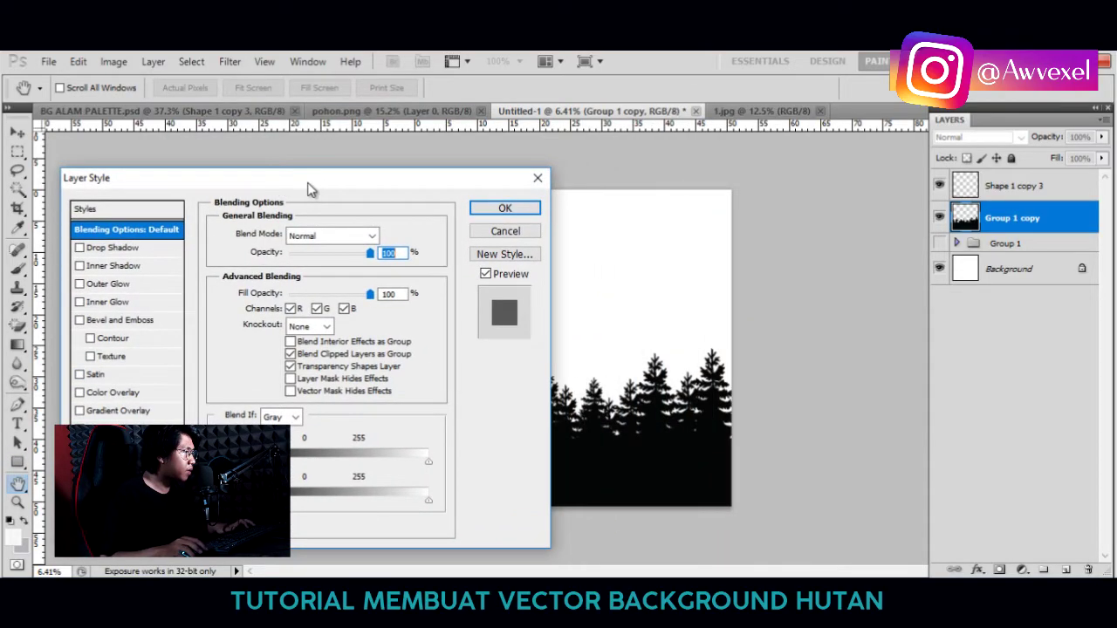
pyautogui.moveTo(319, 191); pyautogui.dragTo(301, 188)
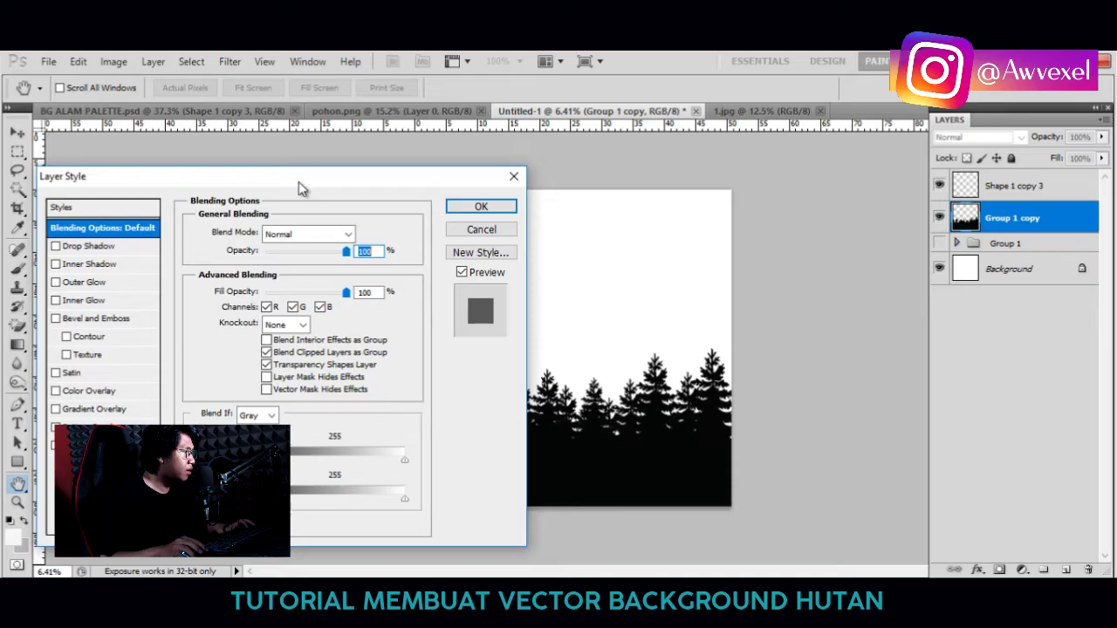
pyautogui.click(56, 392)
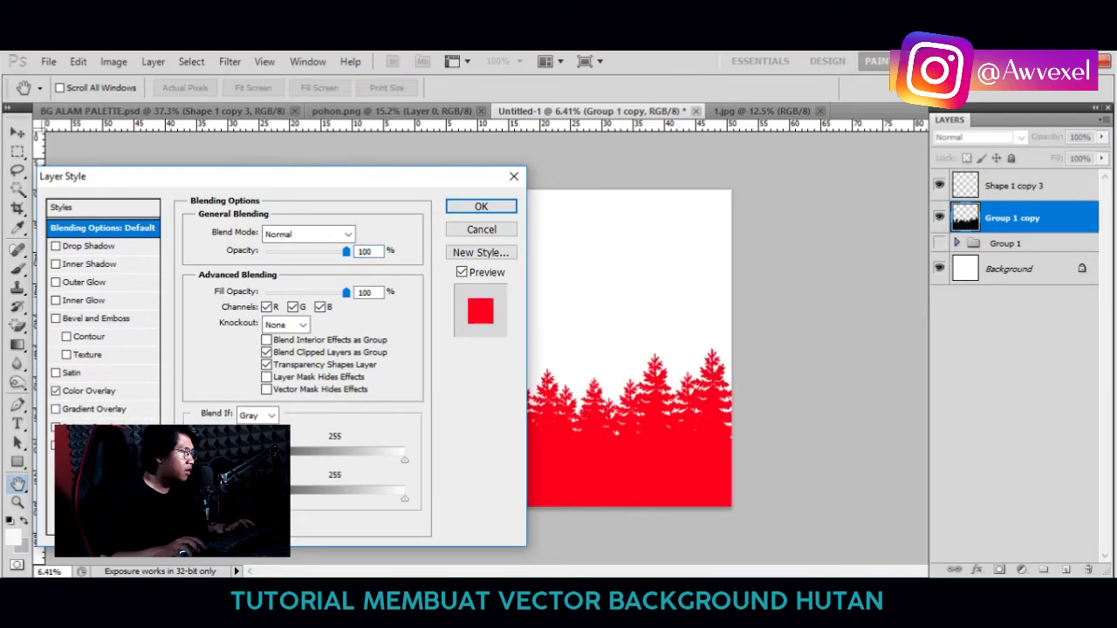
pyautogui.click(110, 393)
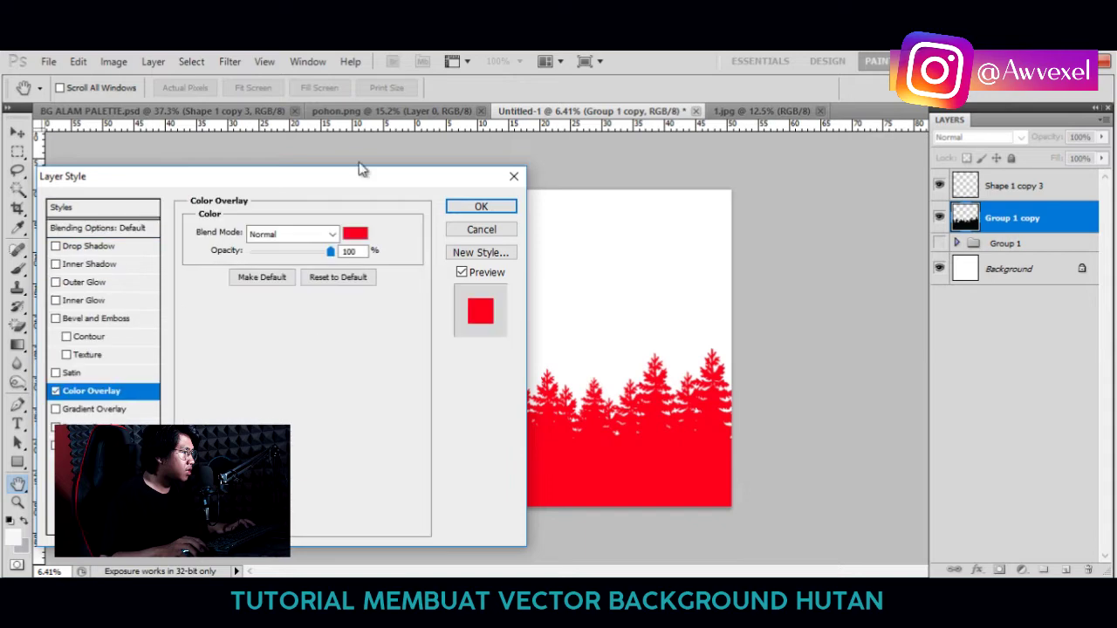
pyautogui.moveTo(254, 184); pyautogui.dragTo(783, 187)
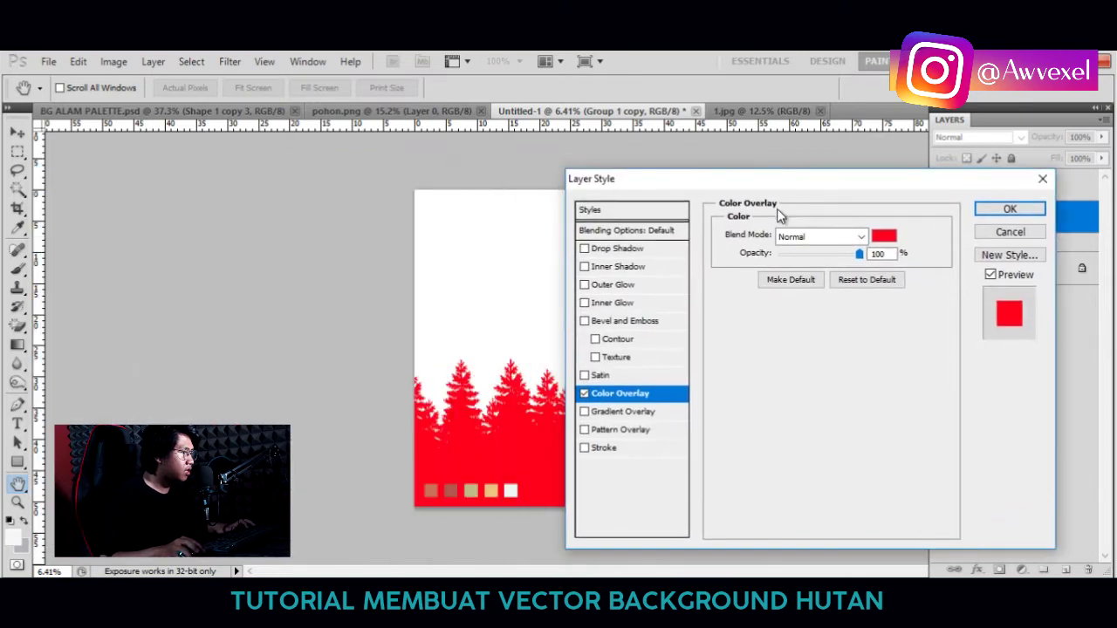
pyautogui.click(883, 235)
pyautogui.moveTo(799, 397)
pyautogui.mouseDown()
pyautogui.moveTo(206, 240)
pyautogui.moveTo(115, 185)
pyautogui.moveTo(164, 159)
pyautogui.mouseUp()
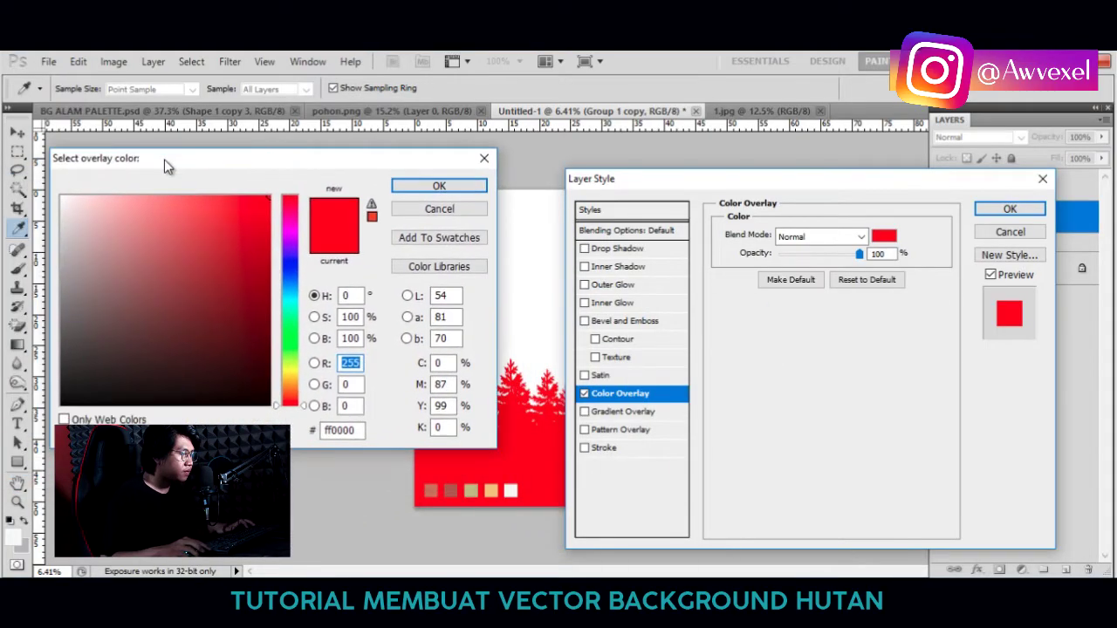
pyautogui.click(436, 490)
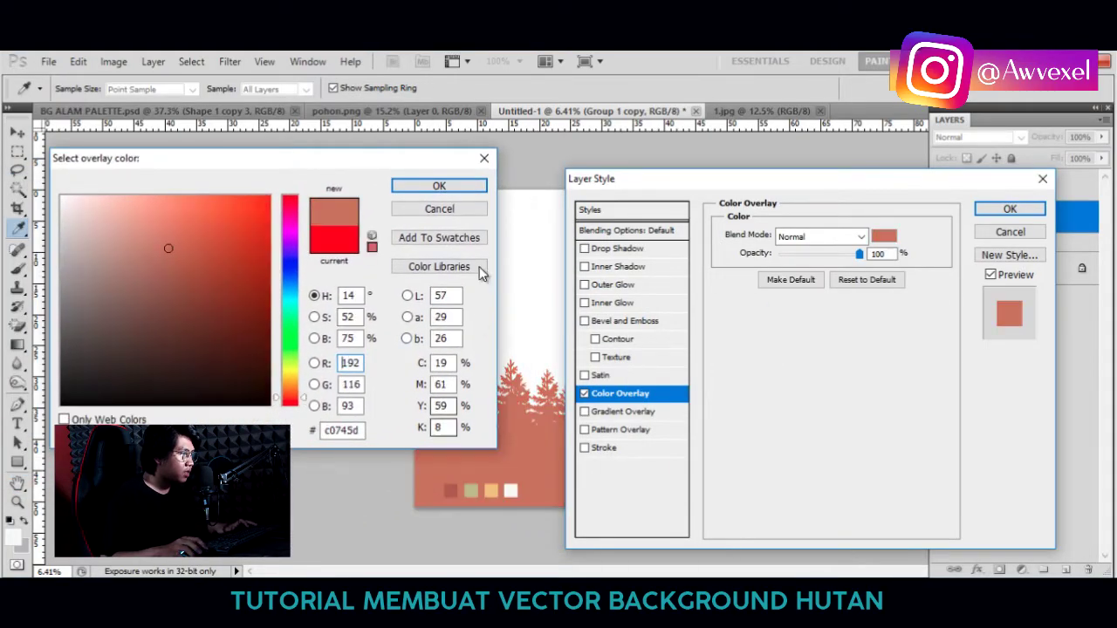
pyautogui.click(439, 186)
pyautogui.click(984, 208)
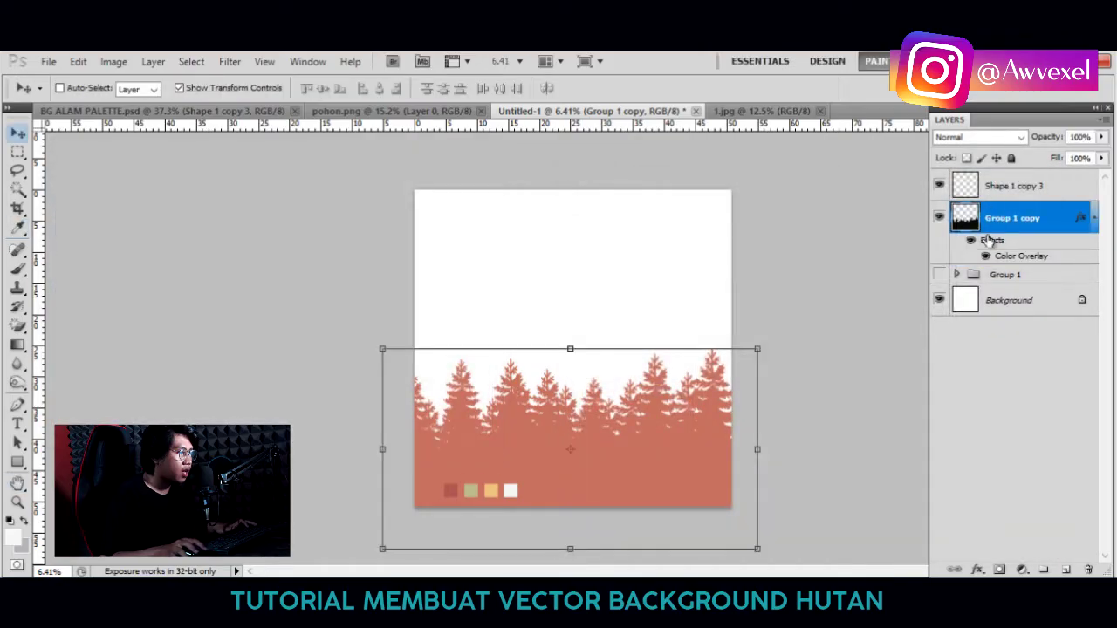
pyautogui.click(764, 111)
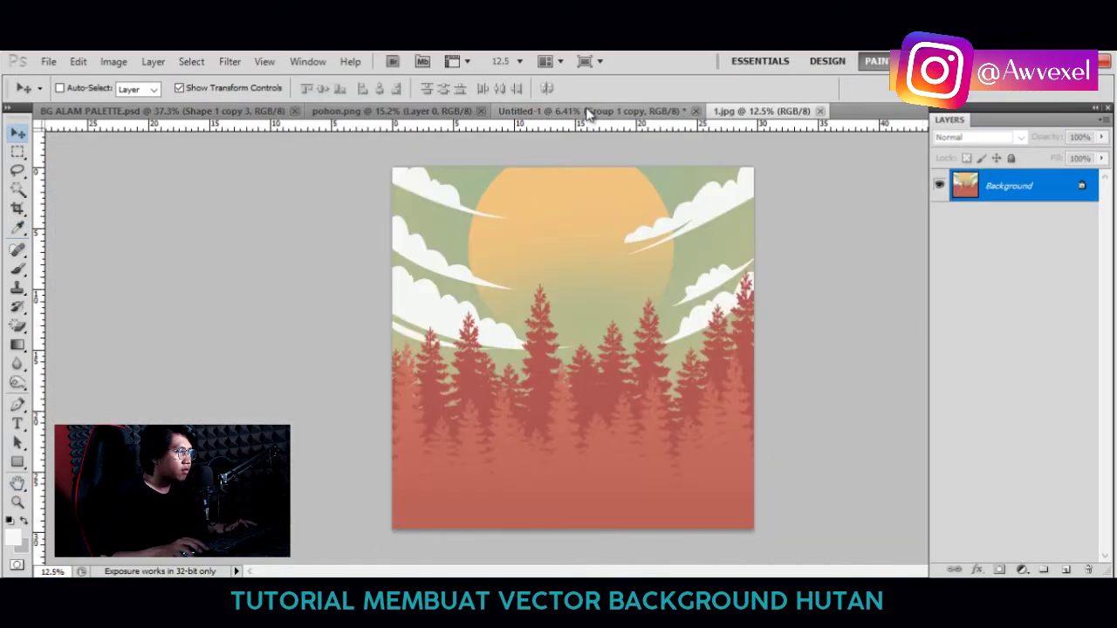
# Bring the pohon.png pine into Untitled-1 as Layer 2 above Background, scaled to 77.18%.
pyautogui.click(589, 112)
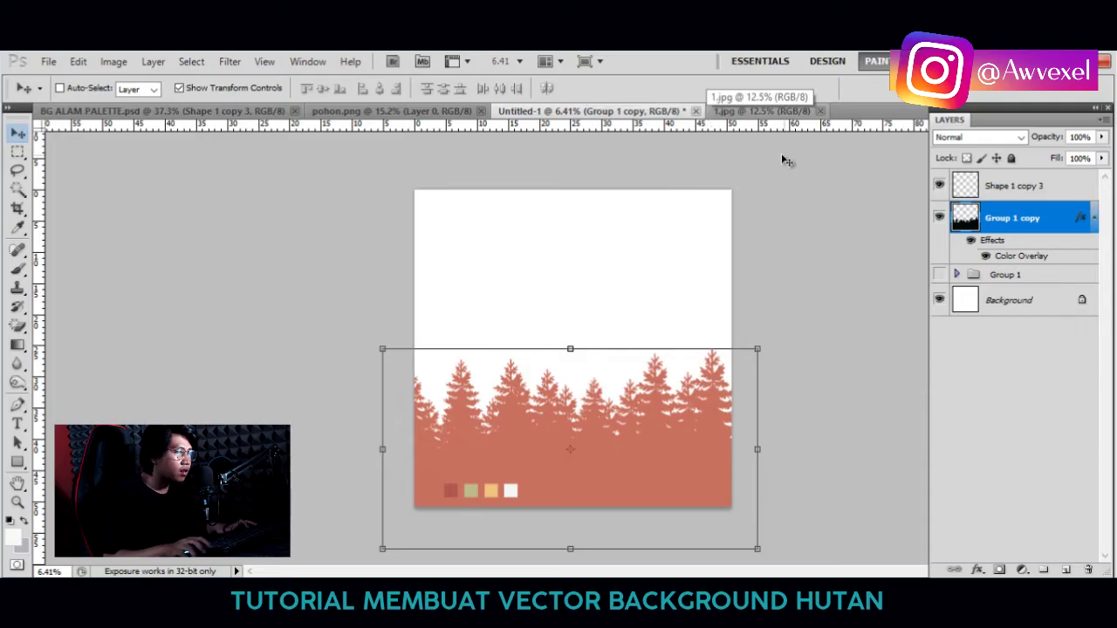
pyautogui.click(410, 112)
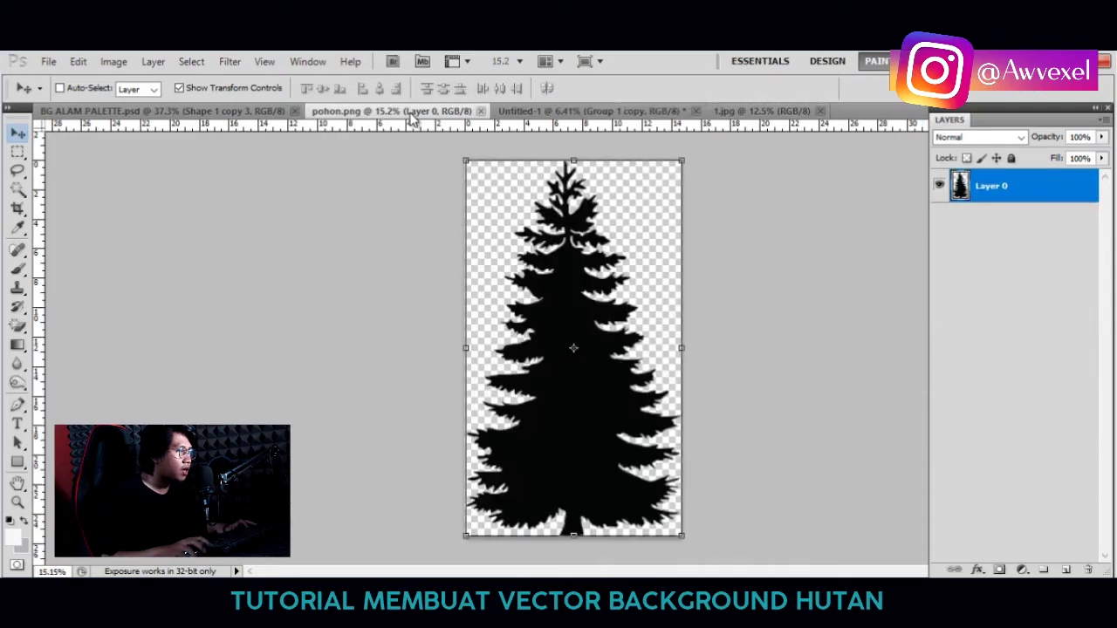
pyautogui.moveTo(381, 302); pyautogui.dragTo(588, 114)
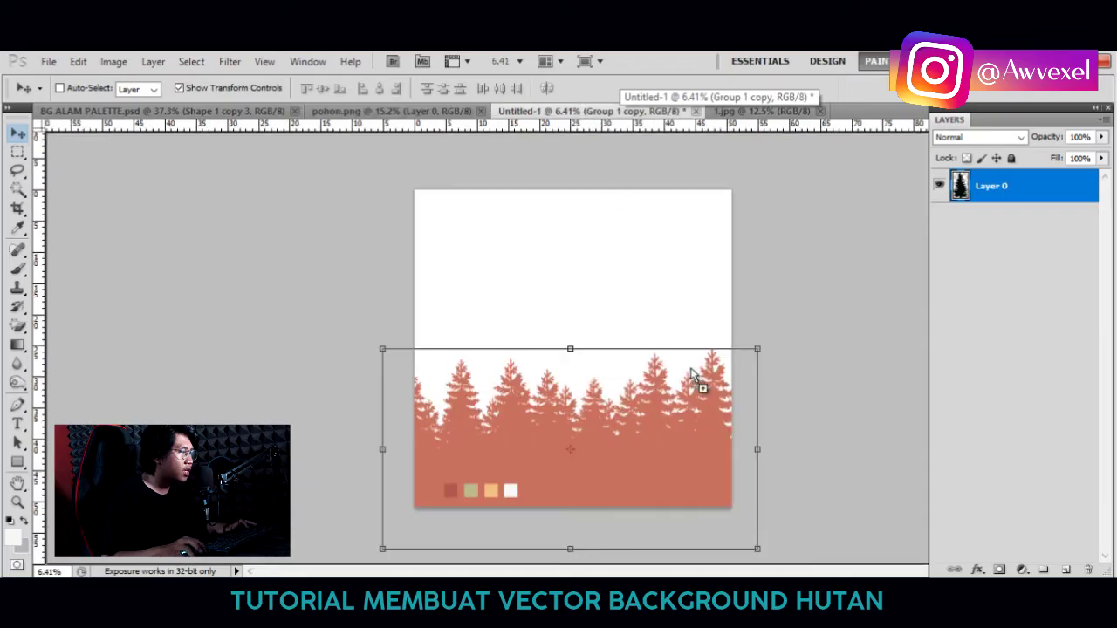
pyautogui.moveTo(584, 108); pyautogui.dragTo(700, 380)
pyautogui.moveTo(1003, 217)
pyautogui.mouseDown()
pyautogui.moveTo(1030, 306)
pyautogui.moveTo(1013, 307)
pyautogui.mouseUp()
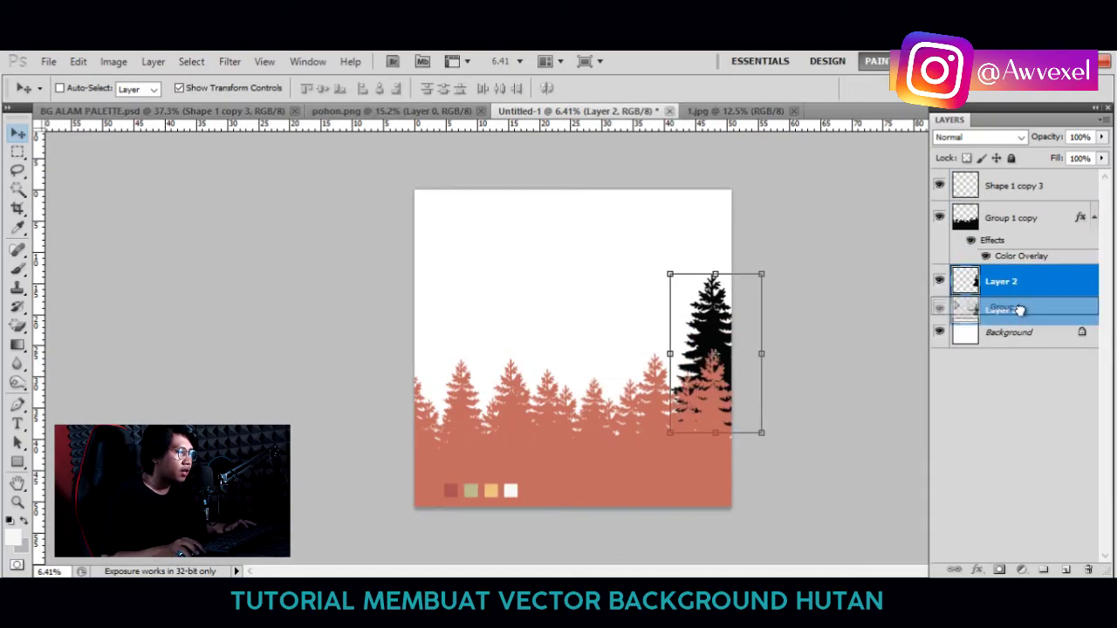
pyautogui.hotkey('ctrl', 'z')
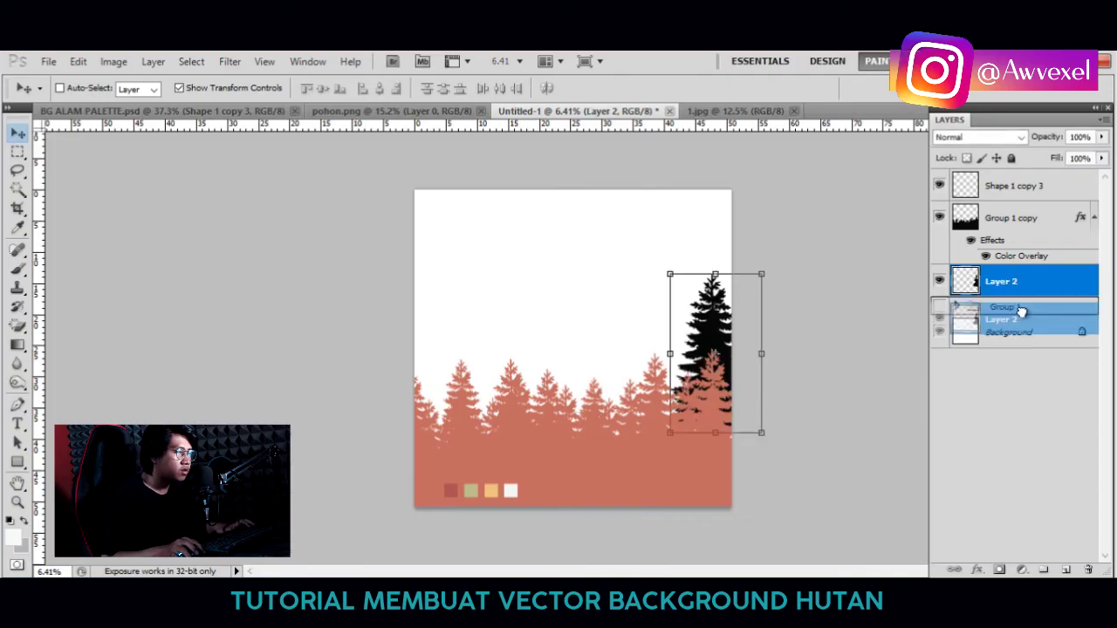
pyautogui.moveTo(1021, 283); pyautogui.dragTo(976, 348)
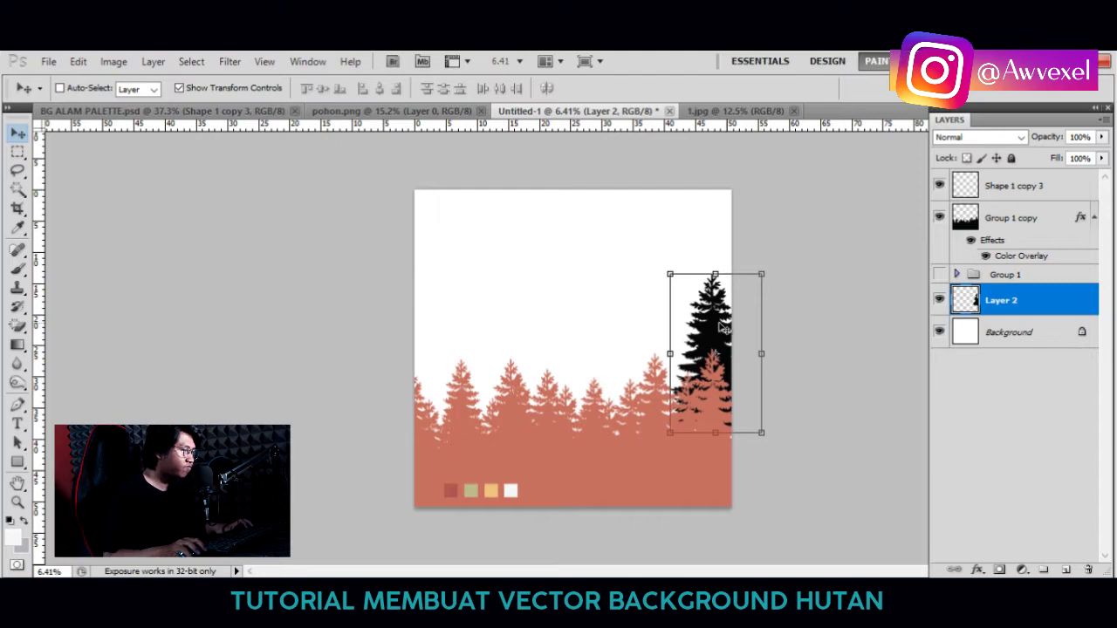
pyautogui.moveTo(761, 274); pyautogui.dragTo(723, 340)
pyautogui.press('Up')
pyautogui.press('Up')
pyautogui.press('Up')
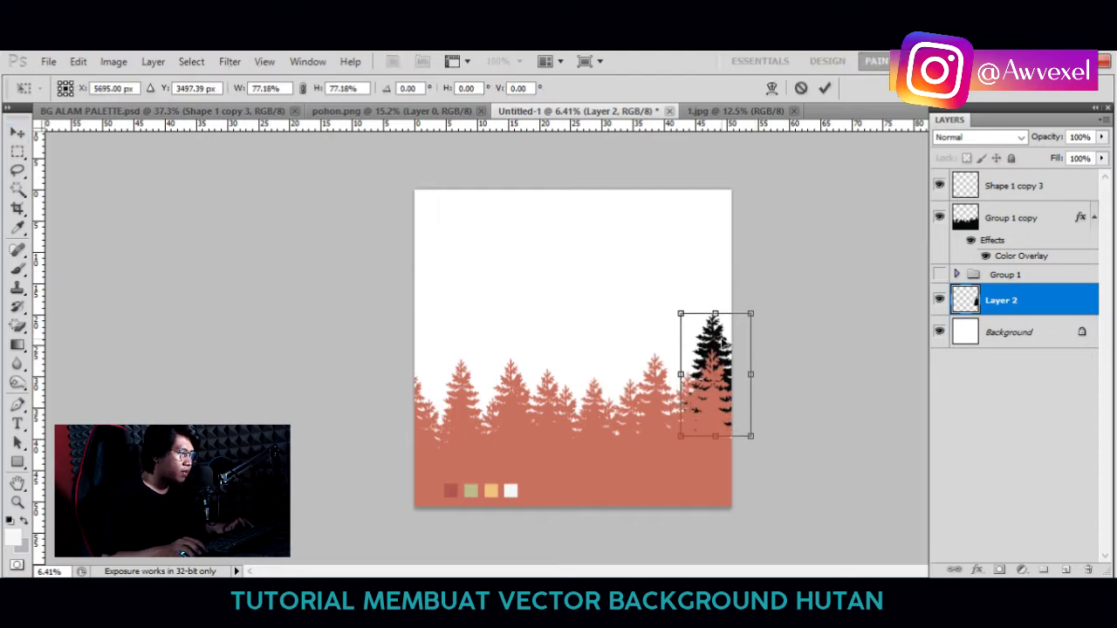
pyautogui.press('Return')
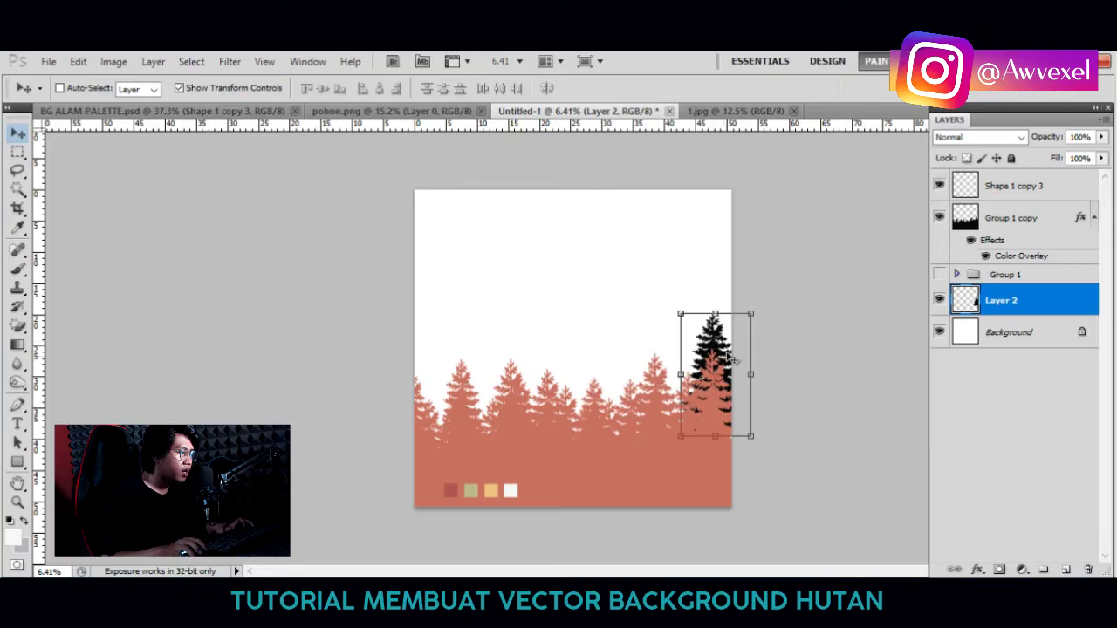
pyautogui.click(1008, 216)
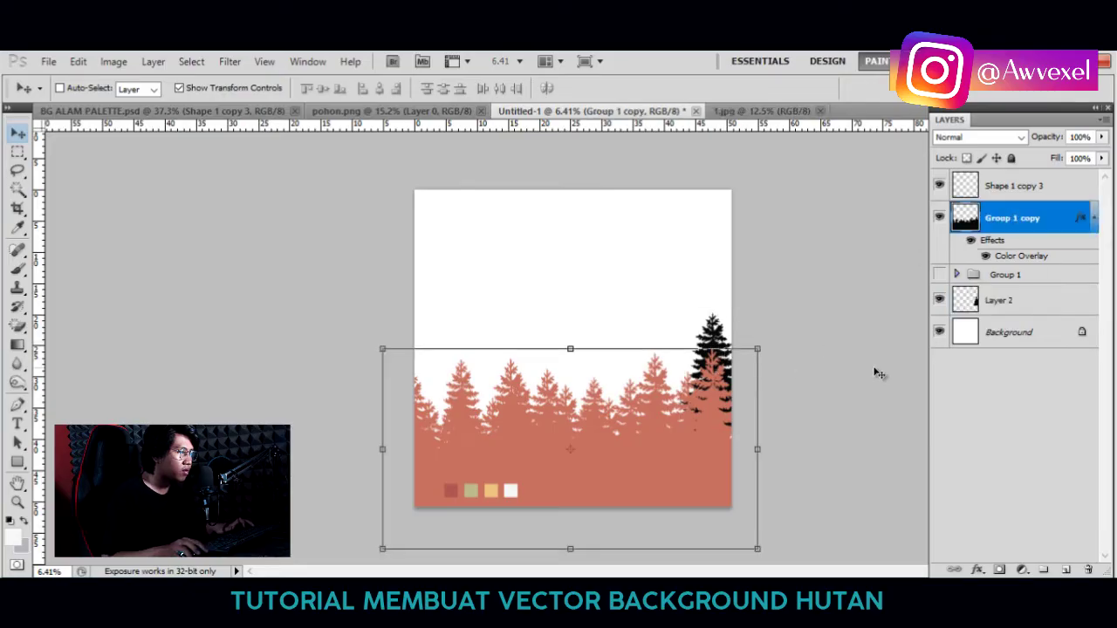
pyautogui.moveTo(659, 468); pyautogui.dragTo(660, 388)
pyautogui.hotkey('ctrl', 'j')
pyautogui.moveTo(1012, 218); pyautogui.dragTo(1026, 357)
pyautogui.hotkey('ctrl', 'alt', 'z')
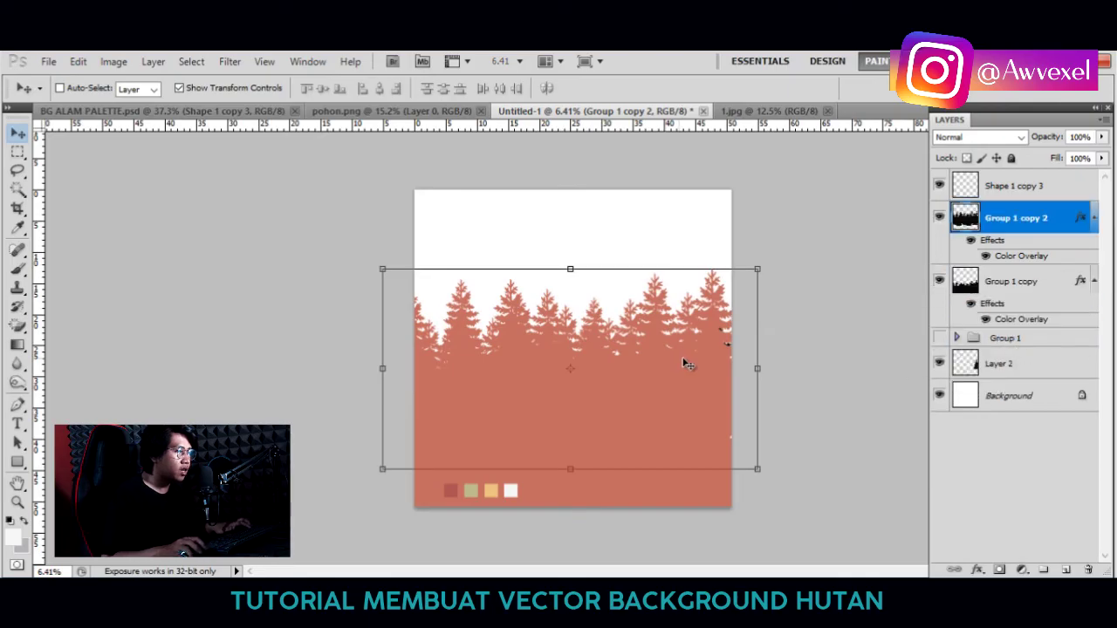
pyautogui.hotkey('ctrl', 'alt', 'z')
pyautogui.hotkey('ctrl', 'alt', 'z')
pyautogui.moveTo(715, 313); pyautogui.dragTo(715, 286)
pyautogui.press('Escape')
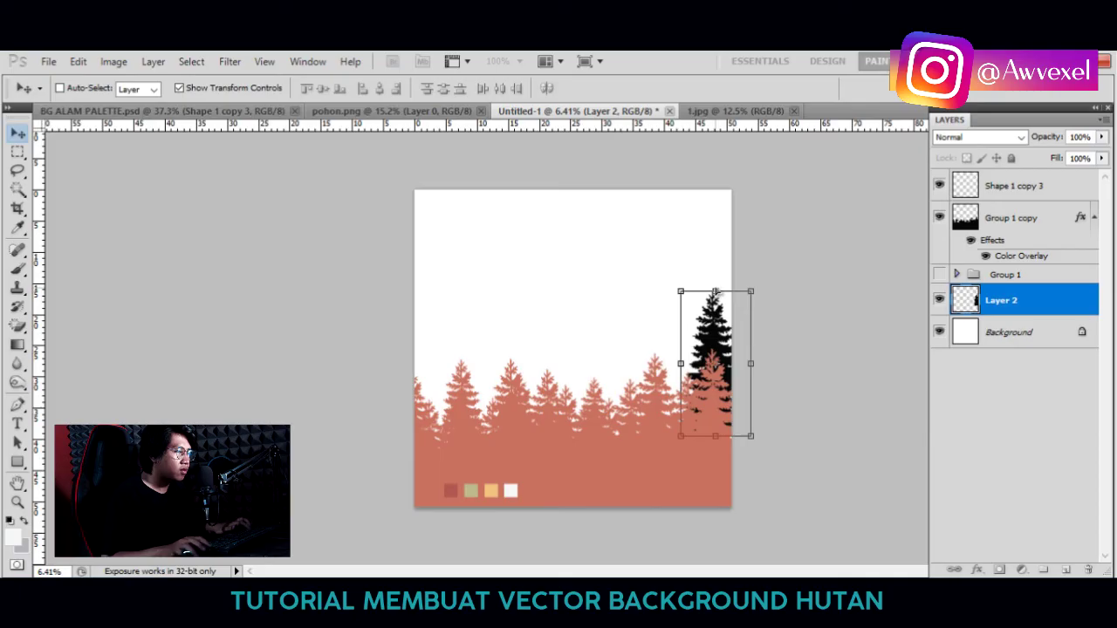
pyautogui.hotkey('ctrl', 'z')
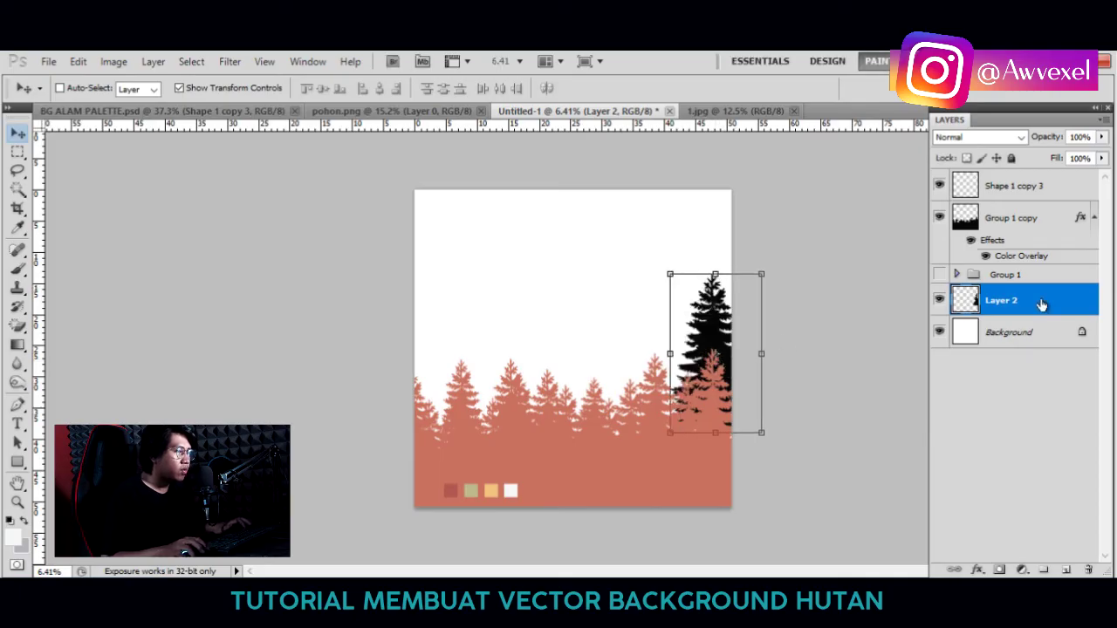
# Convert Layer 2 to a smart object and slightly narrow the black tree.
pyautogui.rightClick(1045, 303)
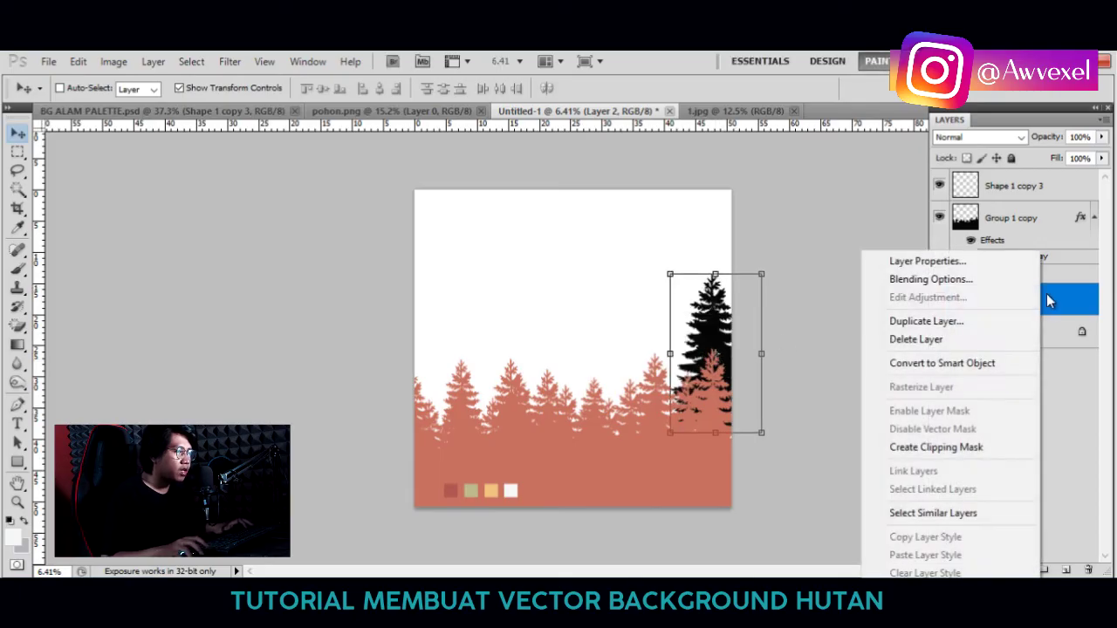
pyautogui.click(957, 367)
pyautogui.moveTo(672, 347)
pyautogui.mouseDown()
pyautogui.moveTo(725, 325)
pyautogui.moveTo(656, 336)
pyautogui.mouseUp()
pyautogui.press('Return')
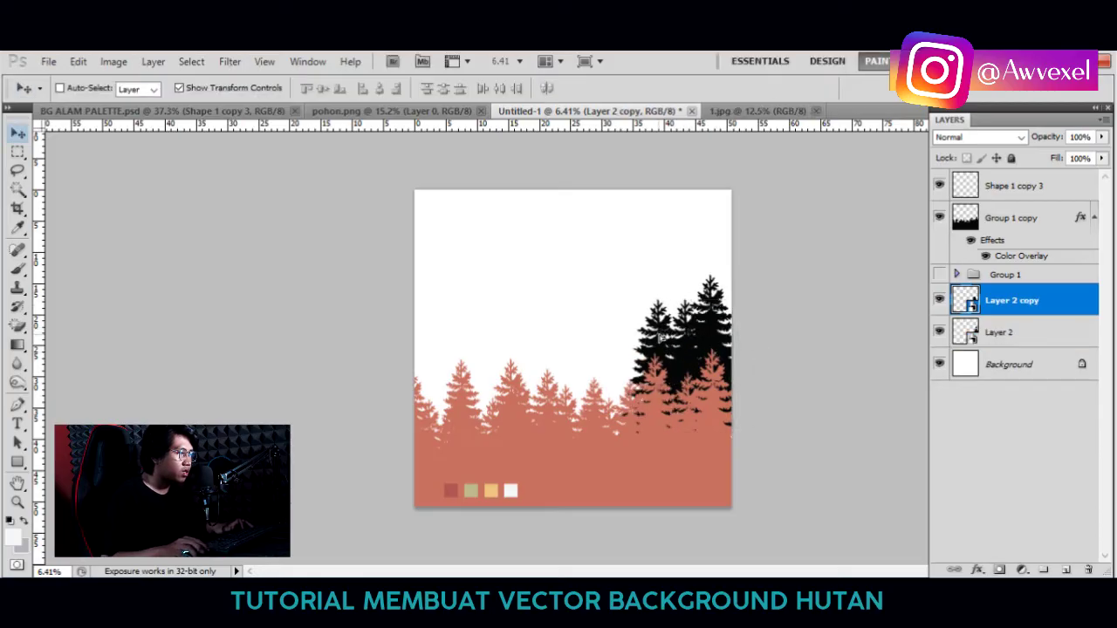
# Duplicate the black tree repeatedly, resizing and spreading copies leftward across the canvas.
pyautogui.hotkey('ctrl', 'j')
pyautogui.hotkey('ctrl', 't')
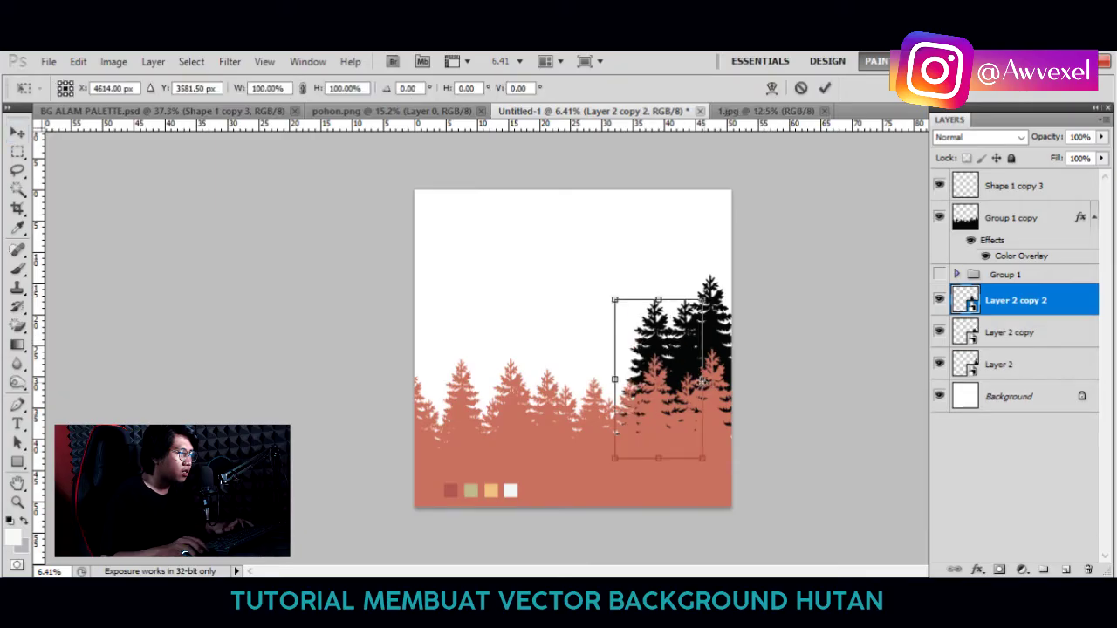
pyautogui.moveTo(703, 299); pyautogui.dragTo(681, 314)
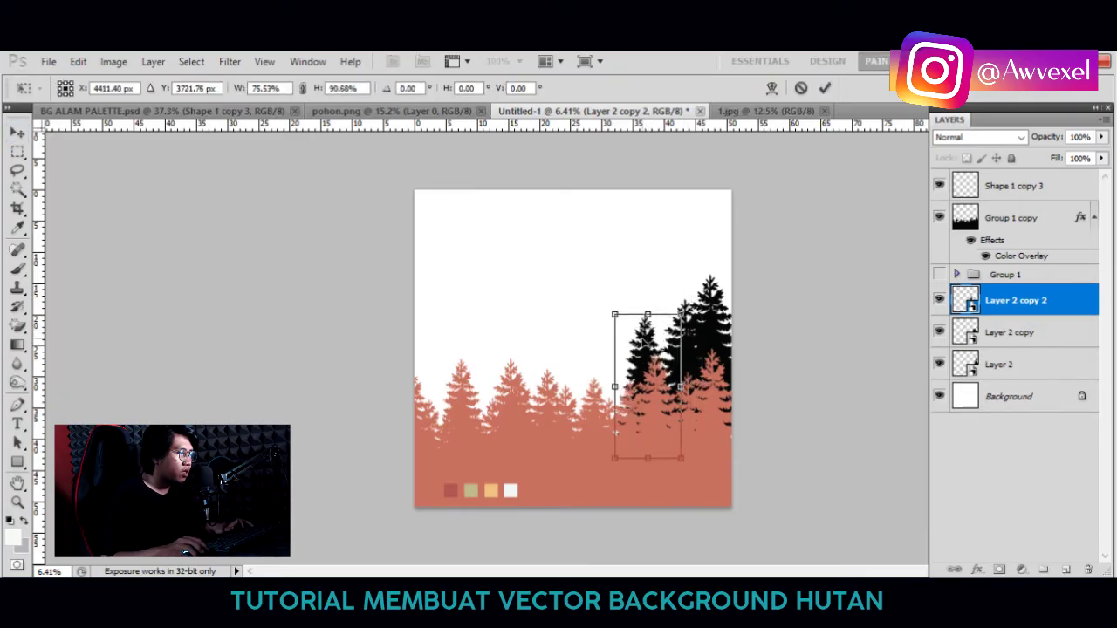
pyautogui.moveTo(647, 384); pyautogui.dragTo(665, 384)
pyautogui.press('Return')
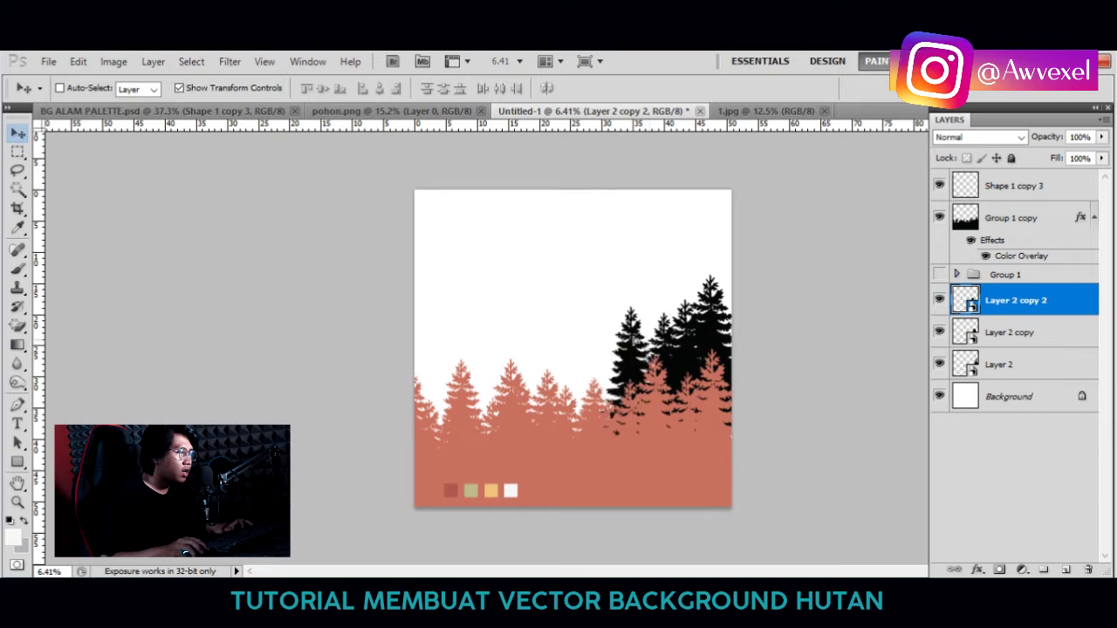
pyautogui.hotkey('ctrl', 'j')
pyautogui.moveTo(618, 366)
pyautogui.mouseDown()
pyautogui.moveTo(635, 358)
pyautogui.moveTo(597, 359)
pyautogui.moveTo(585, 334)
pyautogui.mouseUp()
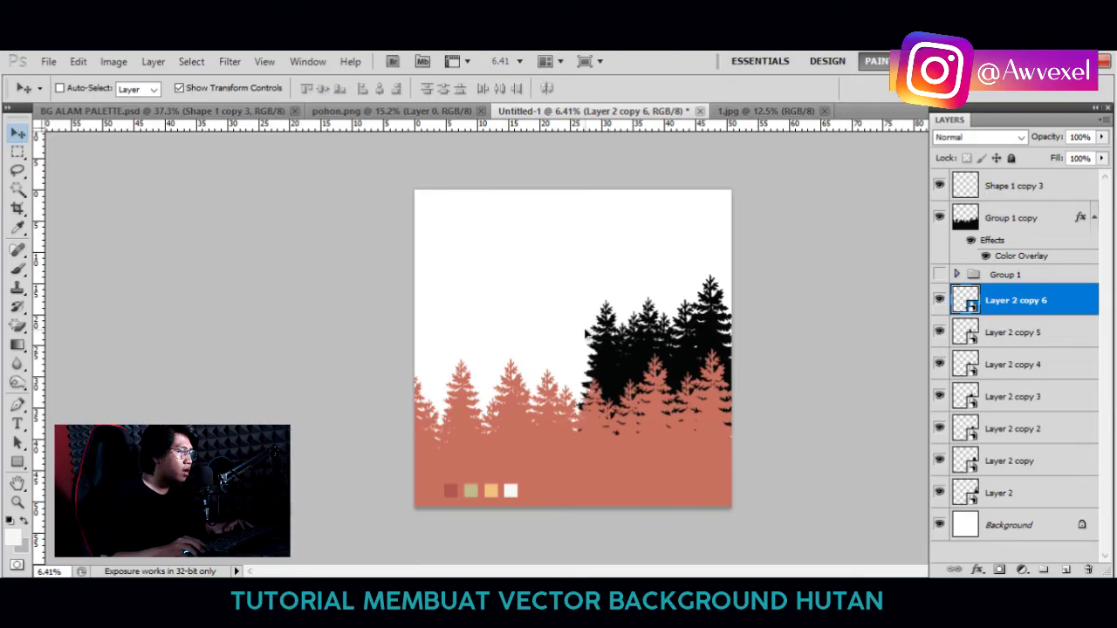
pyautogui.moveTo(585, 333)
pyautogui.mouseDown()
pyautogui.moveTo(576, 349)
pyautogui.moveTo(607, 325)
pyautogui.moveTo(559, 345)
pyautogui.moveTo(541, 366)
pyautogui.mouseUp()
pyautogui.moveTo(512, 319); pyautogui.dragTo(513, 333)
pyautogui.press('Return')
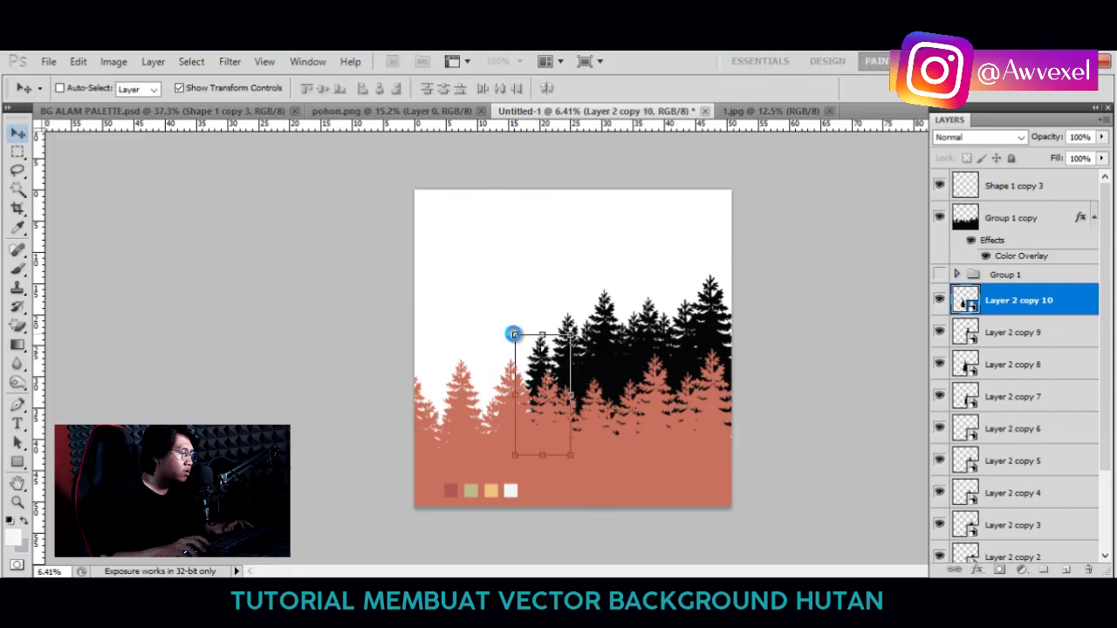
pyautogui.moveTo(548, 367)
pyautogui.mouseDown()
pyautogui.moveTo(515, 334)
pyautogui.moveTo(529, 324)
pyautogui.moveTo(476, 343)
pyautogui.moveTo(471, 306)
pyautogui.moveTo(477, 384)
pyautogui.moveTo(429, 343)
pyautogui.moveTo(452, 343)
pyautogui.moveTo(449, 372)
pyautogui.mouseUp()
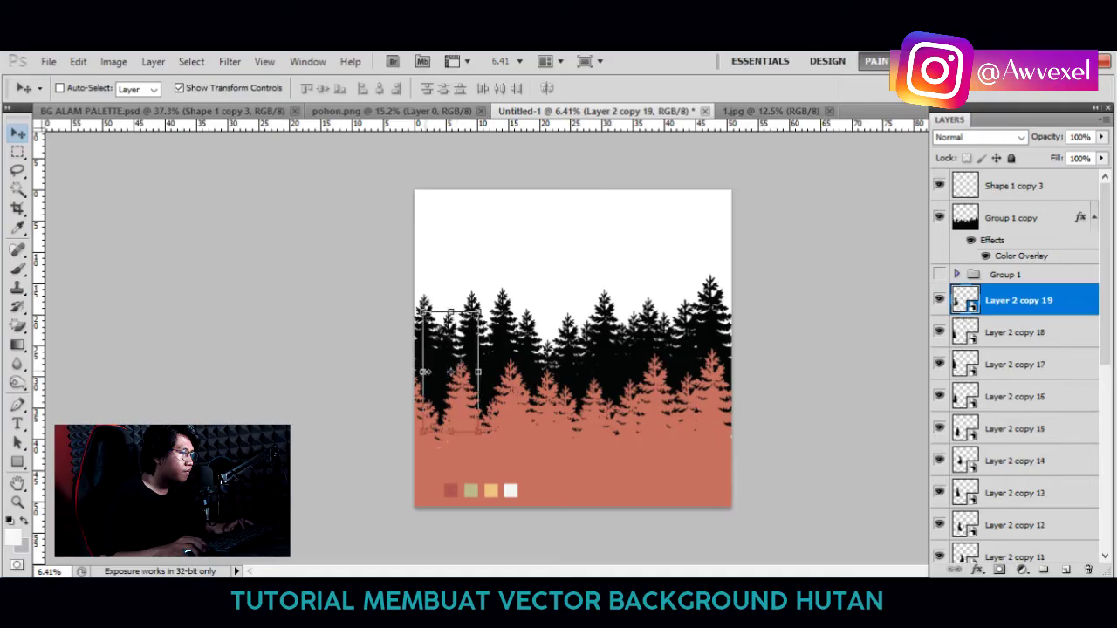
# Select all the black tree copies and group them into Group 2.
pyautogui.scroll(-1, 633, 393)
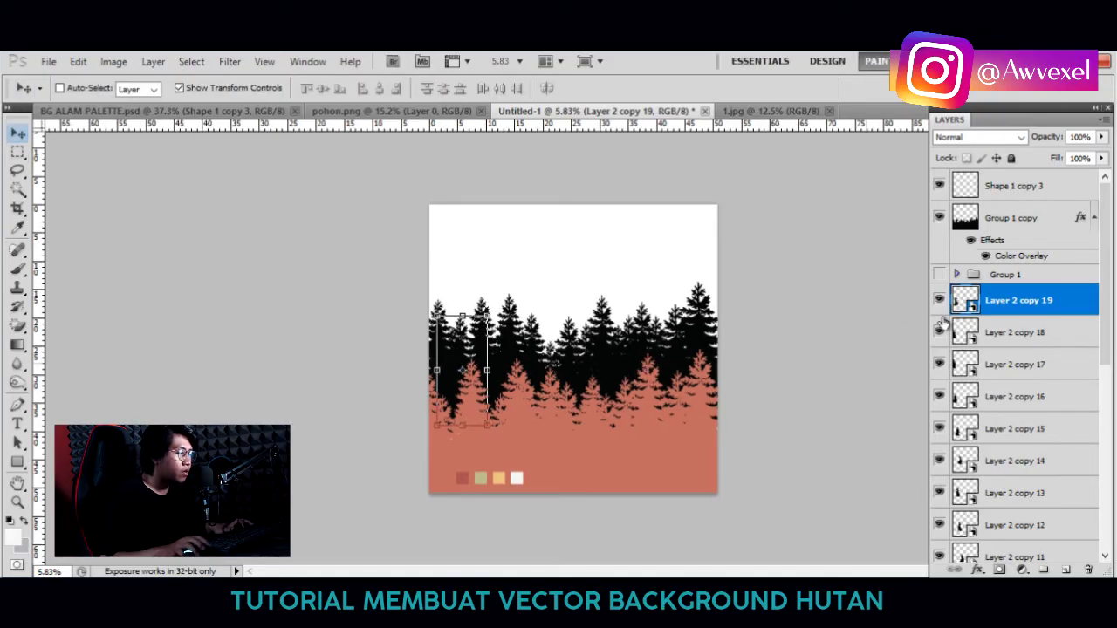
pyautogui.moveTo(1106, 267); pyautogui.dragTo(1105, 456)
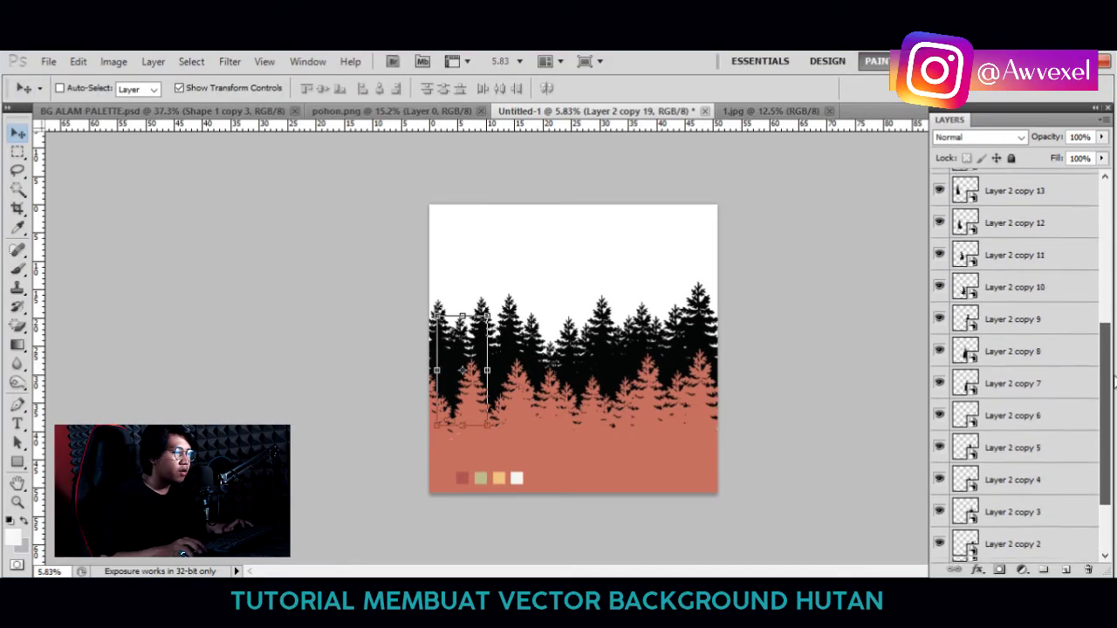
pyautogui.keyDown('shift'); pyautogui.click(1046, 517); pyautogui.keyUp('shift')
pyautogui.hotkey('ctrl', 'g')
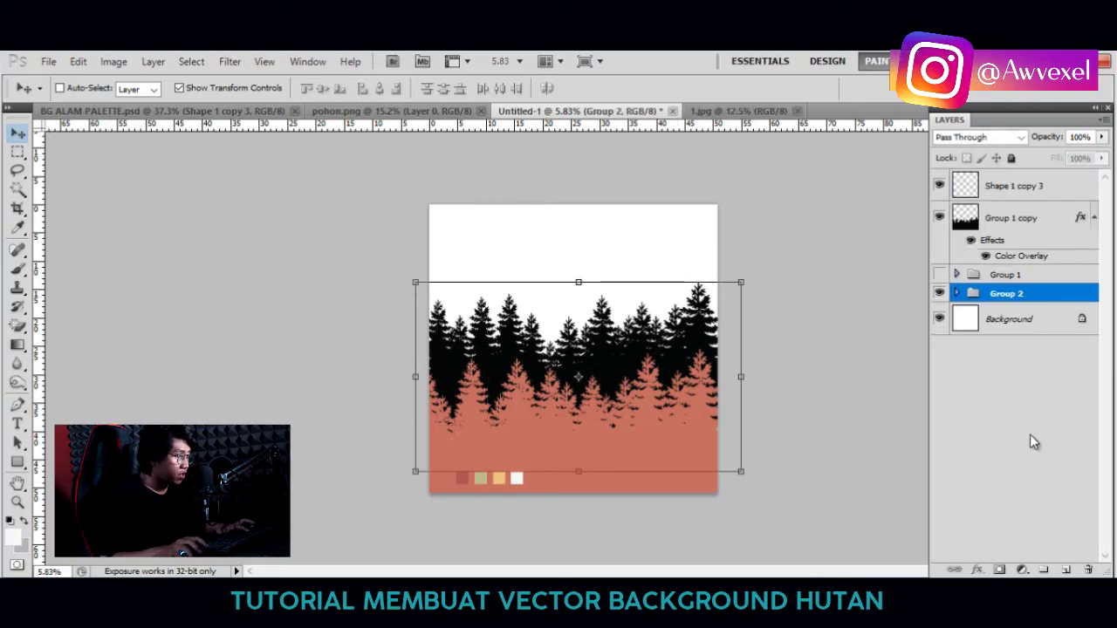
# Duplicate Group 2, hide the original, and merge Group 2 copy into one layer.
pyautogui.rightClick(1037, 298)
pyautogui.click(992, 325)
pyautogui.click(709, 235)
pyautogui.click(938, 313)
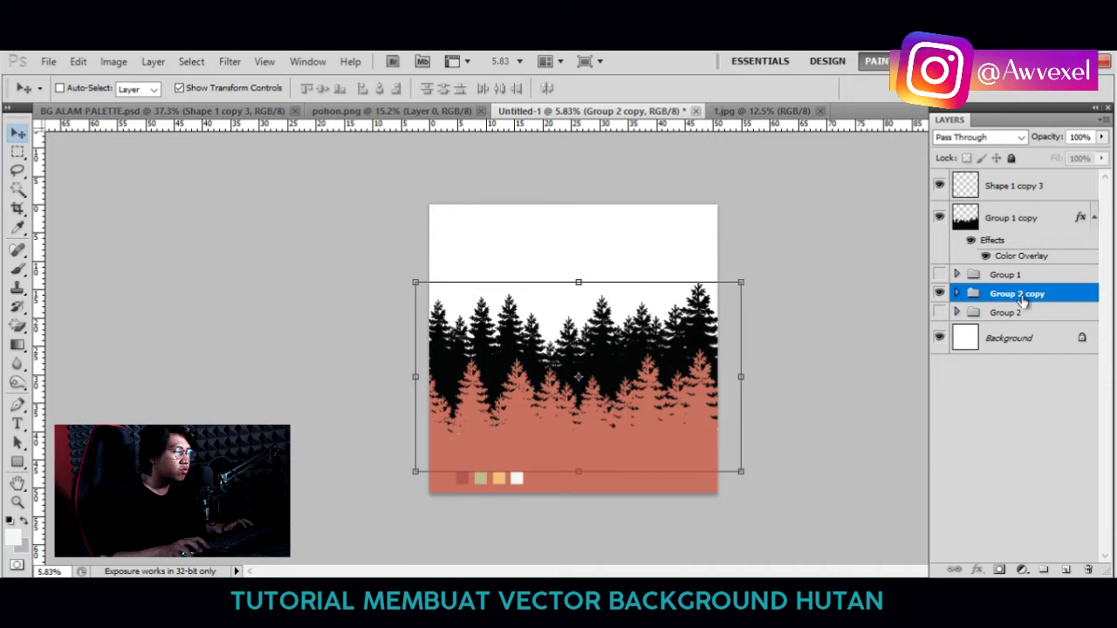
pyautogui.hotkey('ctrl', 'e')
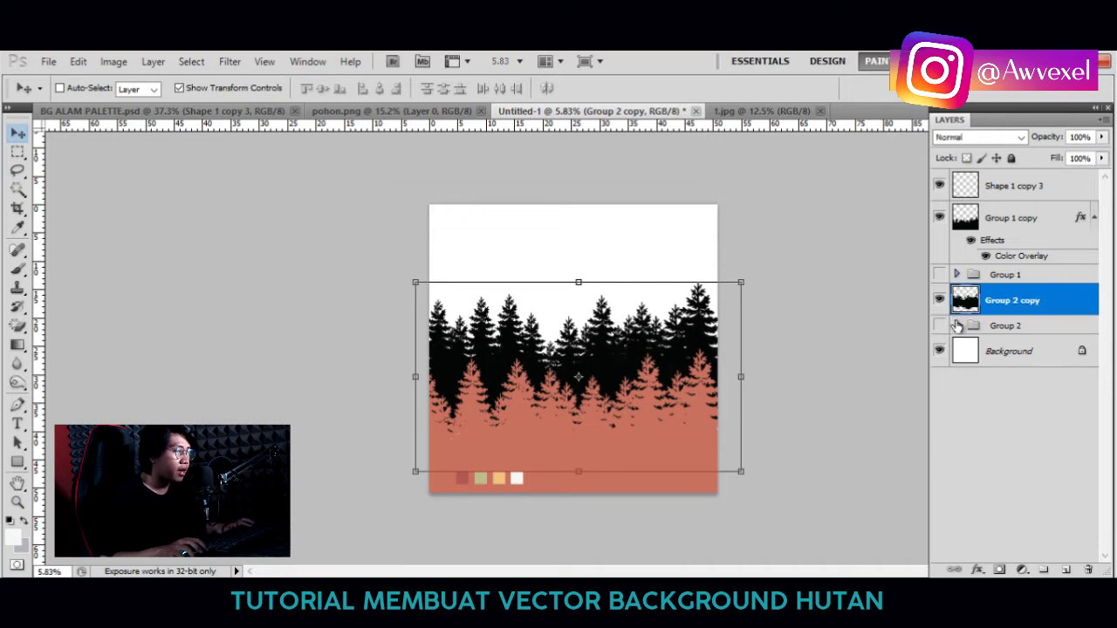
# Nudge the merged trees right, undo the nudge, and start a free transform.
pyautogui.moveTo(594, 347); pyautogui.dragTo(616, 344)
pyautogui.hotkey('ctrl', 'z')
pyautogui.hotkey('ctrl', 't')
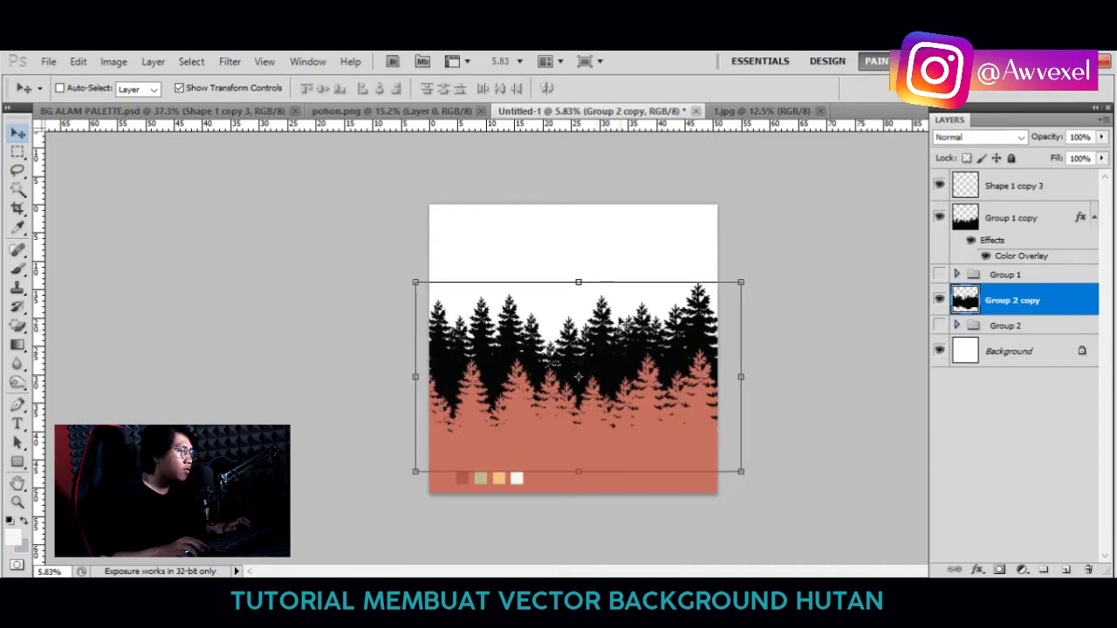
# Give the back tree layer a Color Overlay using the darker terracotta palette swatch.
pyautogui.doubleClick(1065, 301)
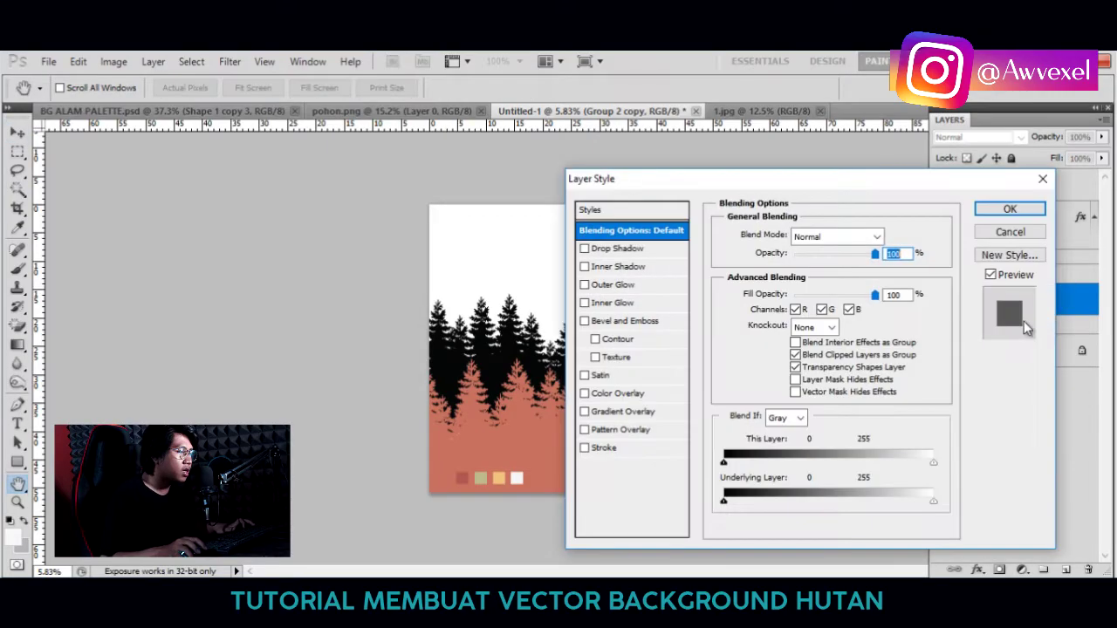
pyautogui.click(584, 394)
pyautogui.click(624, 394)
pyautogui.click(884, 236)
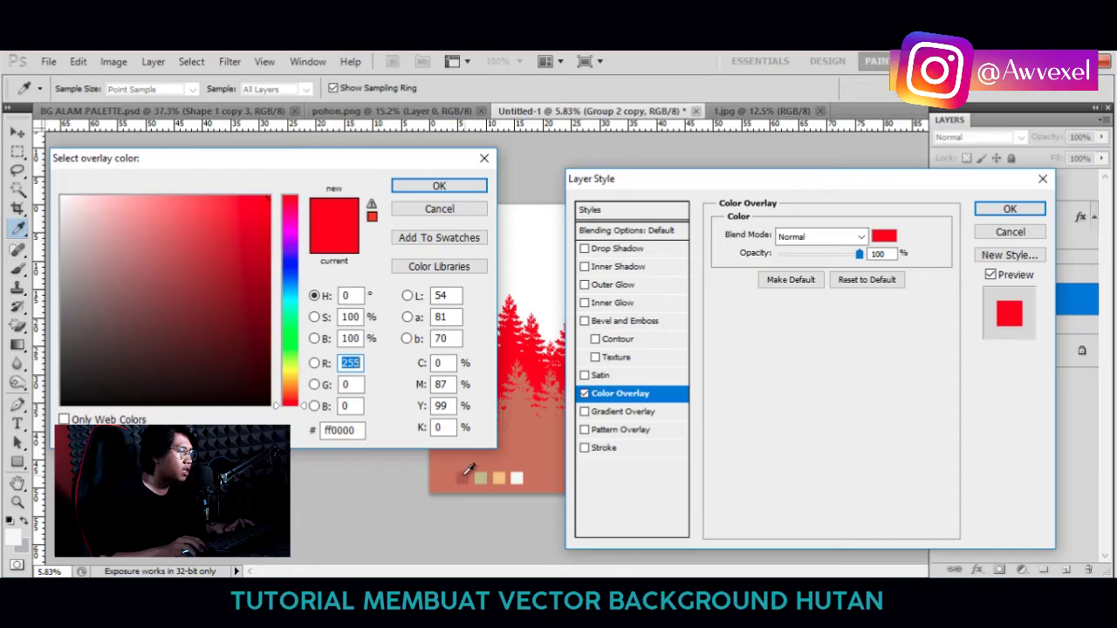
pyautogui.click(463, 478)
pyautogui.click(441, 188)
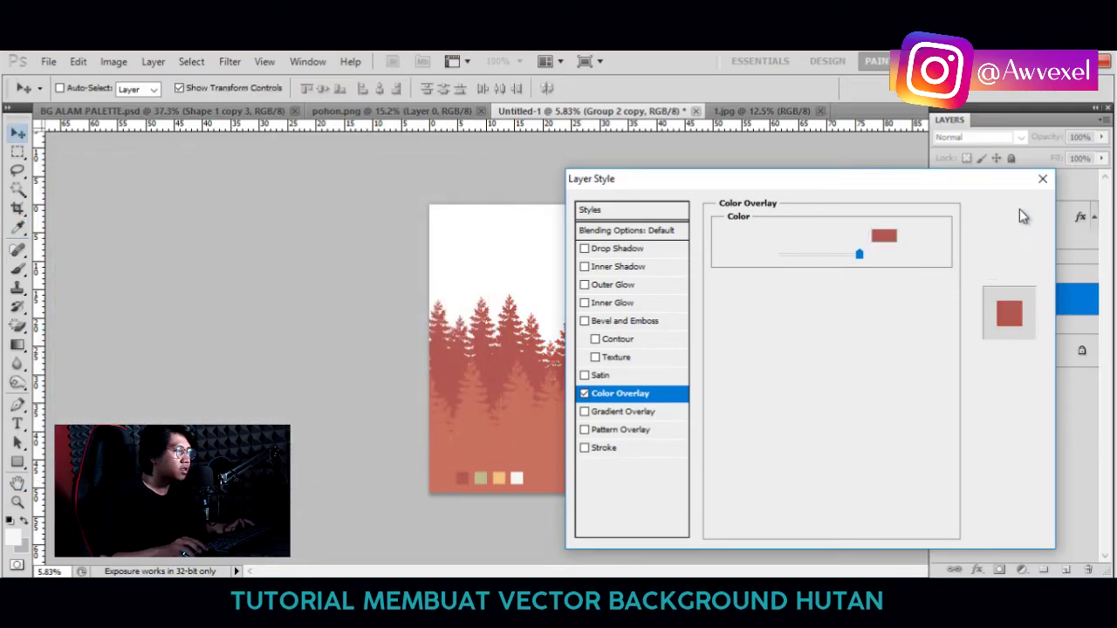
pyautogui.click(1013, 210)
pyautogui.hotkey('ctrl', 't')
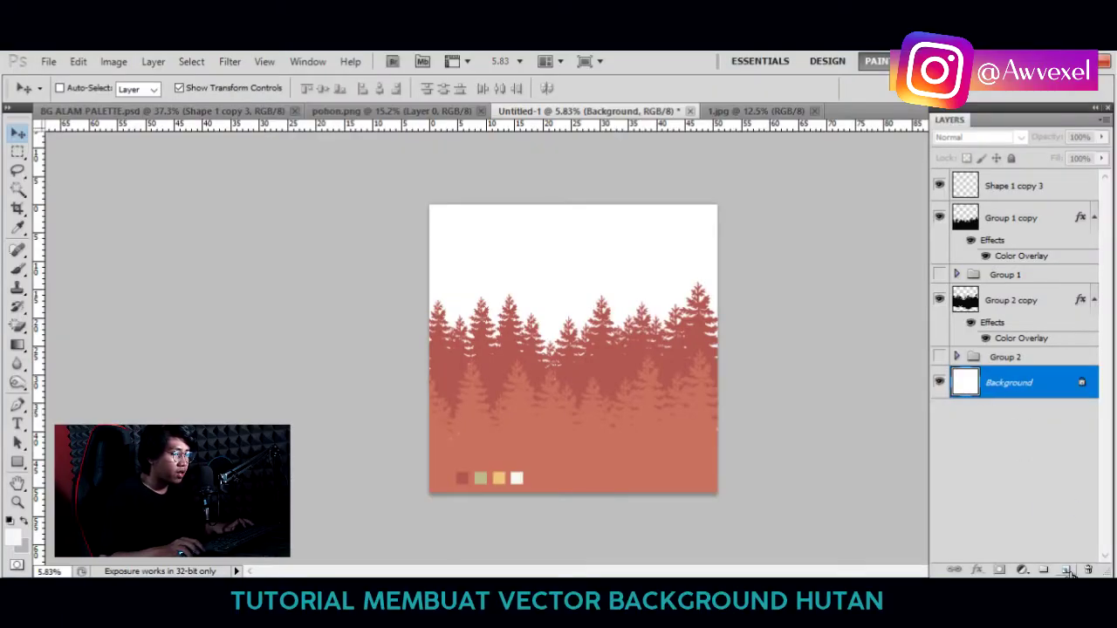
# Add a new layer and sample the sage green from the palette swatch.
pyautogui.click(1067, 570)
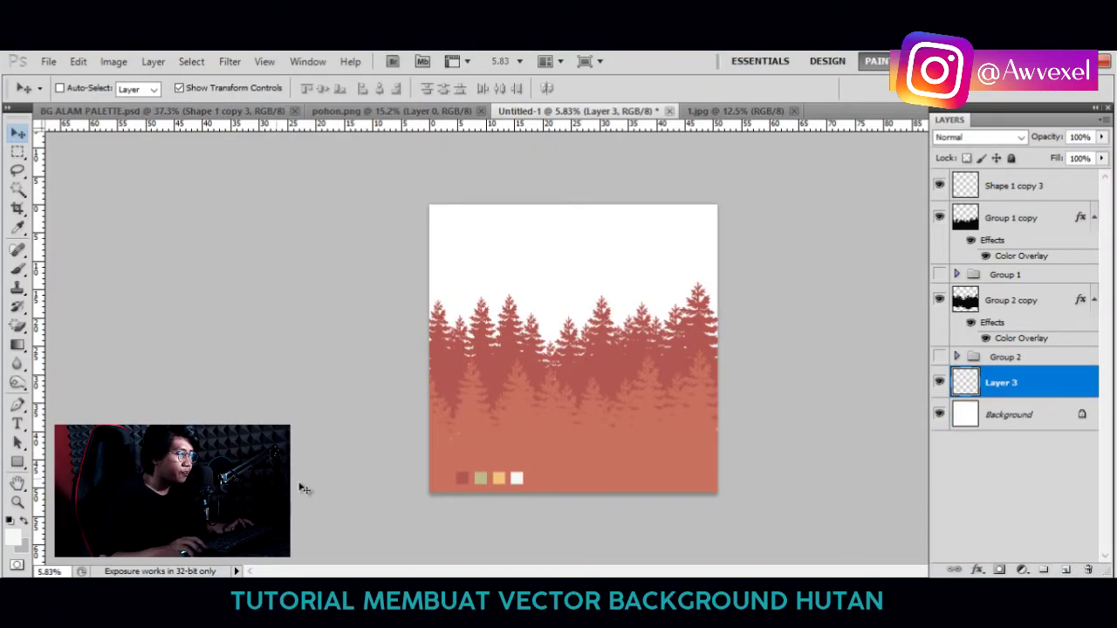
pyautogui.click(17, 229)
pyautogui.click(481, 478)
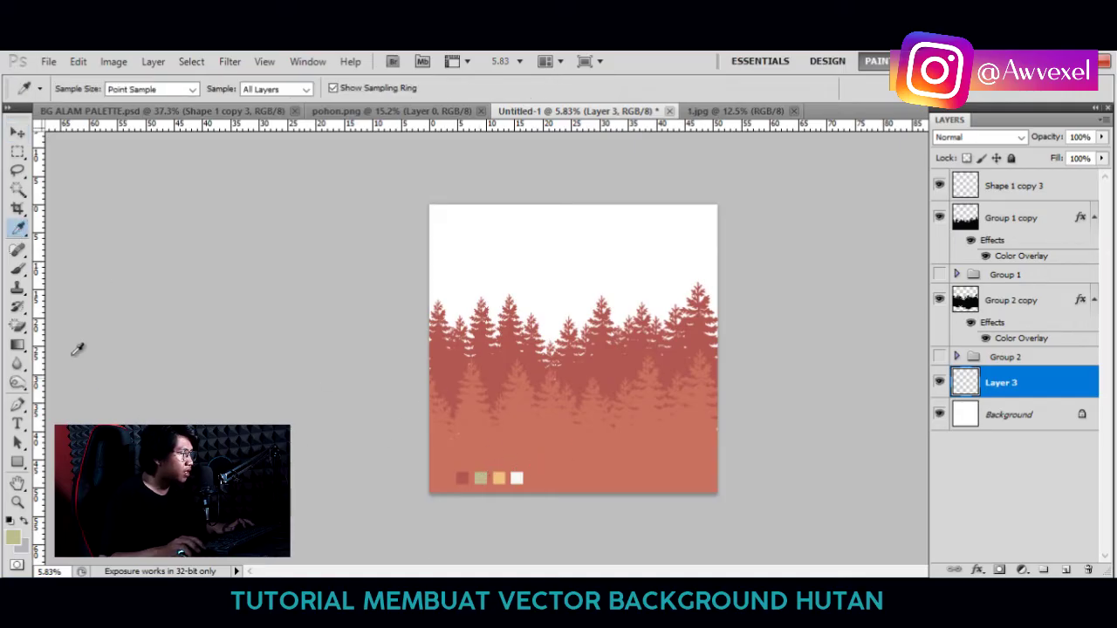
# Fill the white sky with sage green using the Paint Bucket Tool.
pyautogui.click(19, 344)
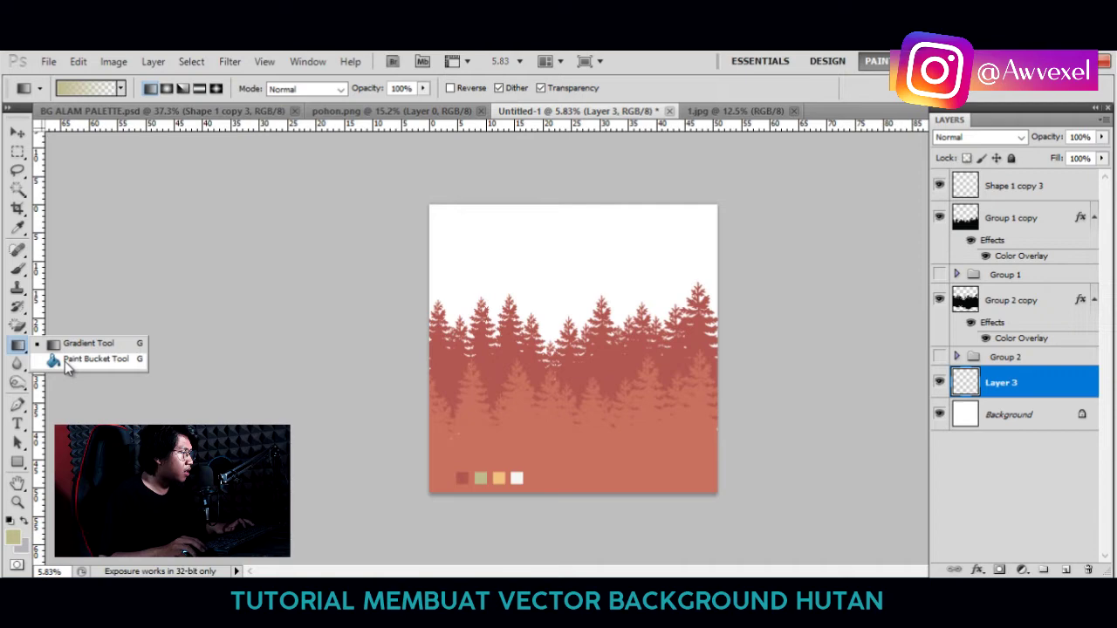
pyautogui.click(68, 349)
pyautogui.click(24, 348)
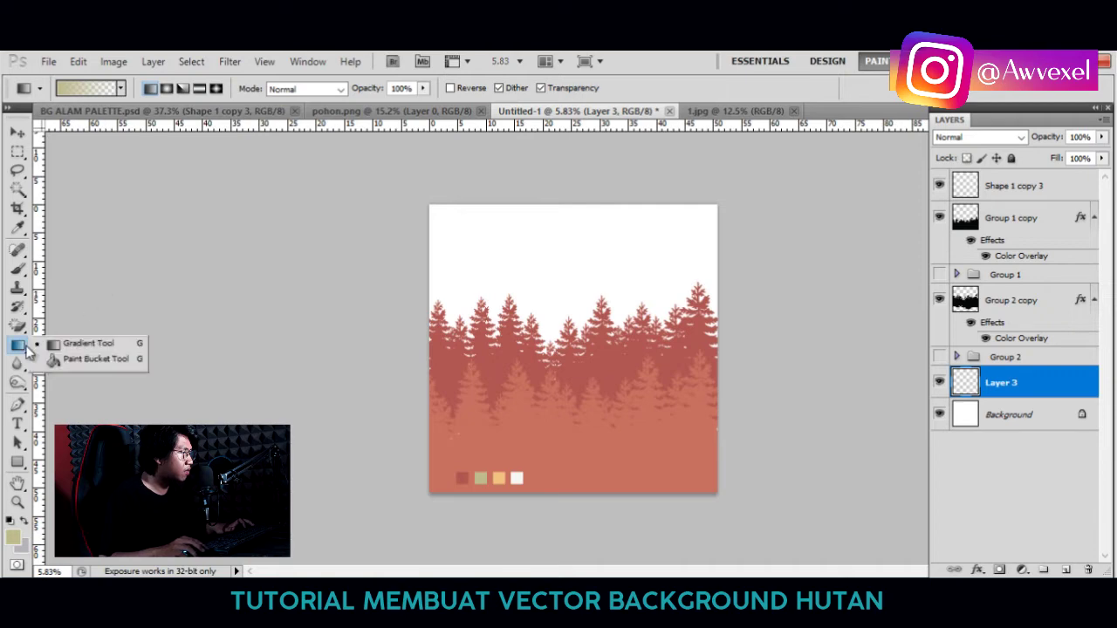
pyautogui.click(19, 345)
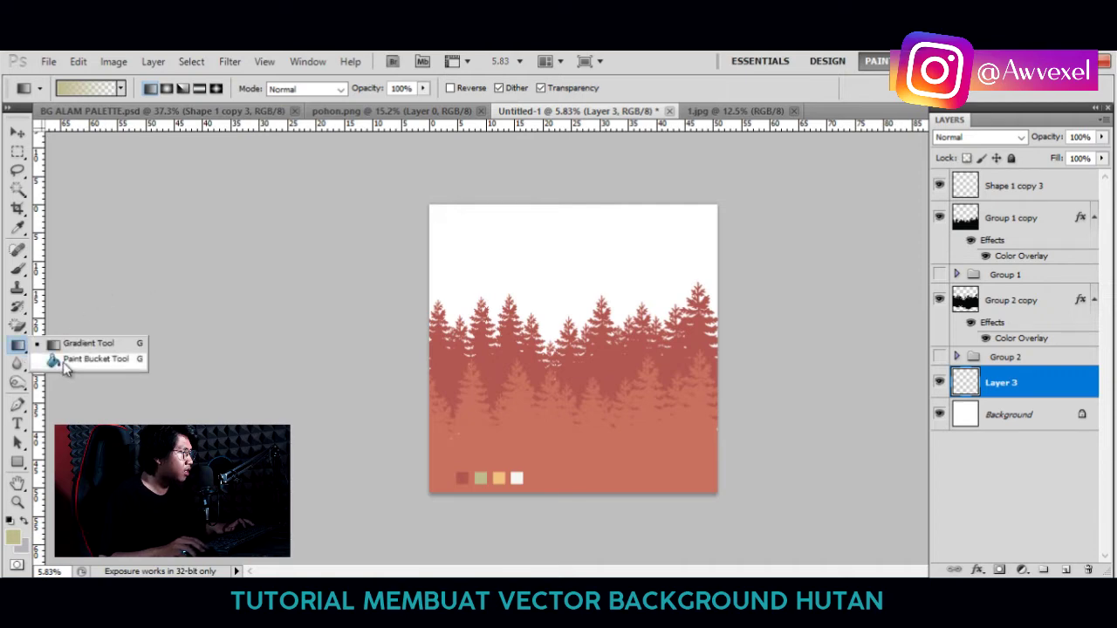
pyautogui.click(67, 360)
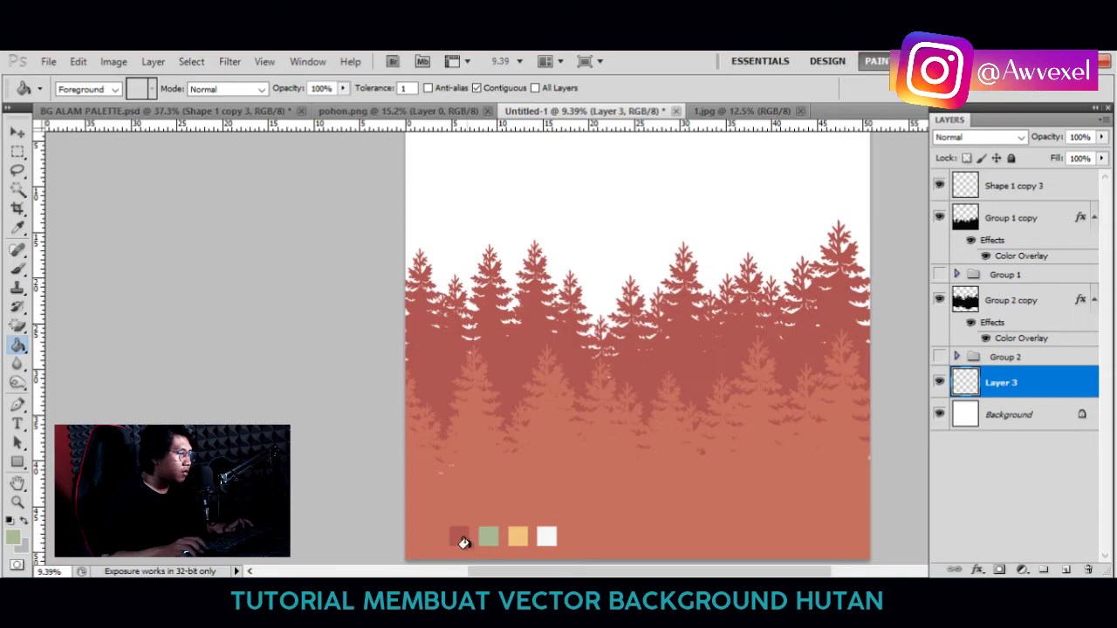
pyautogui.scroll(2, 530, 330)
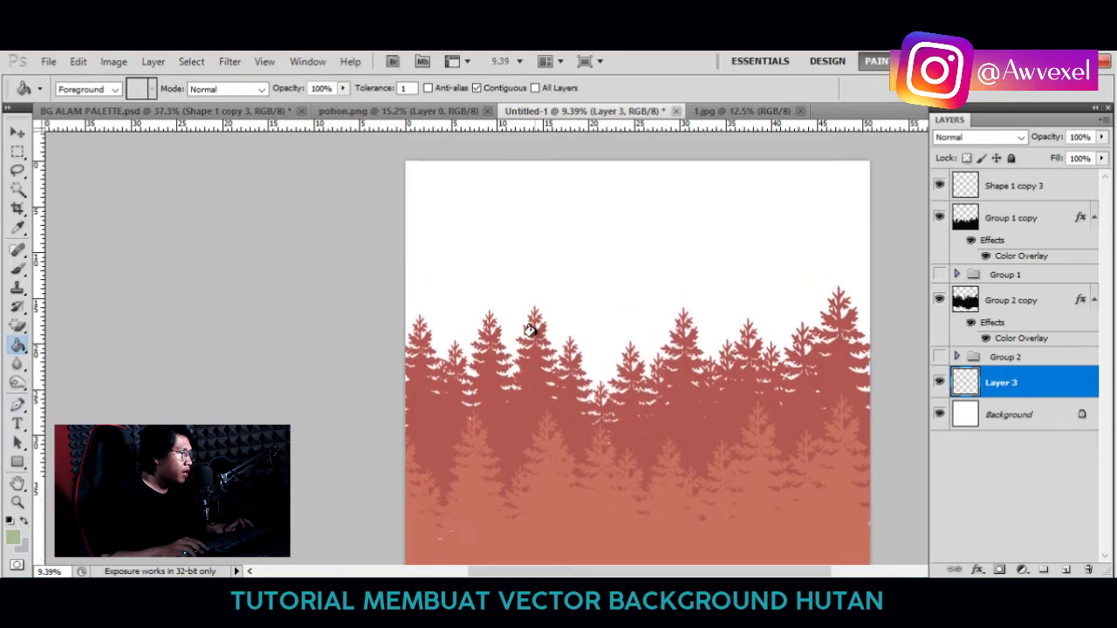
pyautogui.scroll(-2, 529, 329)
pyautogui.click(533, 263)
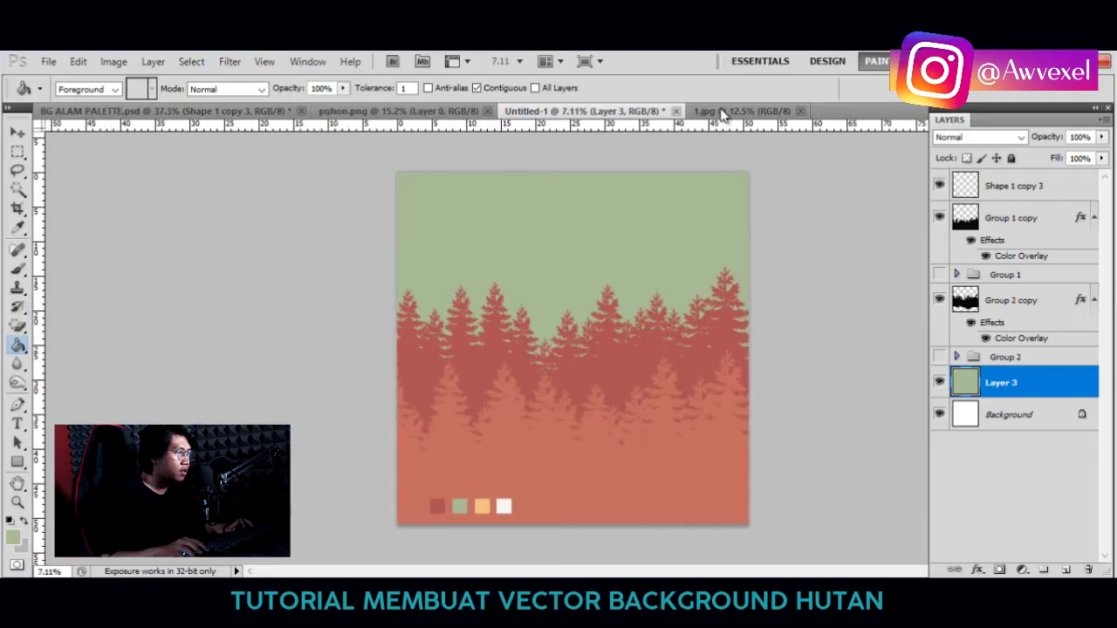
# Compare the forest artwork against the 1.jpg reference image.
pyautogui.click(722, 114)
pyautogui.click(563, 111)
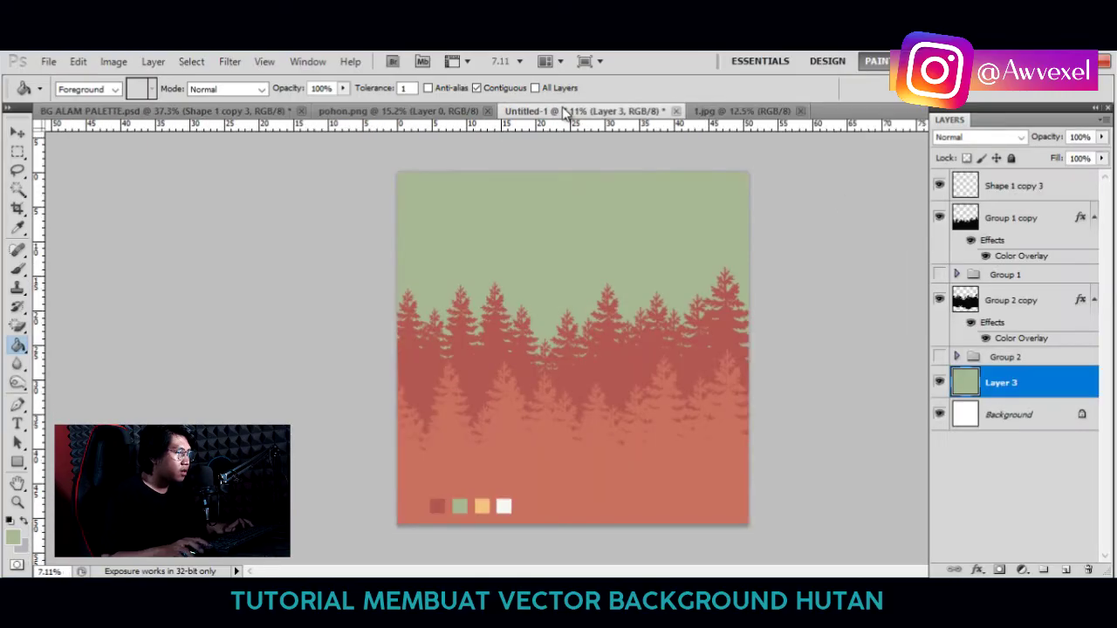
pyautogui.click(738, 112)
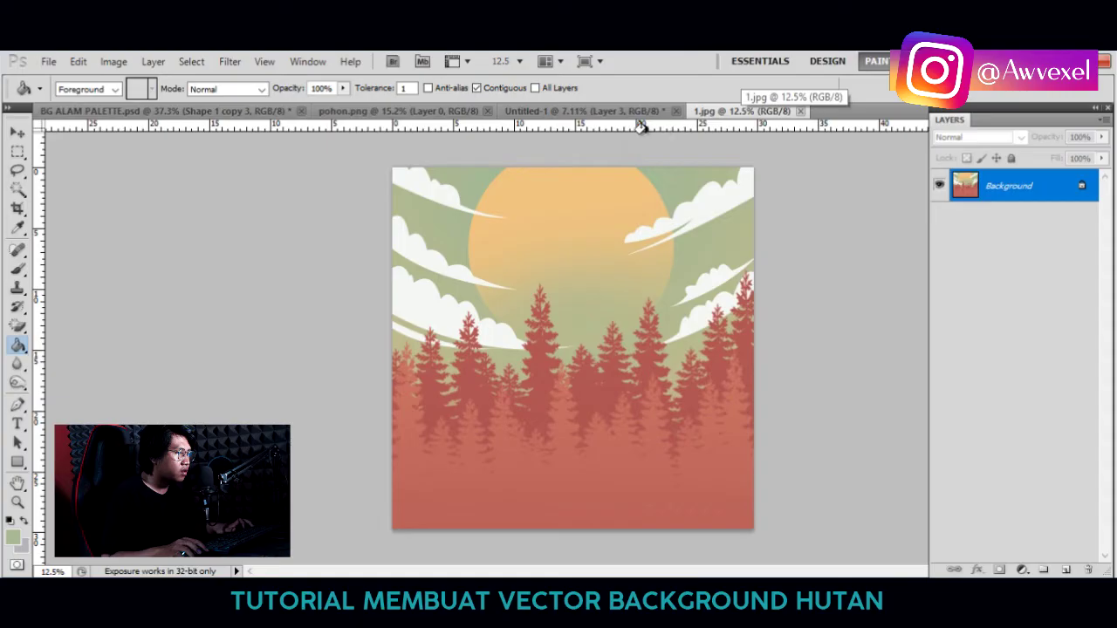
pyautogui.click(541, 113)
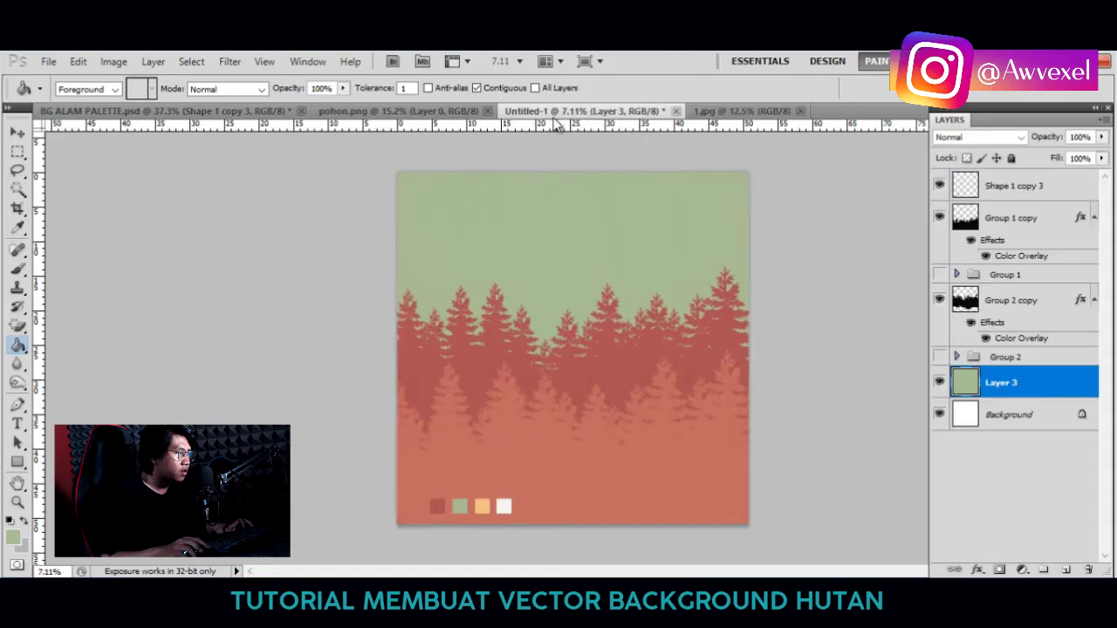
pyautogui.click(727, 112)
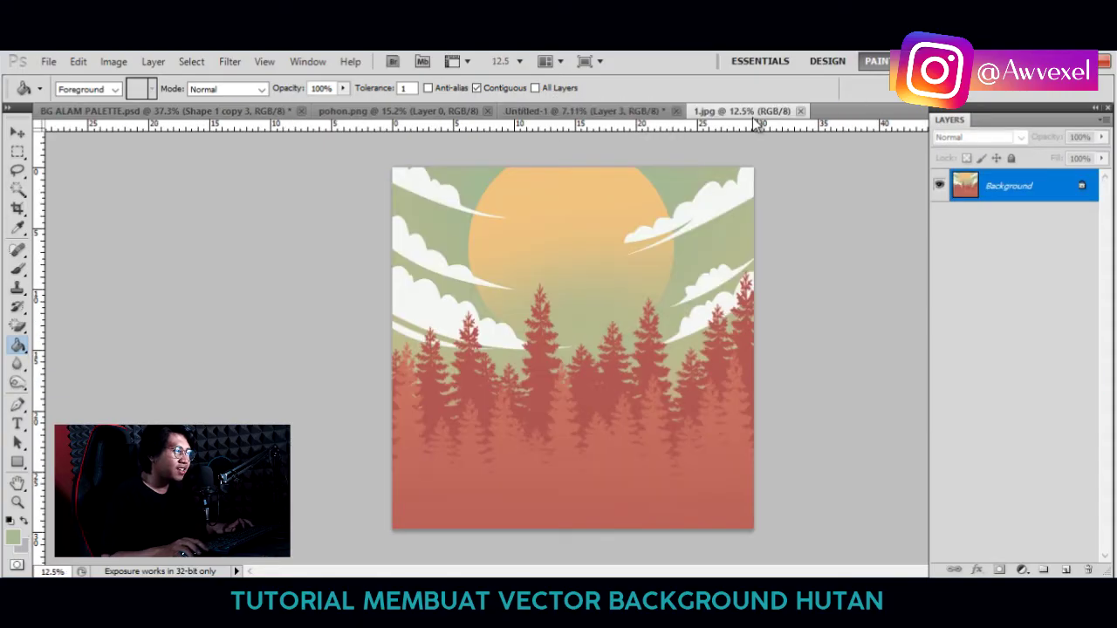
pyautogui.click(577, 111)
# Move Group 2 copy's back tree row slightly lower and recheck it against 1.jpg.
pyautogui.click(17, 135)
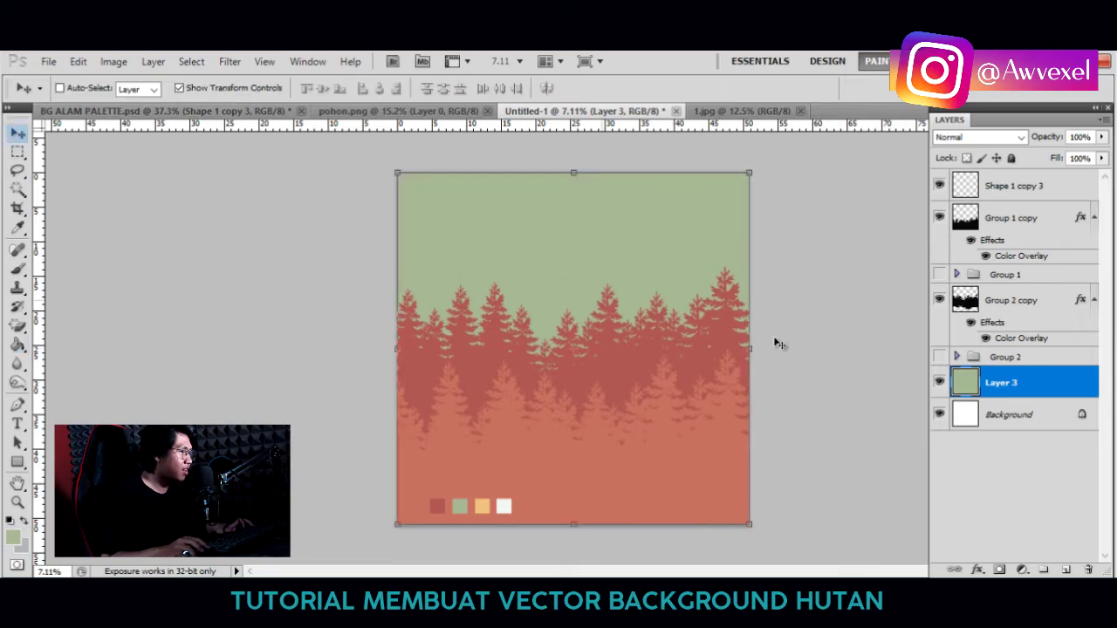
pyautogui.click(1017, 231)
pyautogui.click(985, 305)
pyautogui.moveTo(590, 318); pyautogui.dragTo(590, 323)
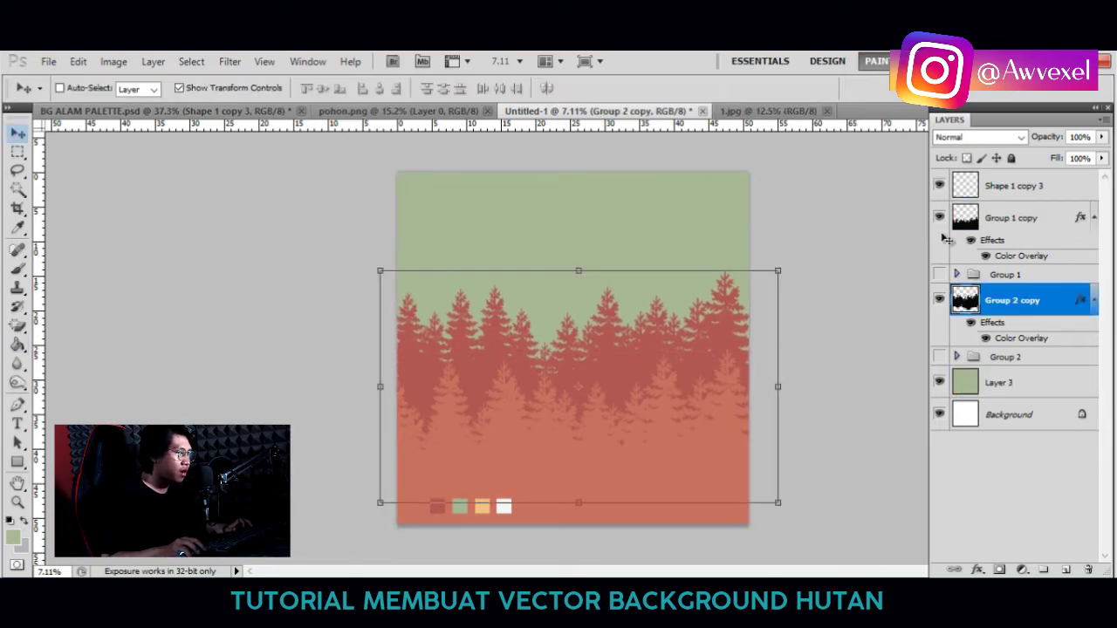
pyautogui.click(762, 113)
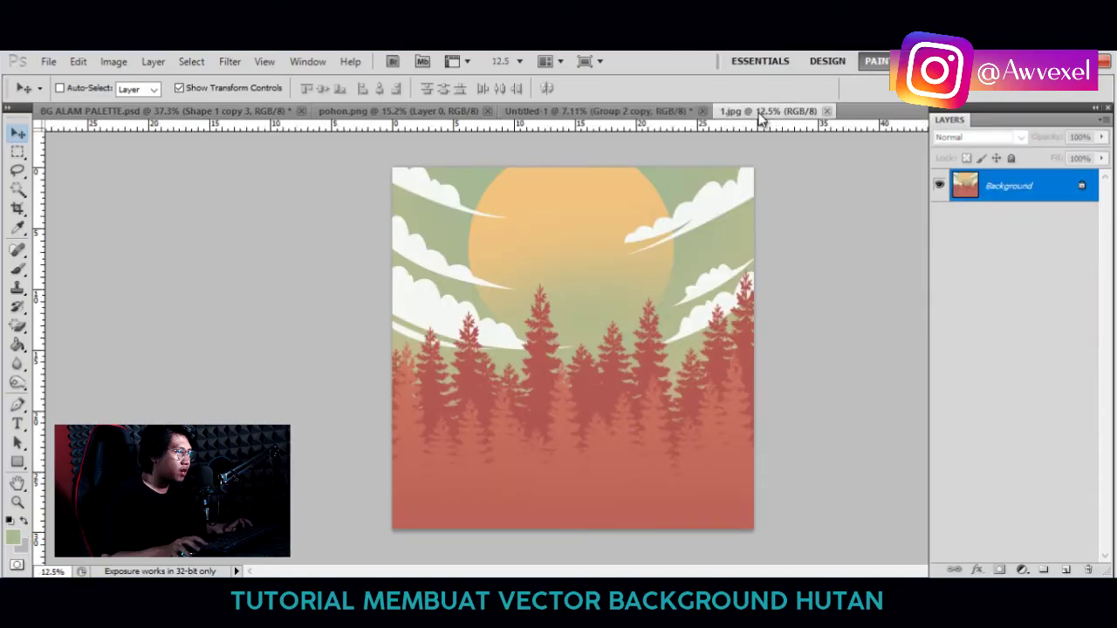
pyautogui.click(576, 113)
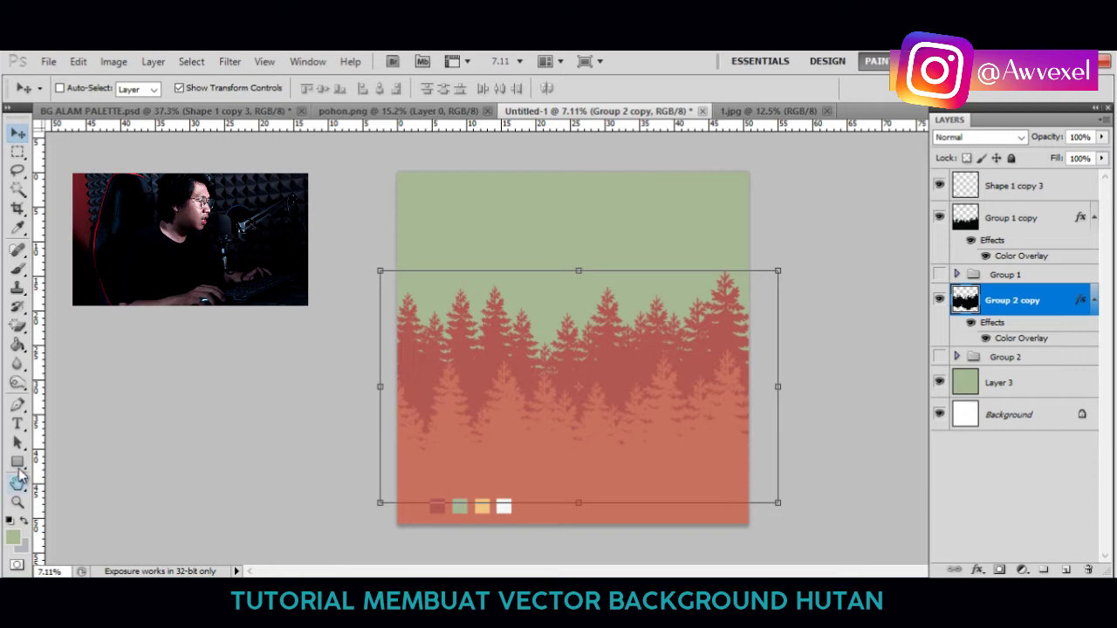
# Draw a large ellipse-tool circle high in the sky above Layer 3.
pyautogui.click(18, 464)
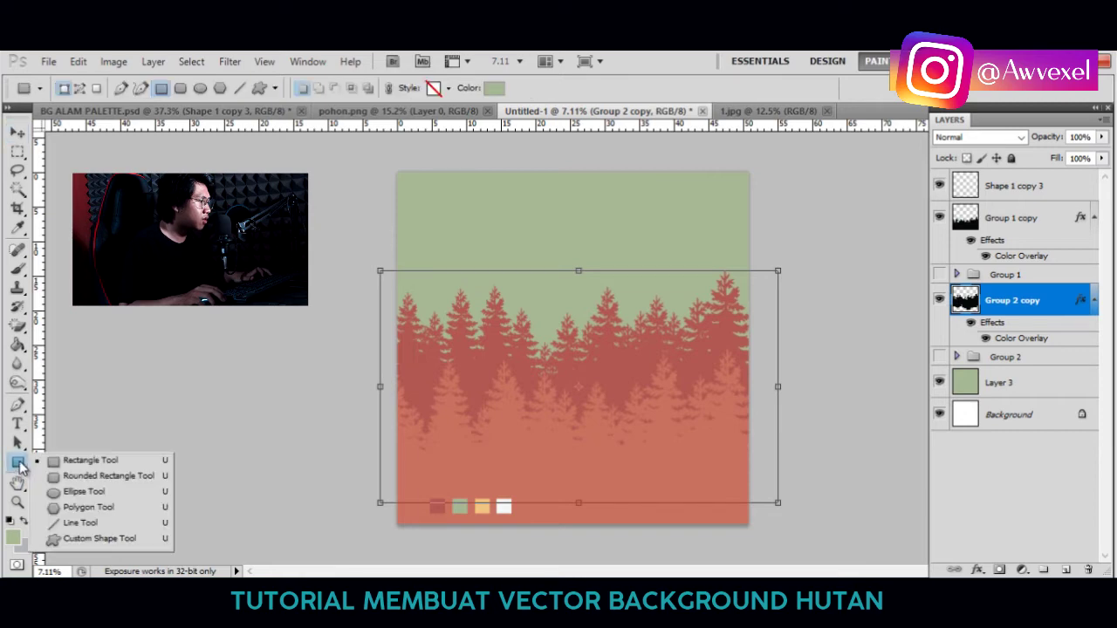
pyautogui.click(84, 493)
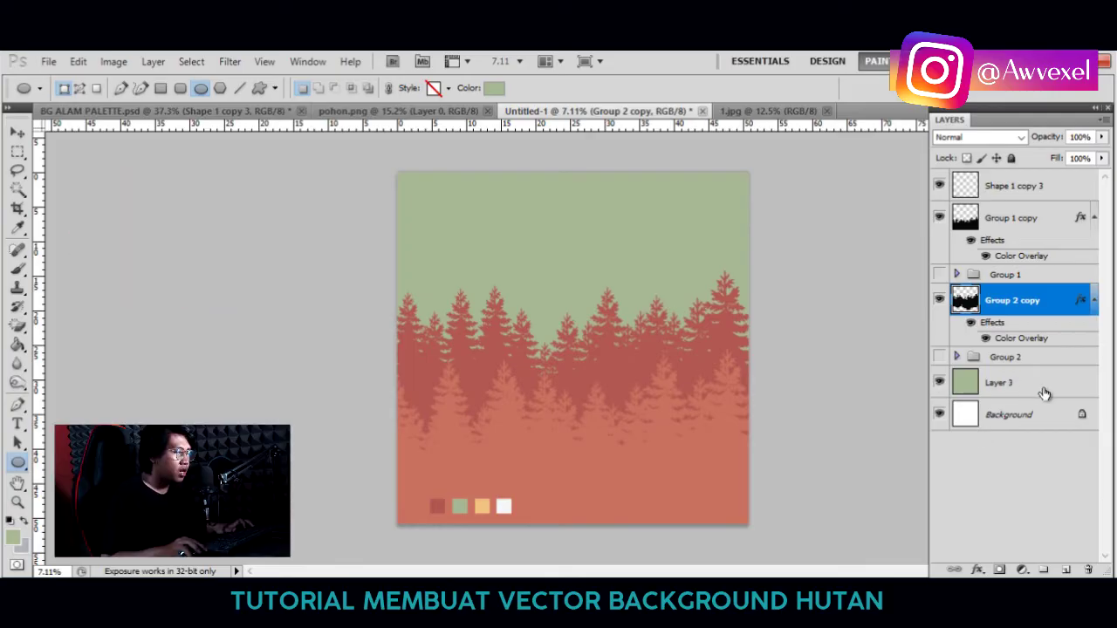
pyautogui.click(1045, 393)
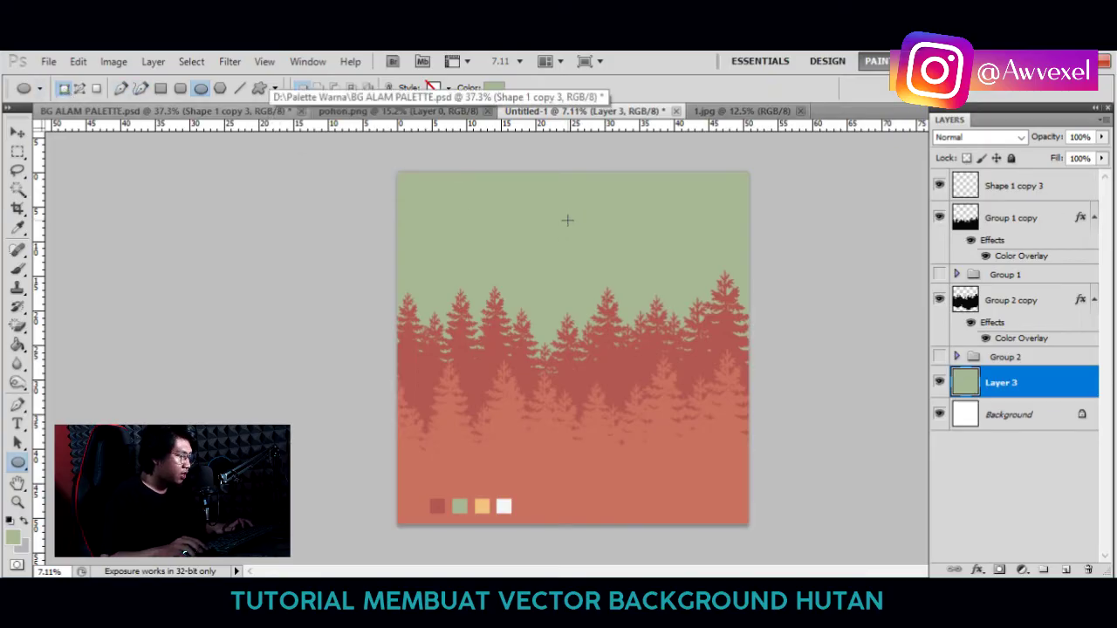
pyautogui.moveTo(567, 220); pyautogui.dragTo(628, 297)
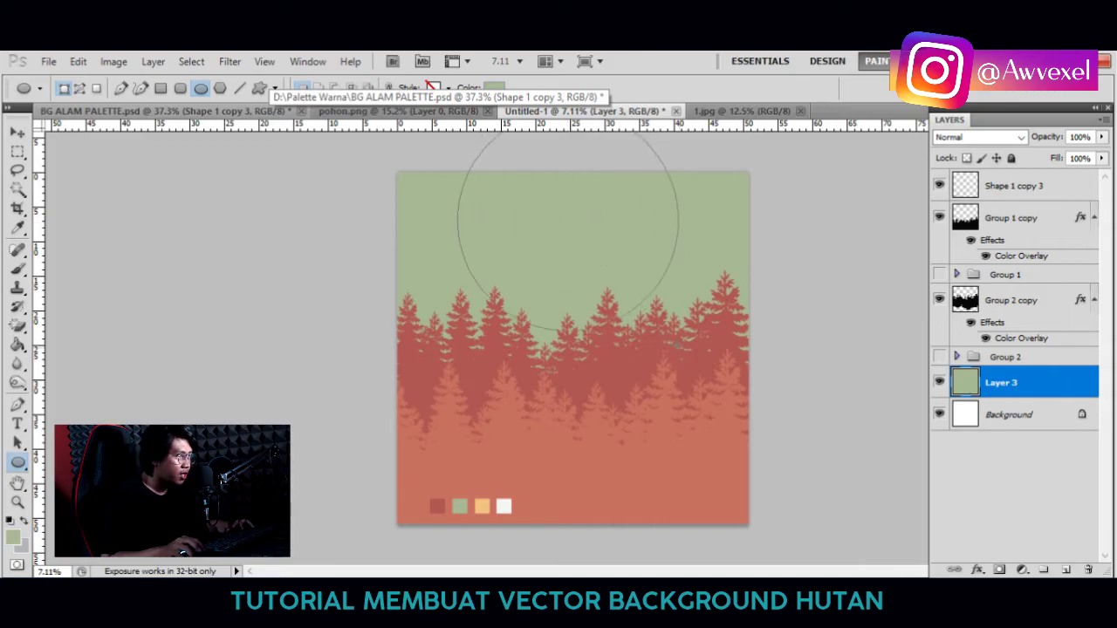
pyautogui.moveTo(627, 296); pyautogui.dragTo(670, 338)
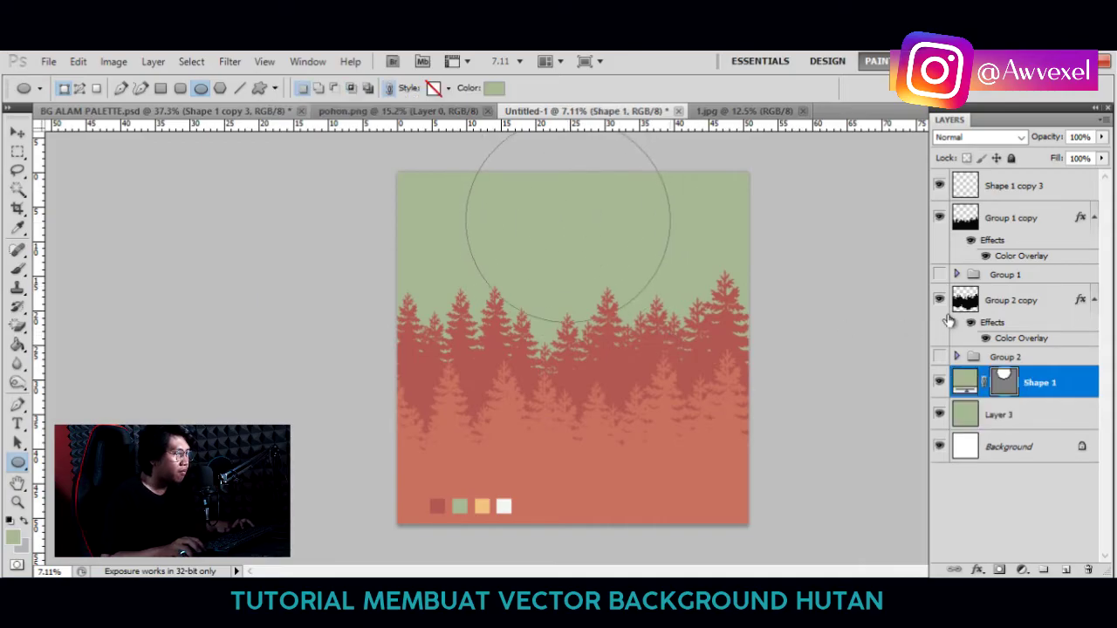
# Fill the sun circle with the palette's yellow eac67a.
pyautogui.doubleClick(966, 382)
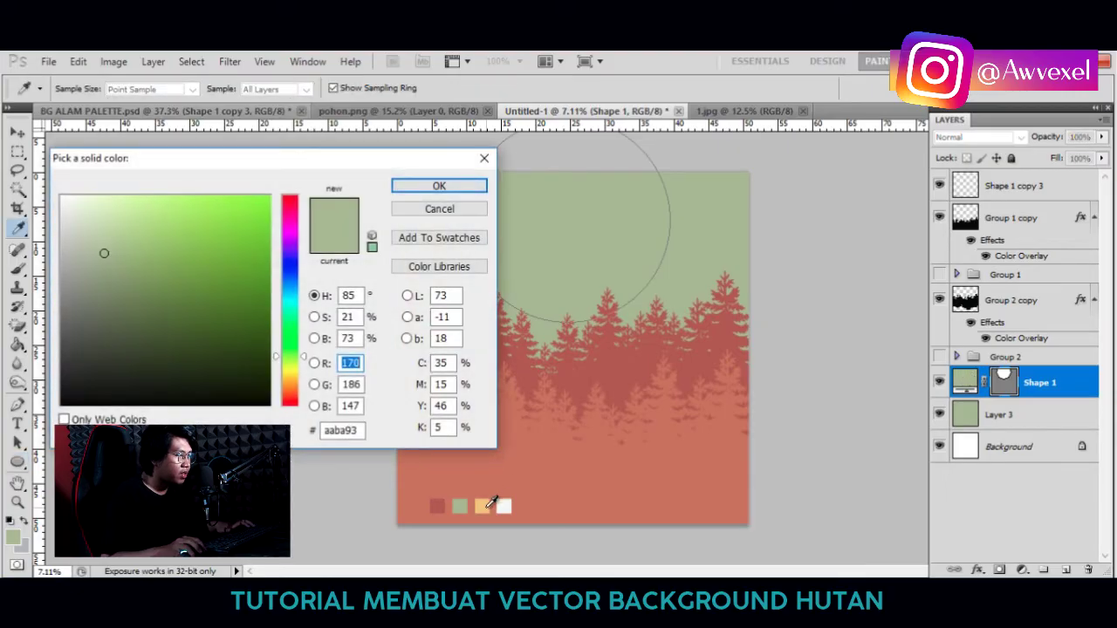
pyautogui.click(483, 506)
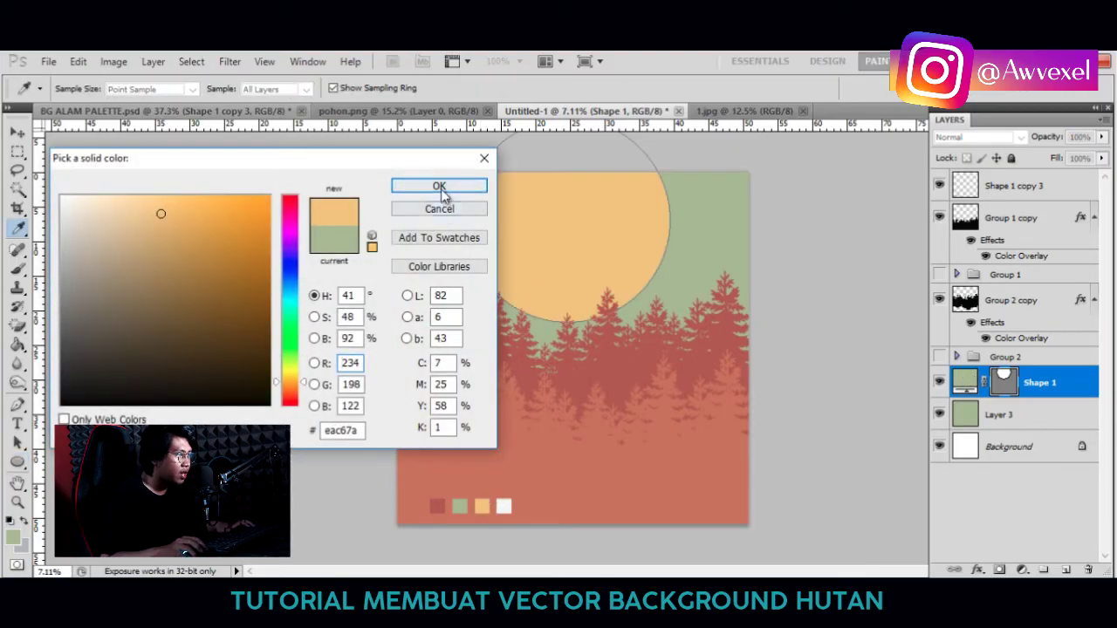
pyautogui.click(439, 186)
pyautogui.click(15, 135)
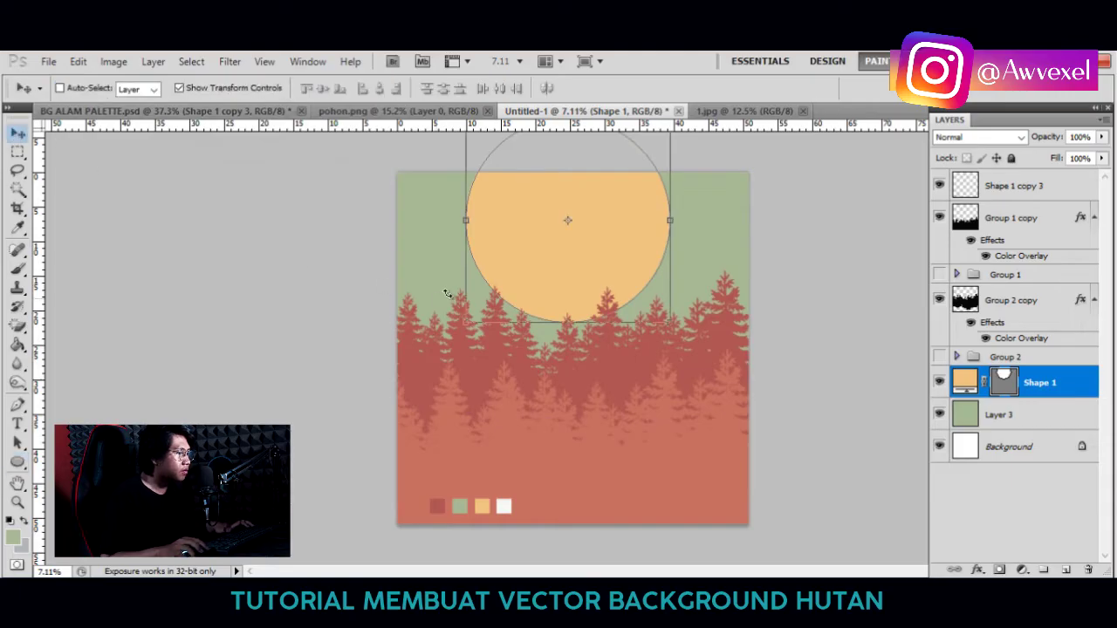
# Align Shape 1 horizontally to the Background's centre, then reselect Shape 1.
pyautogui.click(388, 112)
pyautogui.click(562, 112)
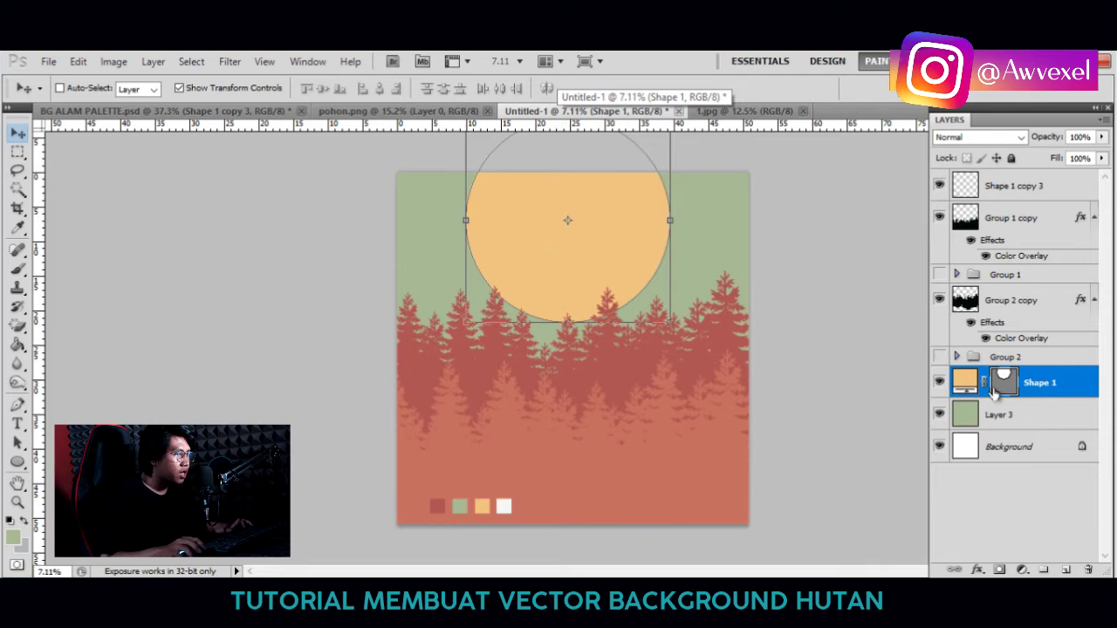
pyautogui.keyDown('ctrl'); pyautogui.click(1018, 450); pyautogui.keyUp('ctrl')
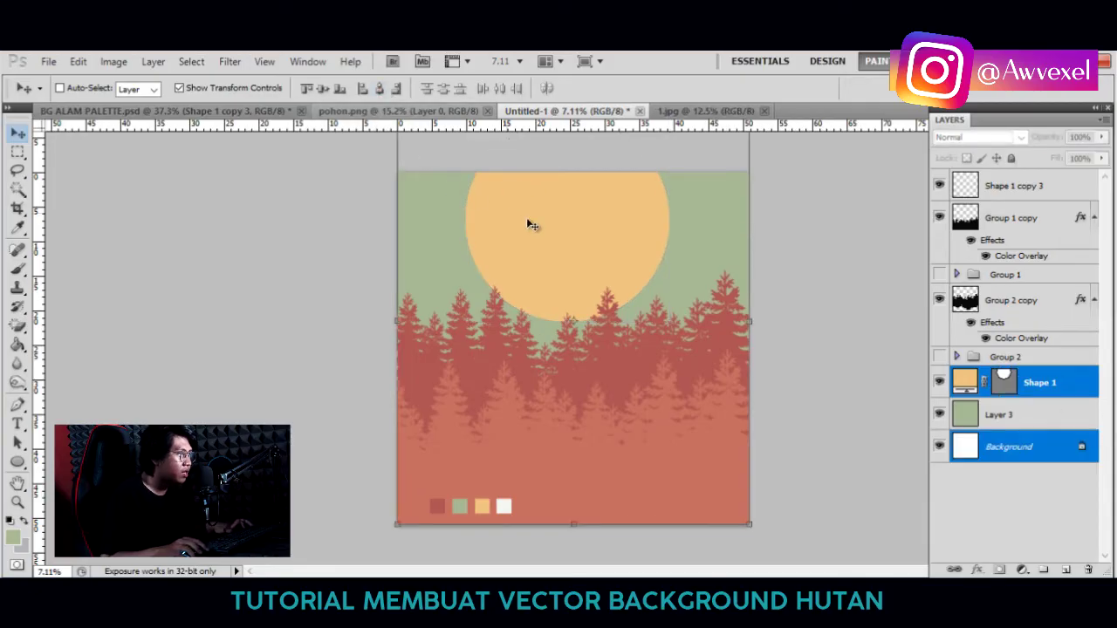
pyautogui.click(384, 90)
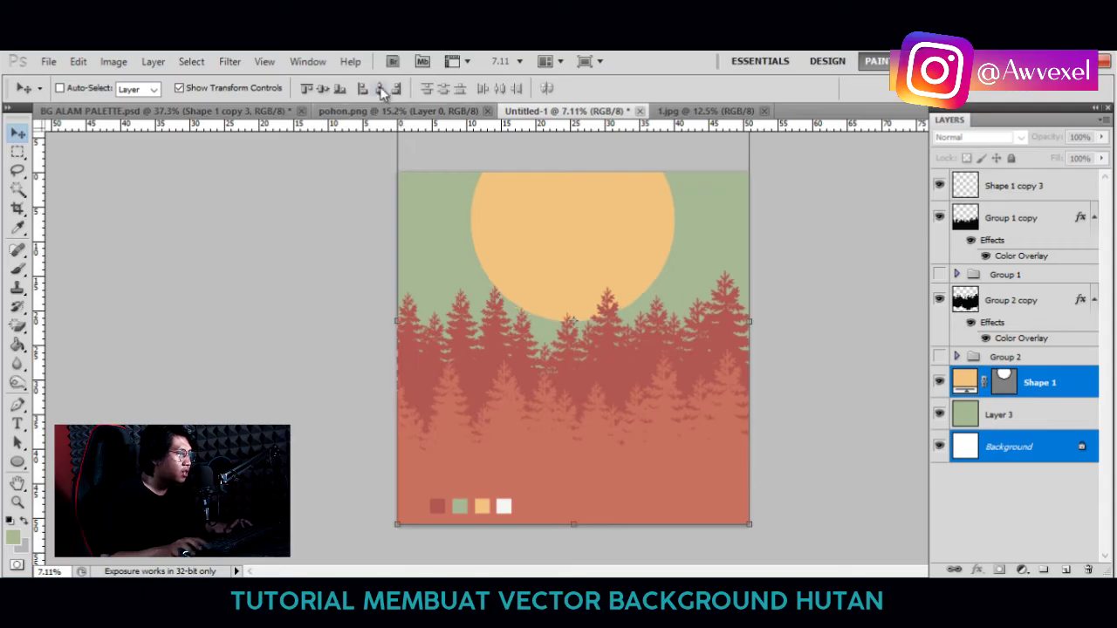
pyautogui.click(300, 306)
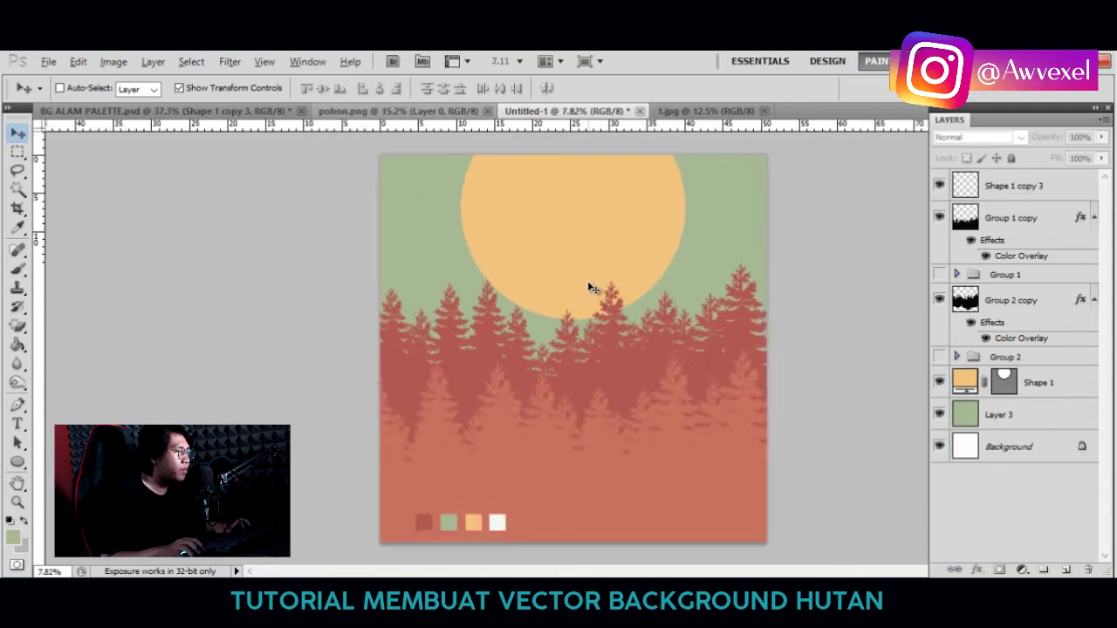
pyautogui.scroll(2, 591, 288)
pyautogui.scroll(-2, 572, 274)
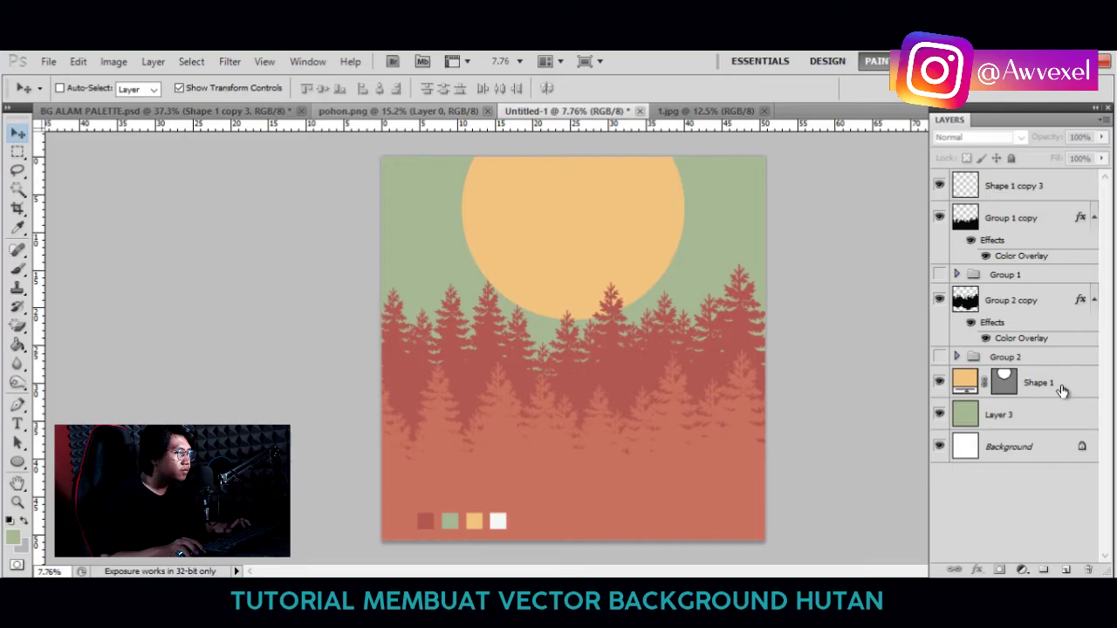
pyautogui.click(1062, 390)
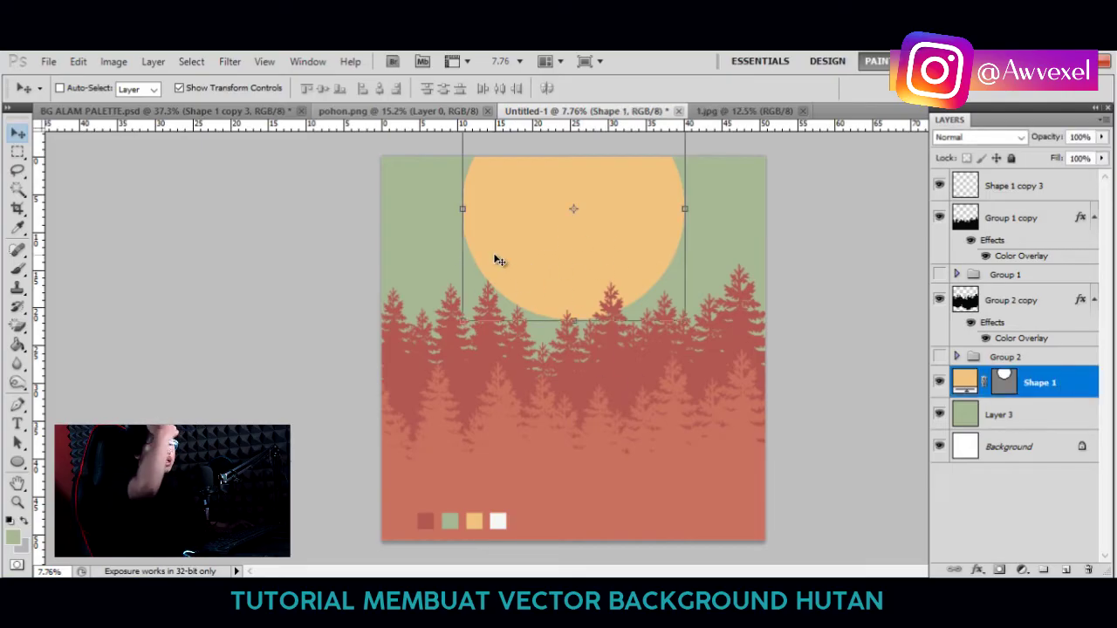
# Add a layer mask to the sun and set a 0%-hardness round brush to 2500 px.
pyautogui.click(999, 570)
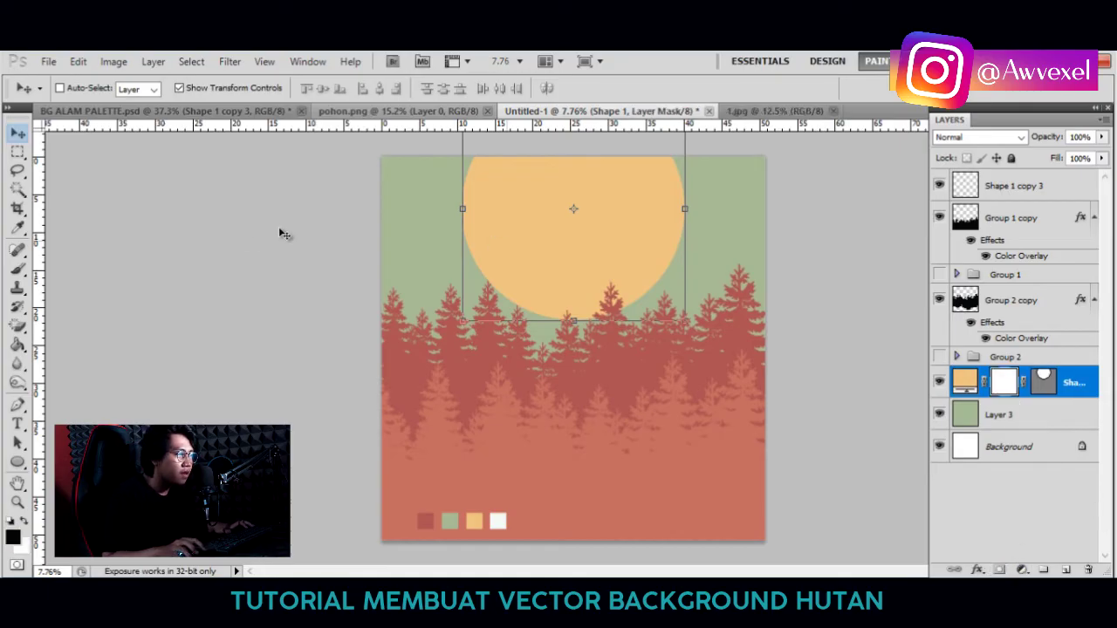
pyautogui.click(17, 269)
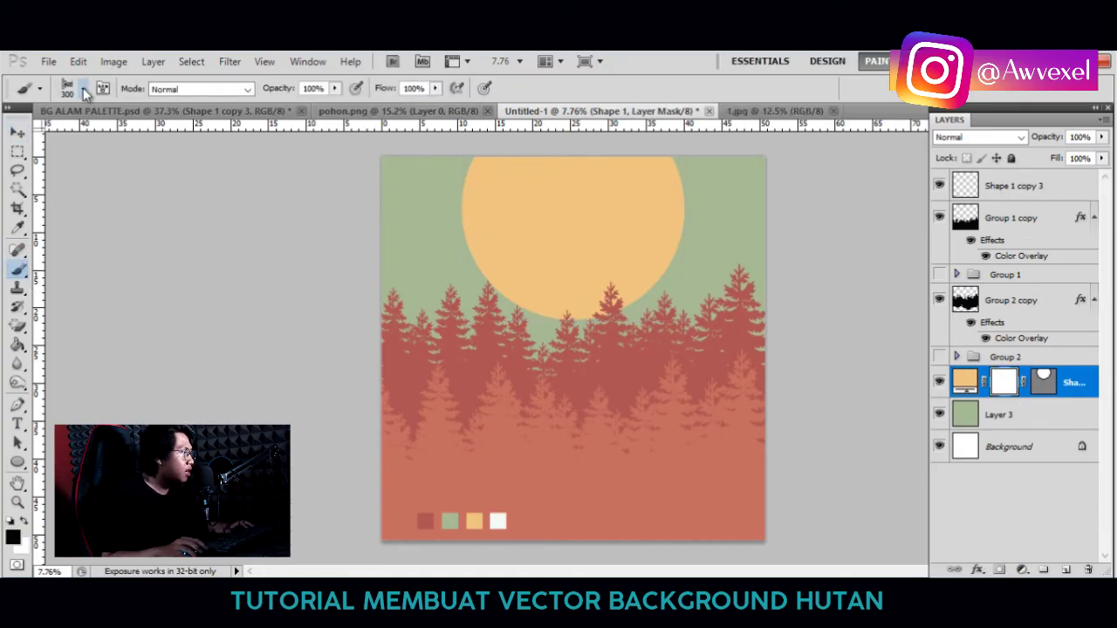
pyautogui.click(84, 91)
pyautogui.click(141, 202)
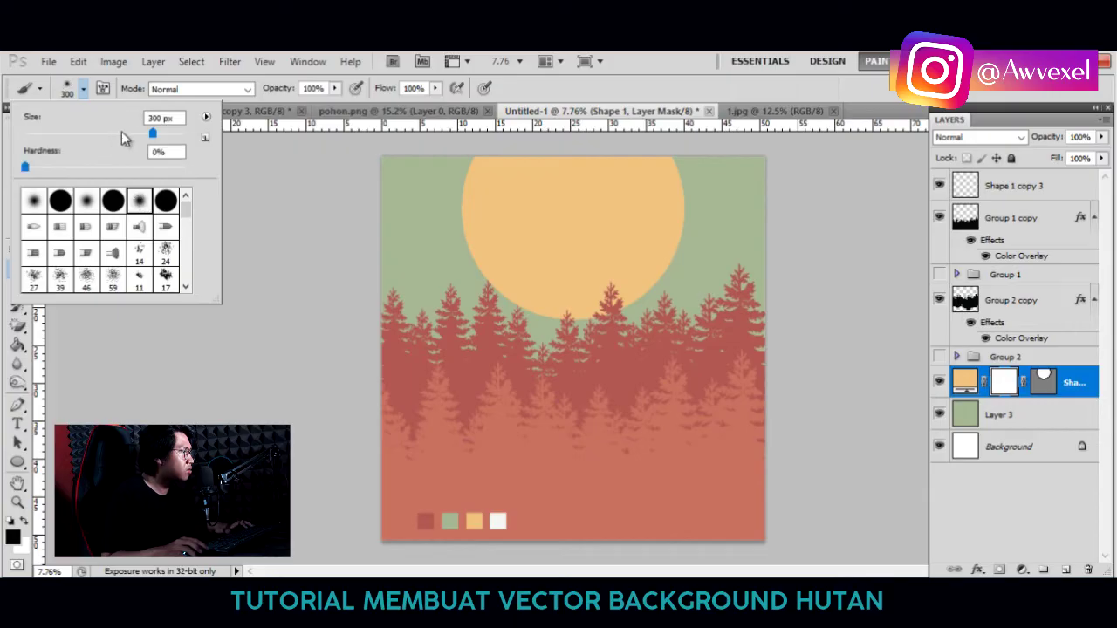
pyautogui.moveTo(154, 133); pyautogui.dragTo(174, 134)
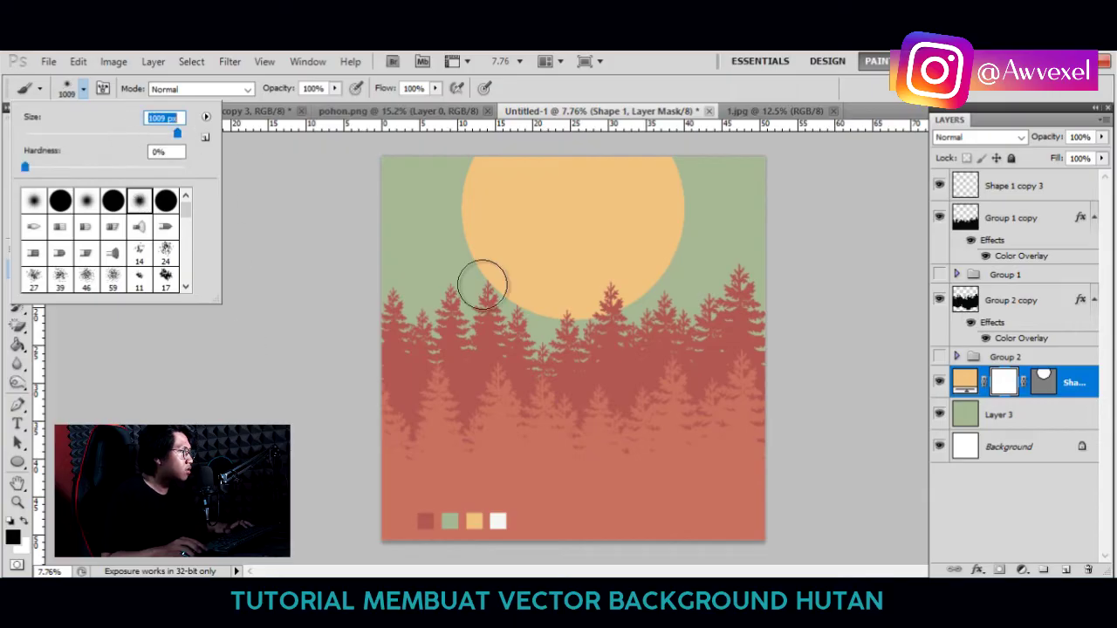
pyautogui.click(307, 367)
pyautogui.press(']')
pyautogui.press(']')
pyautogui.press(']')
pyautogui.press(']')
pyautogui.press(']')
pyautogui.press(']')
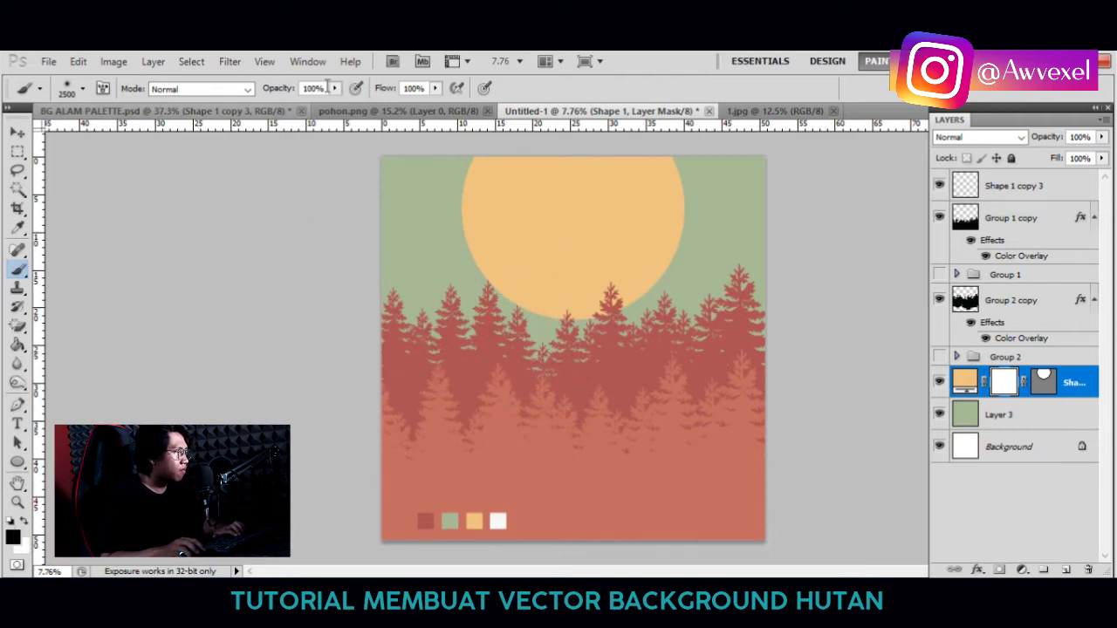
# Paint black across the sun's lower half, switching to 67% opacity.
pyautogui.moveTo(478, 291)
pyautogui.mouseDown()
pyautogui.moveTo(573, 323)
pyautogui.moveTo(689, 331)
pyautogui.mouseUp()
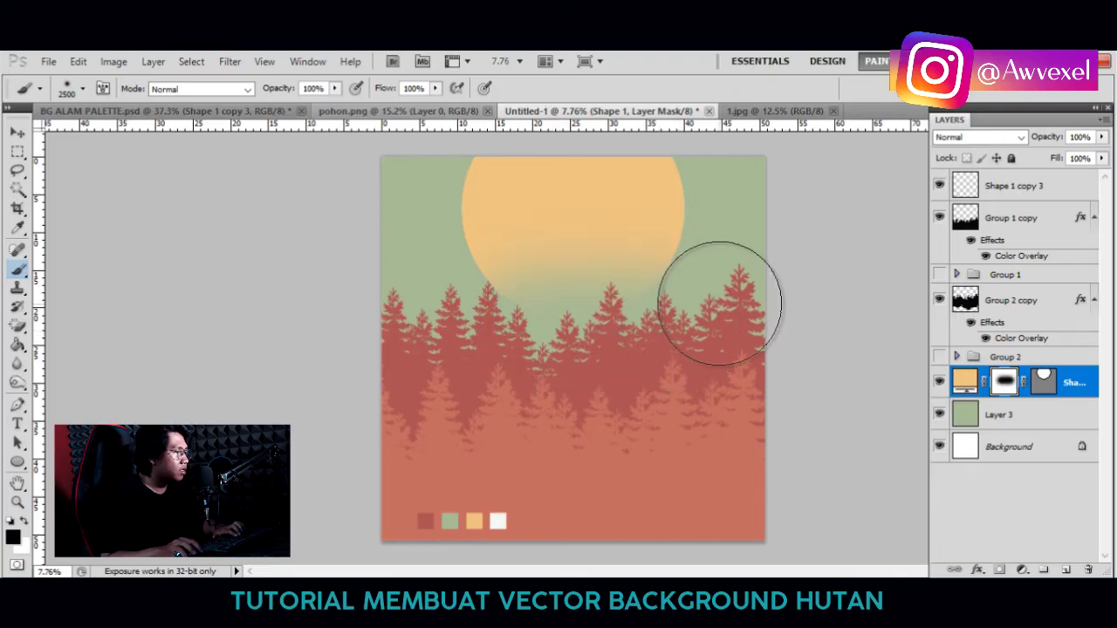
pyautogui.press('6')
pyautogui.press('7')
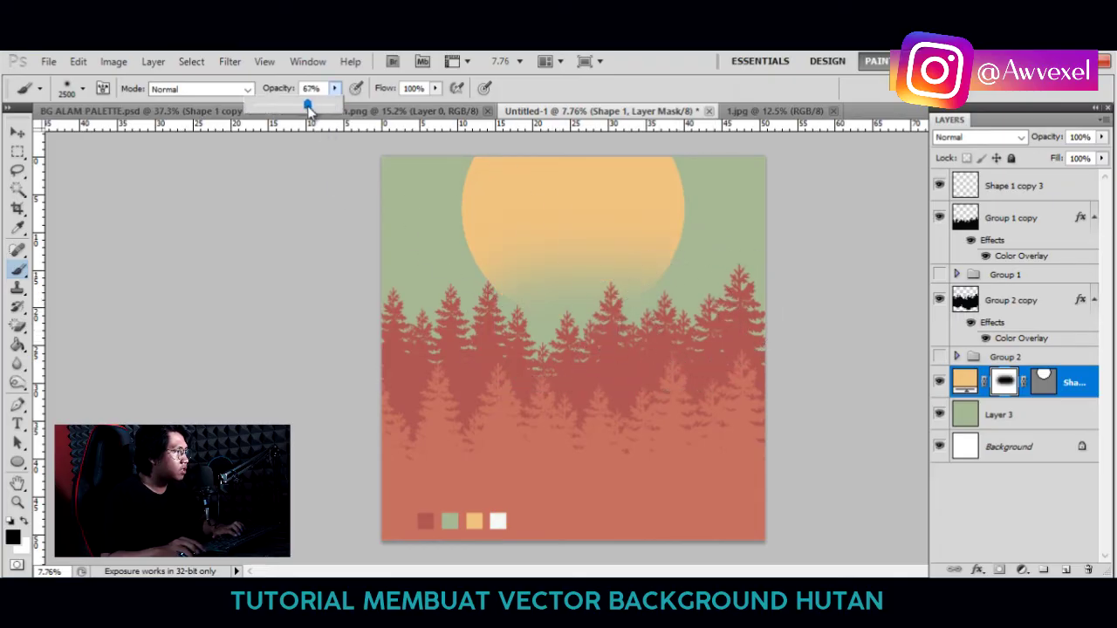
pyautogui.moveTo(600, 301)
pyautogui.mouseDown()
pyautogui.moveTo(461, 262)
pyautogui.moveTo(437, 294)
pyautogui.moveTo(536, 257)
pyautogui.moveTo(671, 388)
pyautogui.mouseUp()
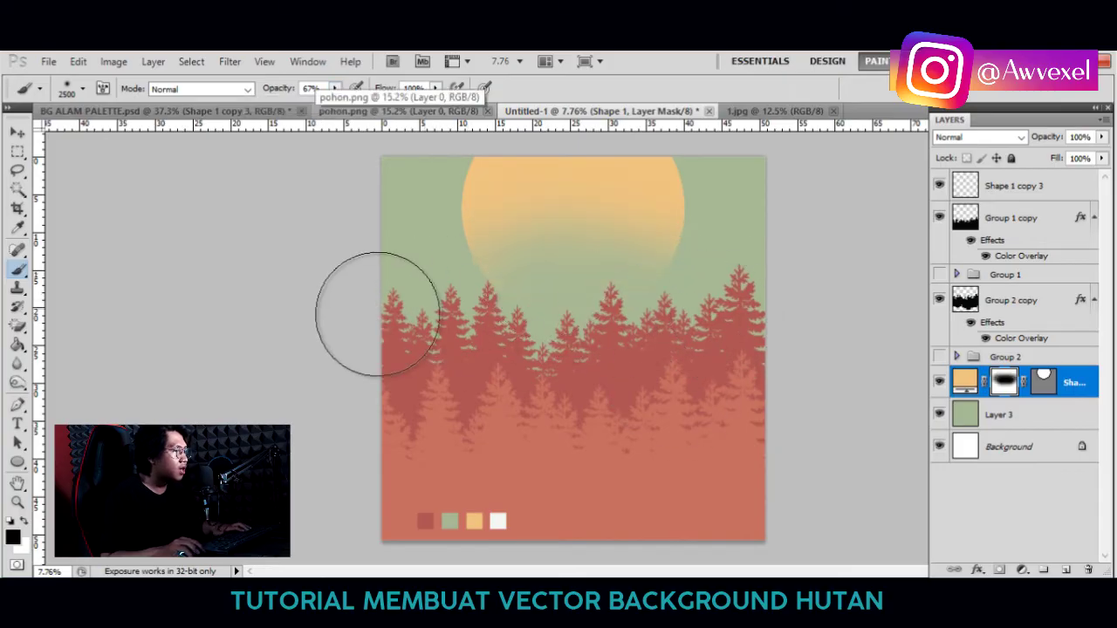
# Check the sun fade against 1.jpg, then select the Shape 1 copy 3 layer.
pyautogui.click(752, 111)
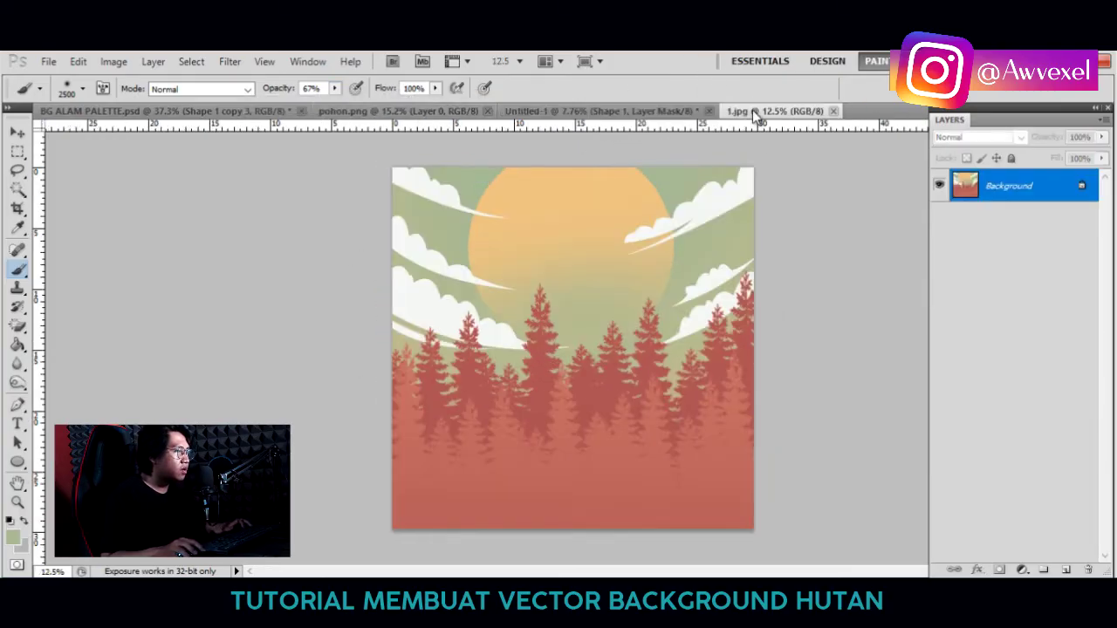
pyautogui.click(567, 111)
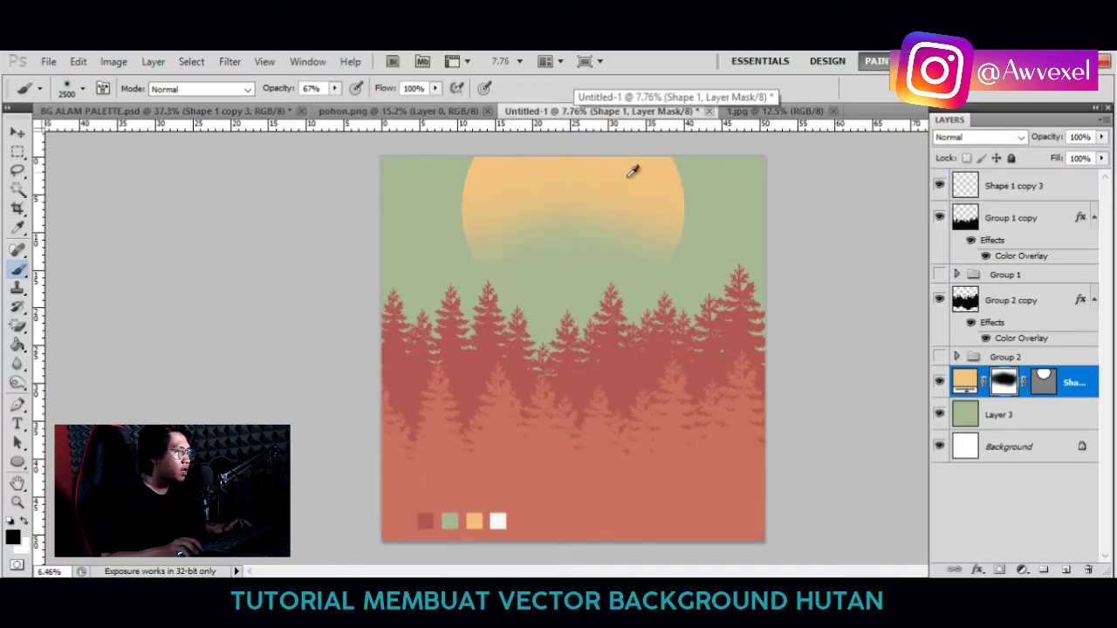
pyautogui.scroll(-1, 631, 172)
pyautogui.click(749, 115)
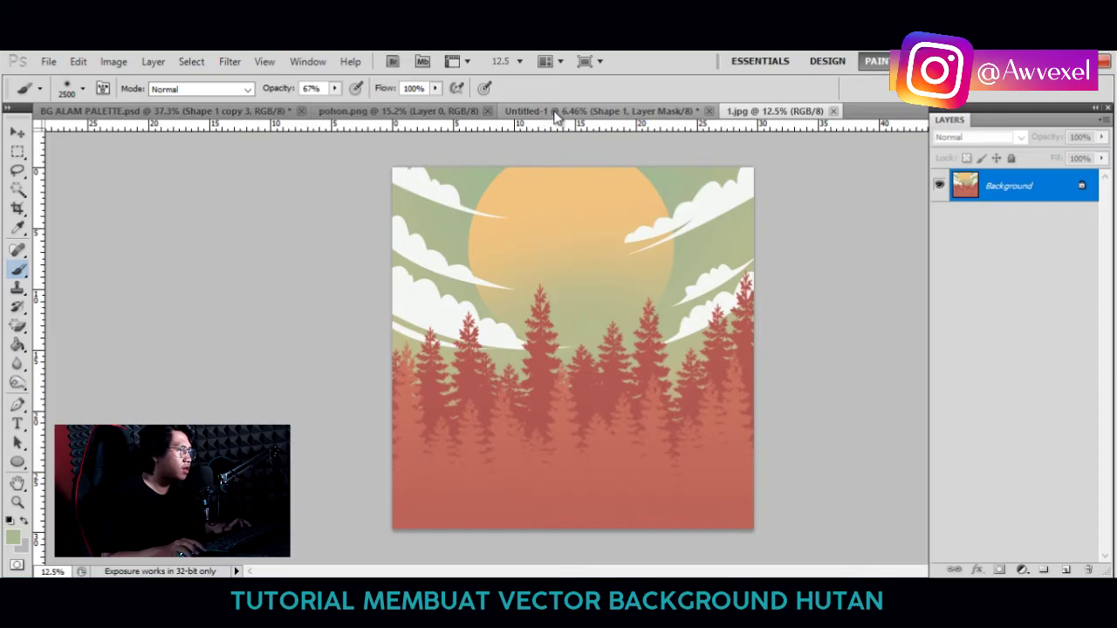
pyautogui.click(555, 114)
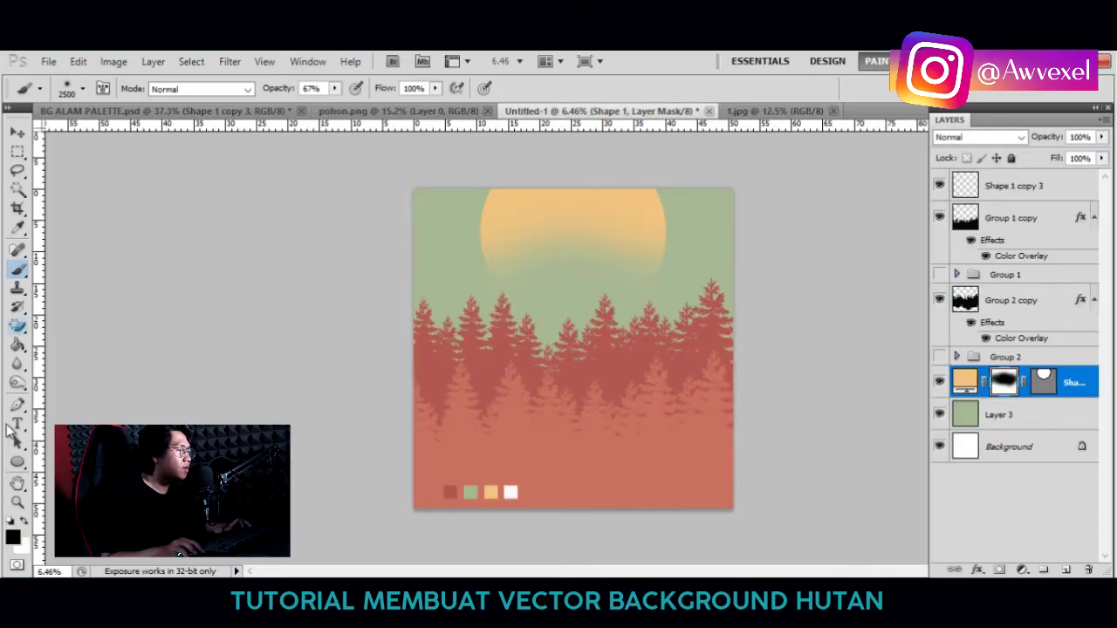
pyautogui.click(1015, 224)
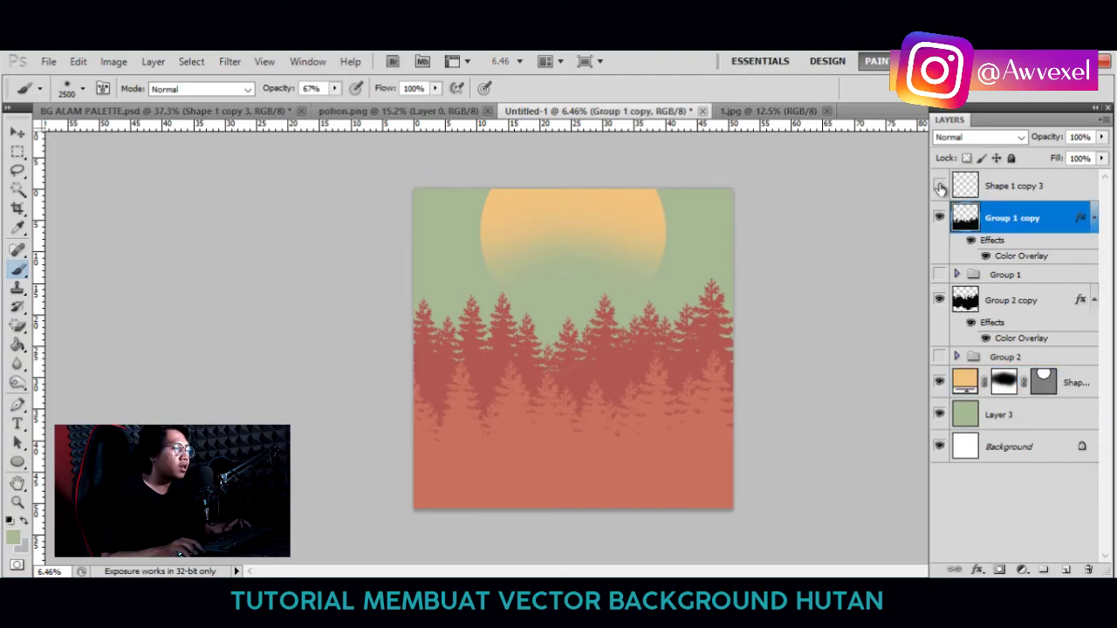
pyautogui.click(1011, 199)
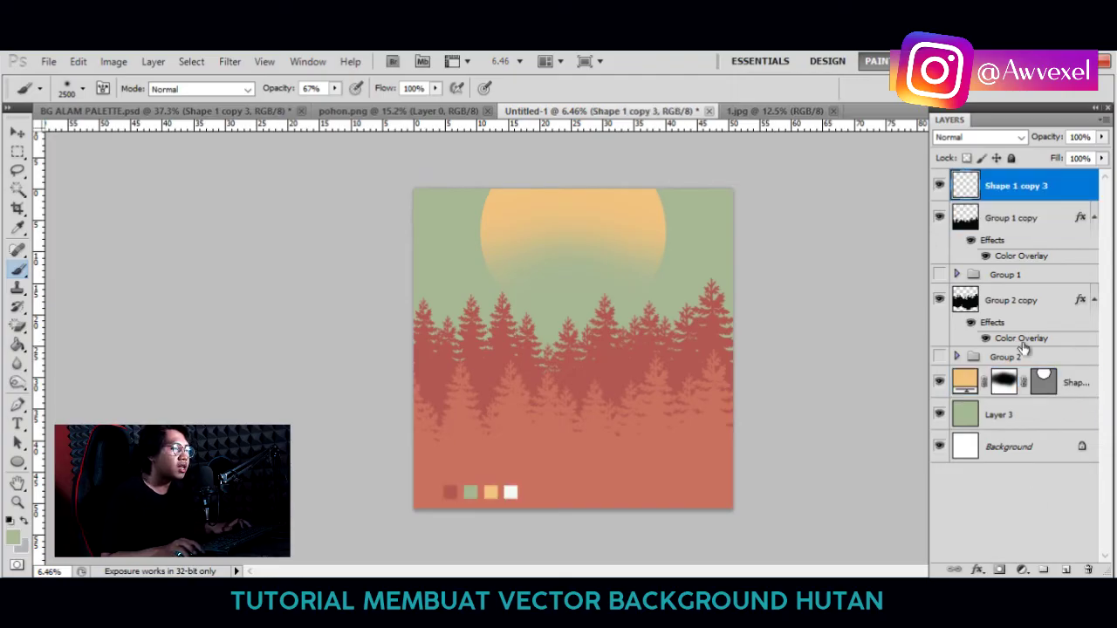
# Add a new top layer and set the foreground colour to near-white f6f8f5.
pyautogui.click(1066, 570)
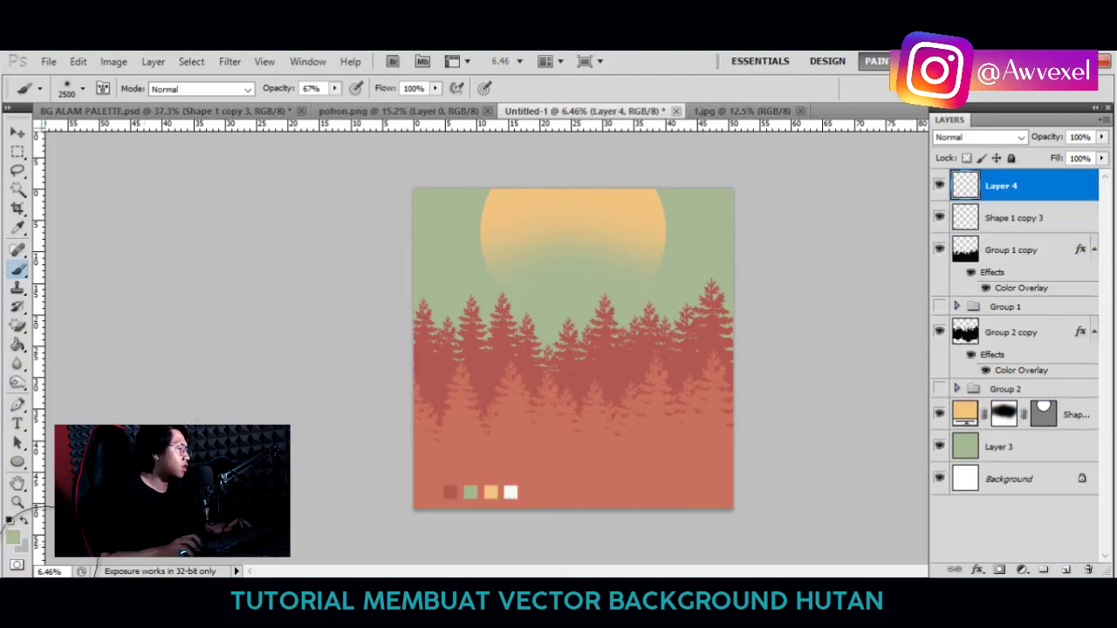
pyautogui.click(13, 536)
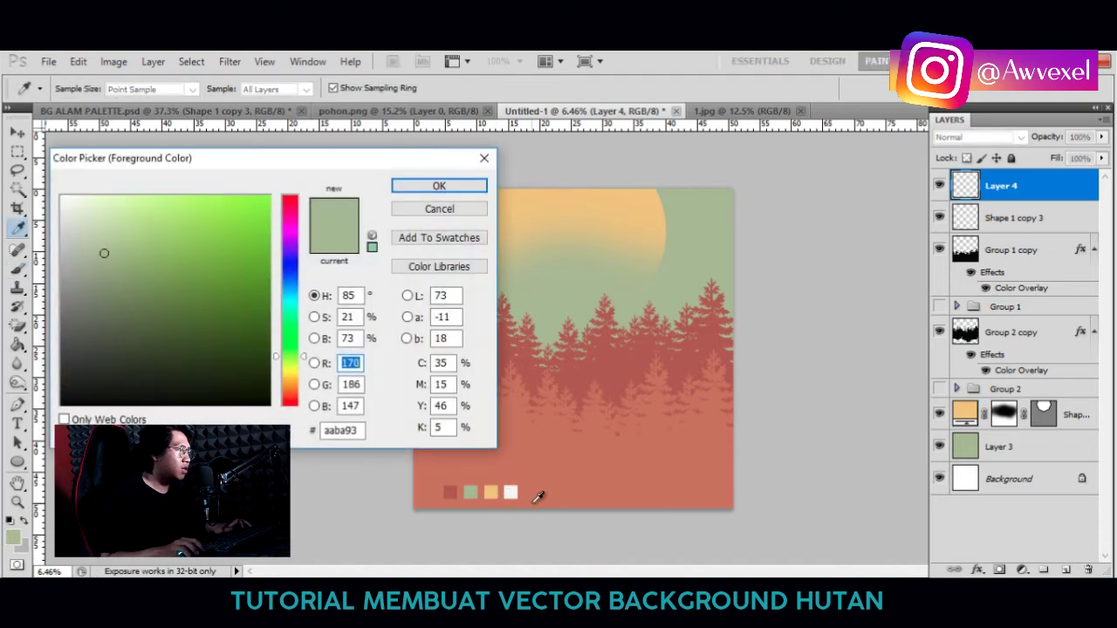
pyautogui.click(512, 491)
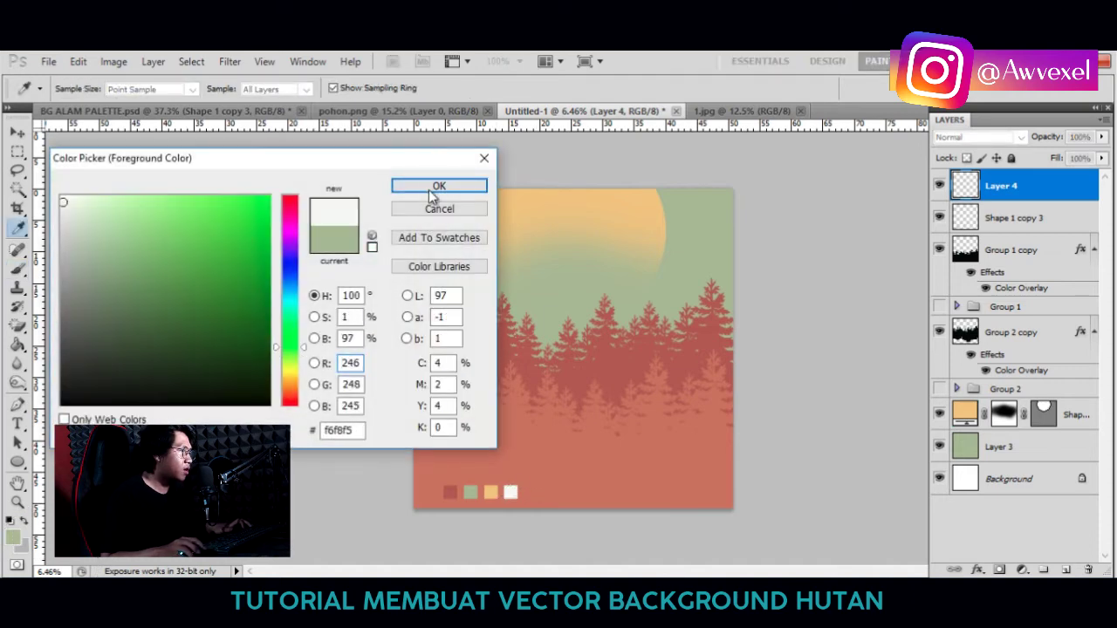
pyautogui.click(431, 192)
pyautogui.press('b')
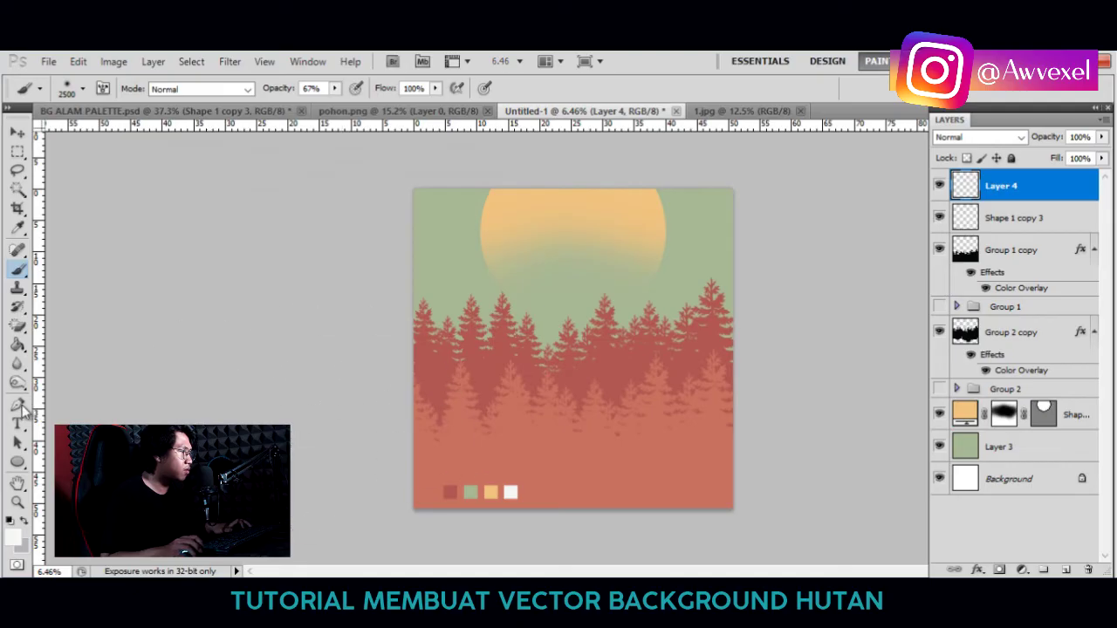
# Select the Pen tool, study the clouds in 1.jpg, and select the sun layer.
pyautogui.click(19, 406)
pyautogui.scroll(2, 361, 254)
pyautogui.click(738, 111)
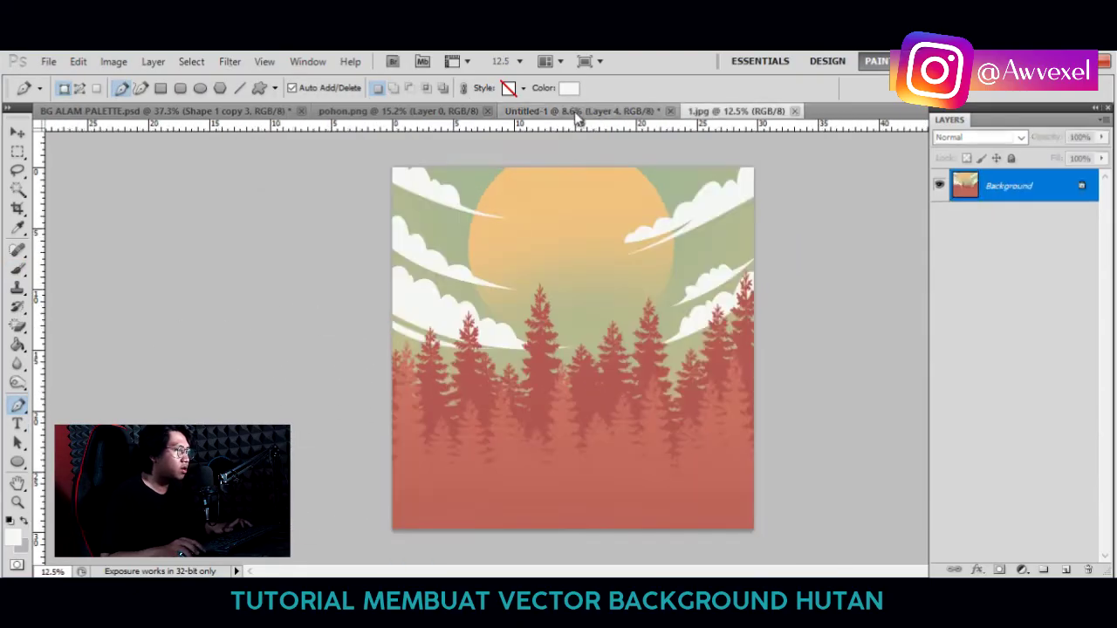
pyautogui.click(576, 111)
pyautogui.click(737, 111)
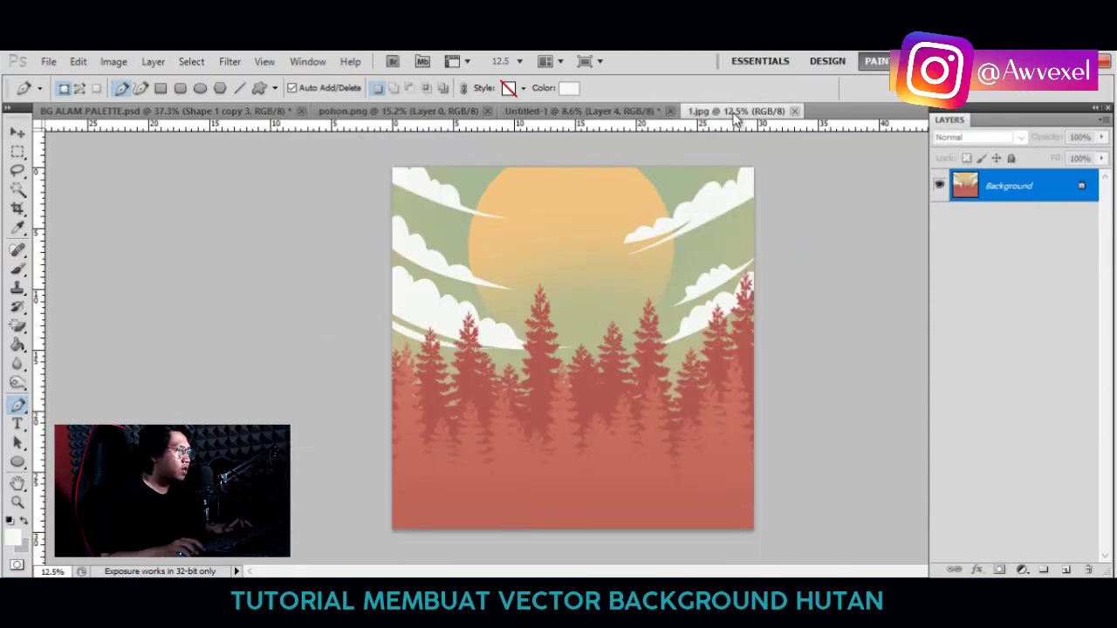
pyautogui.click(593, 111)
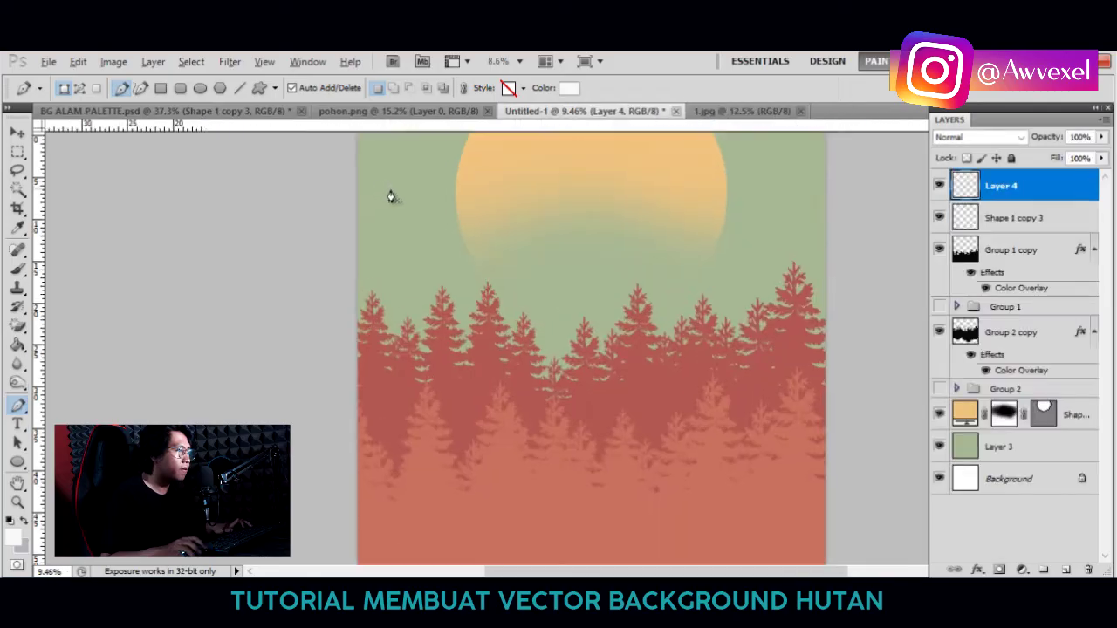
pyautogui.scroll(1, 391, 197)
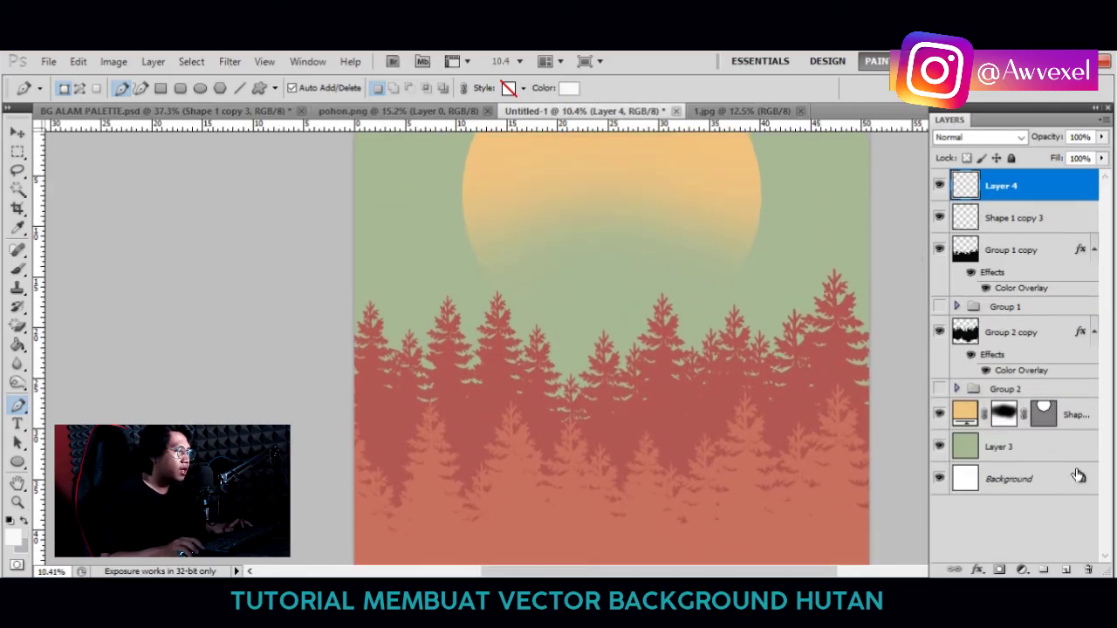
pyautogui.click(1074, 417)
# Add a new layer and draw the closed left cloud outline with a tapering tail.
pyautogui.click(1065, 570)
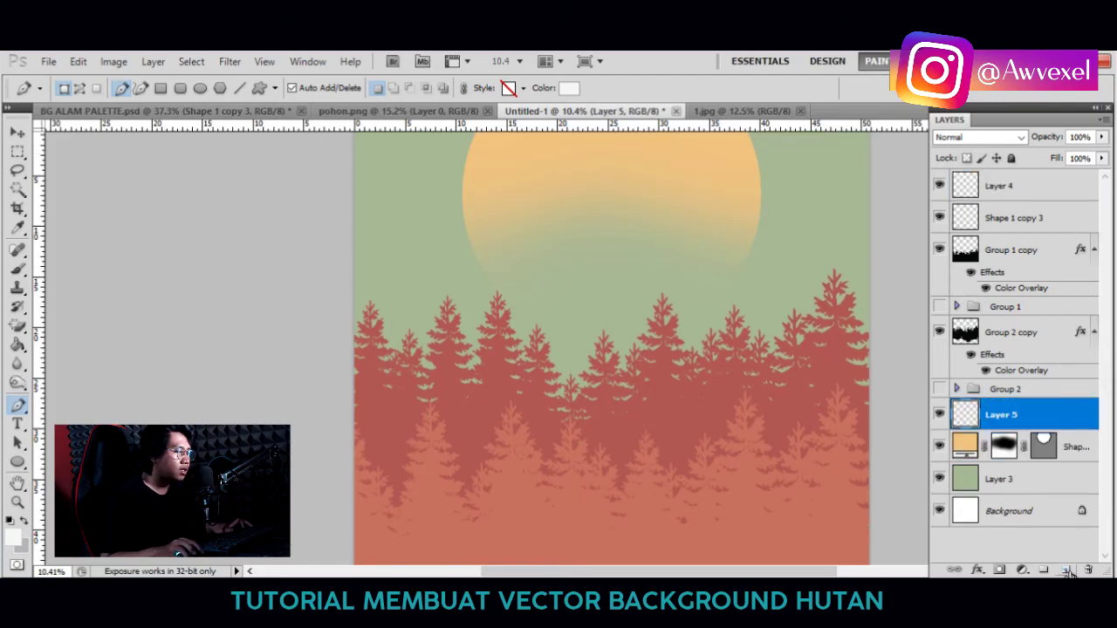
pyautogui.scroll(1, 353, 319)
pyautogui.scroll(1, 353, 314)
pyautogui.click(345, 315)
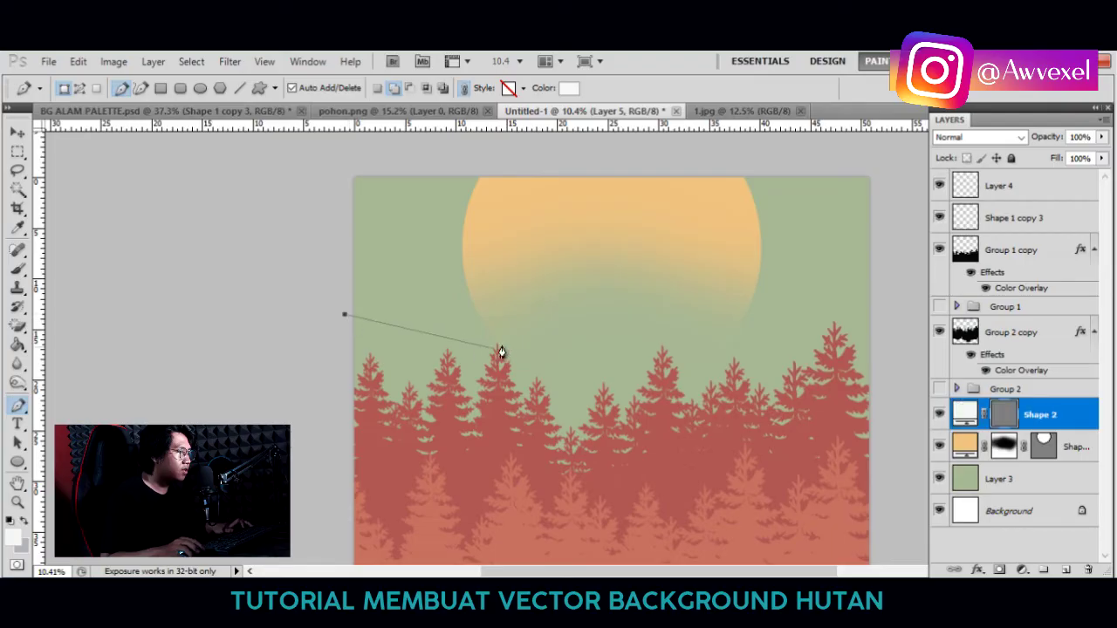
pyautogui.moveTo(538, 374); pyautogui.dragTo(623, 376)
pyautogui.moveTo(489, 362); pyautogui.dragTo(377, 300)
pyautogui.click(434, 317)
pyautogui.click(324, 283)
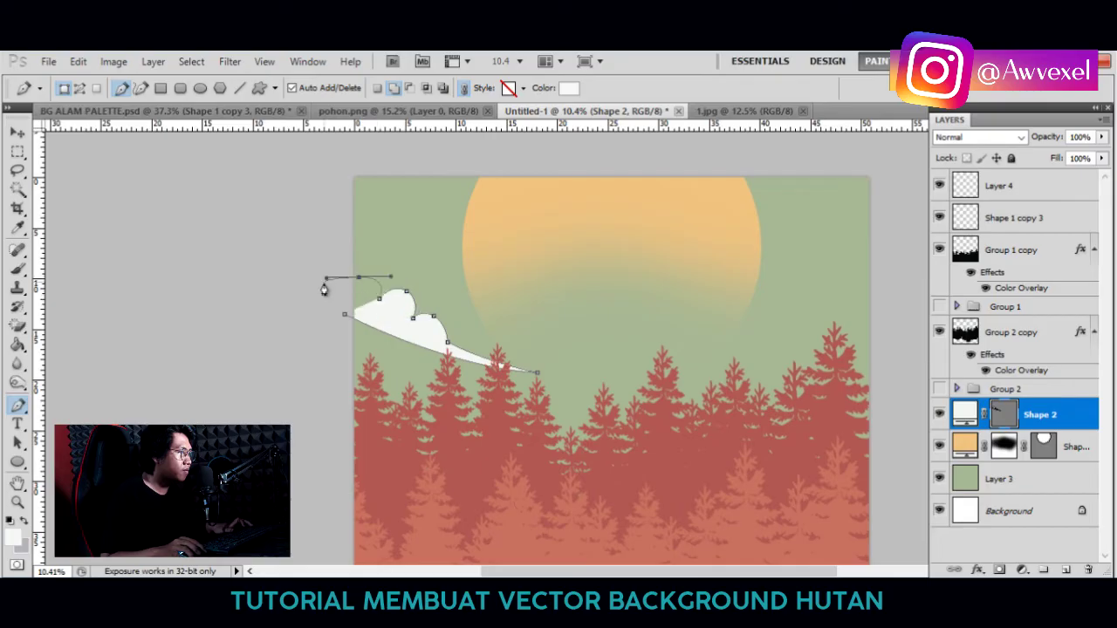
pyautogui.click(345, 314)
# Draw and close the right-hand cloud with its tail curving toward the trees.
pyautogui.moveTo(478, 219); pyautogui.dragTo(366, 226)
pyautogui.click(769, 303)
pyautogui.moveTo(624, 384); pyautogui.dragTo(533, 397)
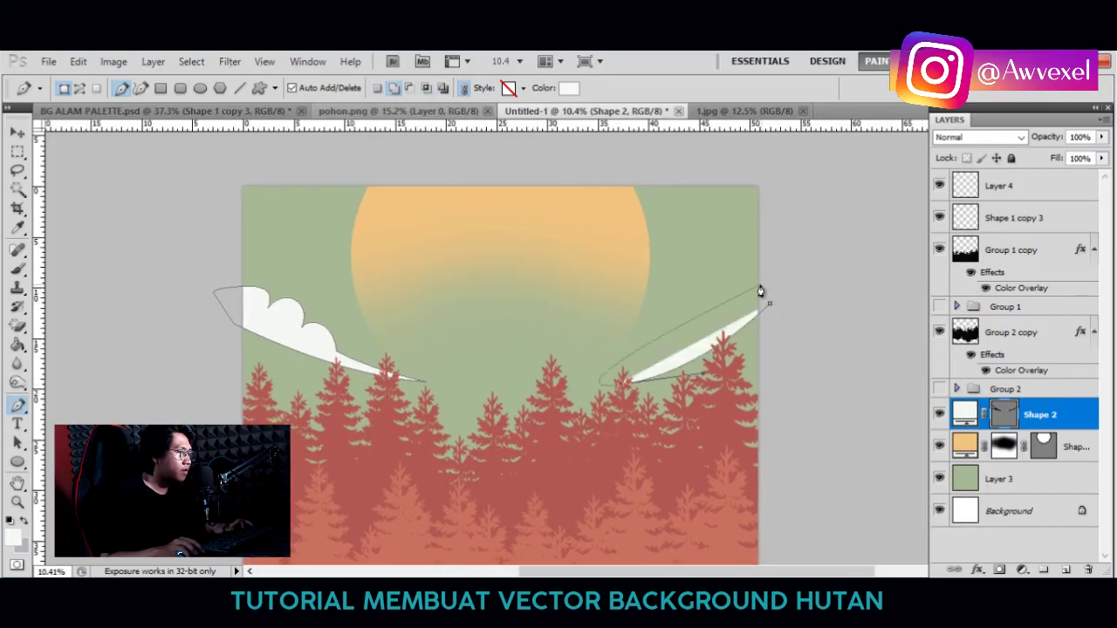
pyautogui.moveTo(770, 258); pyautogui.dragTo(841, 154)
pyautogui.hotkey('ctrl', '0')
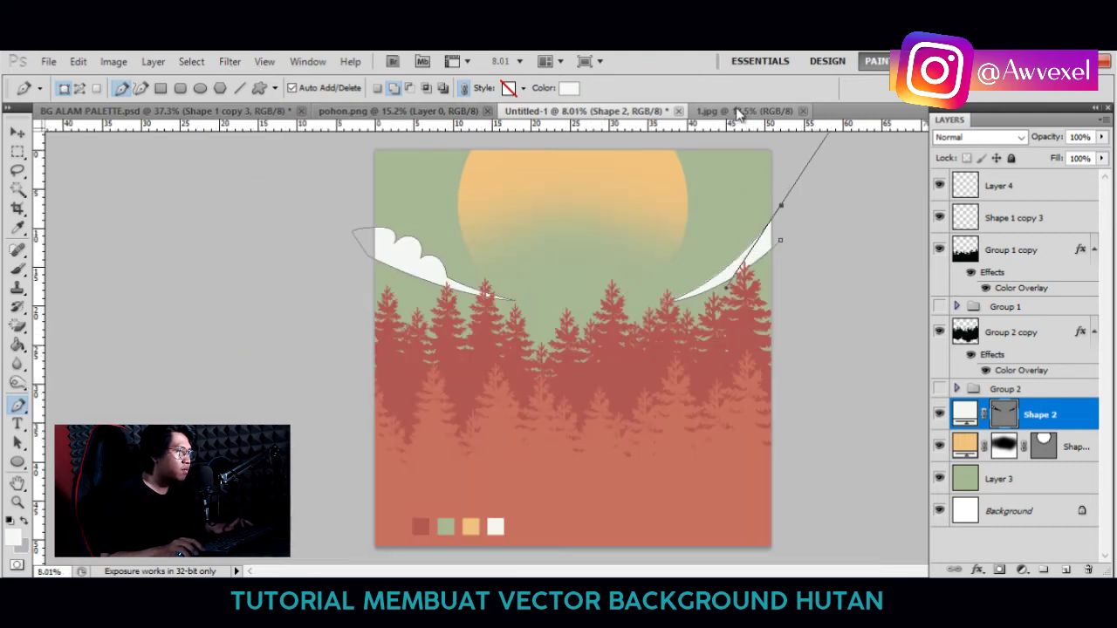
pyautogui.click(742, 111)
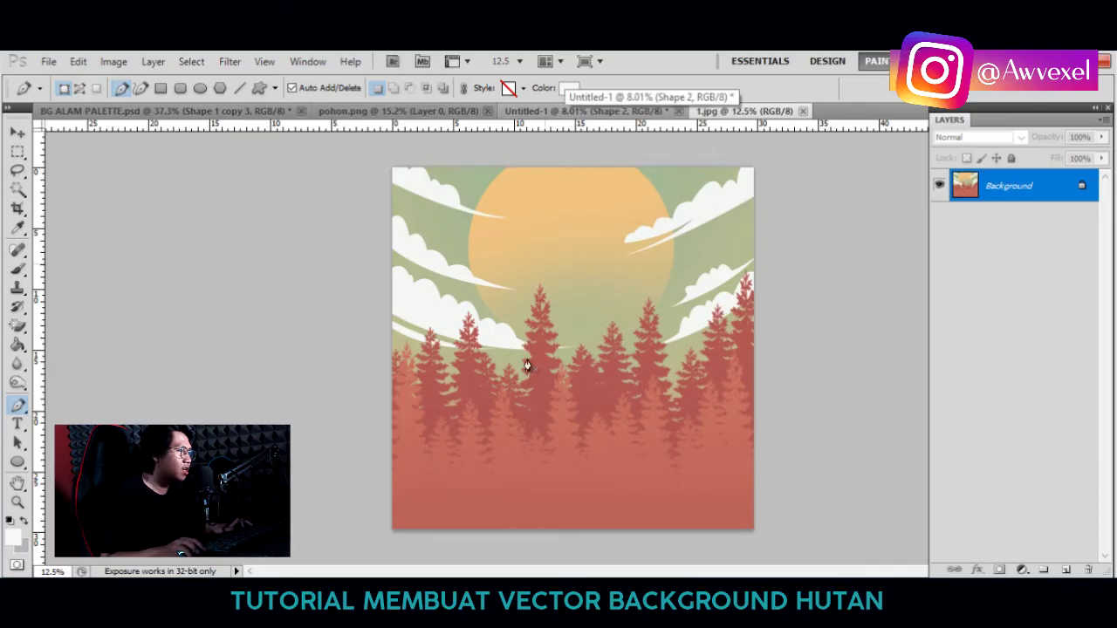
pyautogui.click(567, 111)
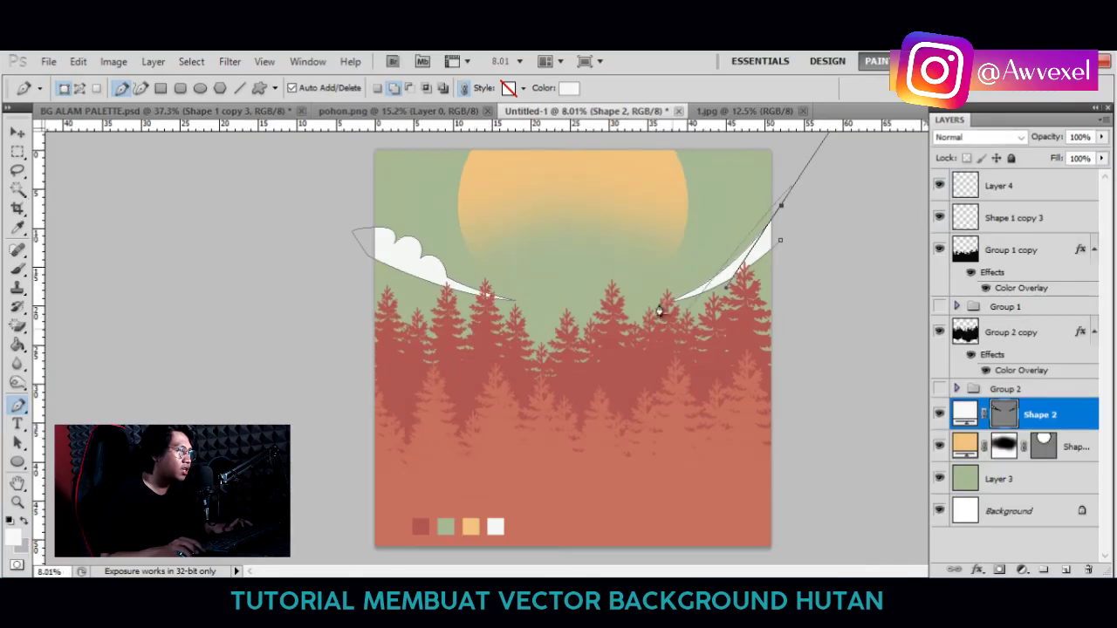
pyautogui.click(780, 240)
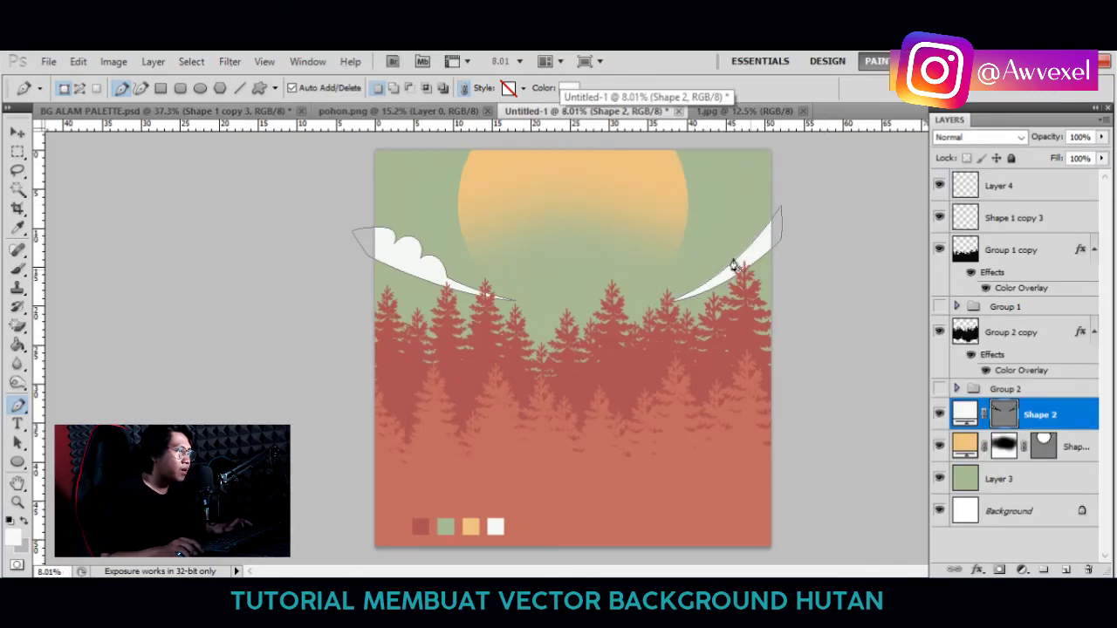
# Add a second curved swoosh along the right cloud, dipping toward the trees.
pyautogui.scroll(1, 688, 270)
pyautogui.click(794, 188)
pyautogui.moveTo(622, 318); pyautogui.dragTo(529, 344)
pyautogui.moveTo(674, 300); pyautogui.dragTo(736, 220)
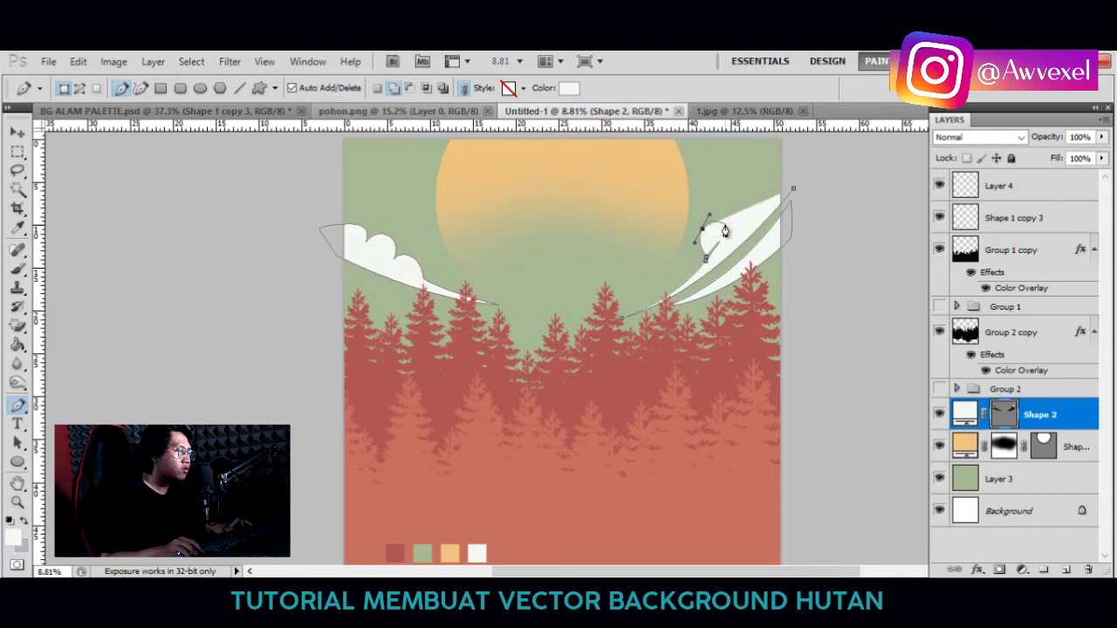
pyautogui.moveTo(707, 264)
pyautogui.mouseDown()
pyautogui.moveTo(705, 226)
pyautogui.moveTo(736, 181)
pyautogui.moveTo(752, 196)
pyautogui.moveTo(770, 166)
pyautogui.moveTo(794, 194)
pyautogui.mouseUp()
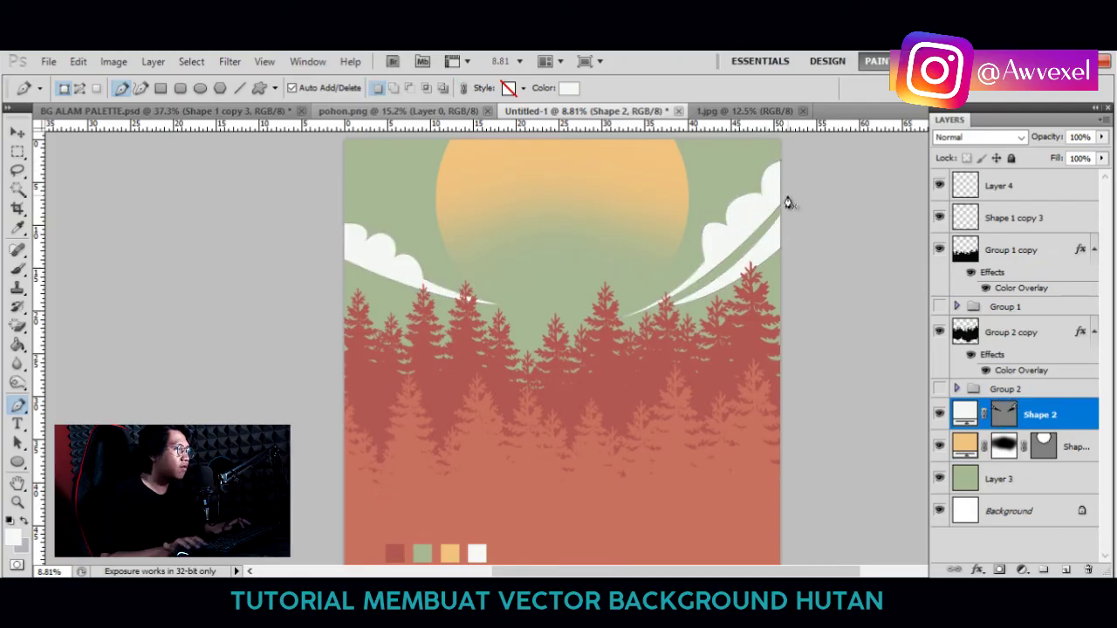
pyautogui.hotkey('ctrl', 'o')
# Select and deselect the NATURE folder thumbnails, previewing image 3.
pyautogui.moveTo(479, 239); pyautogui.dragTo(754, 195)
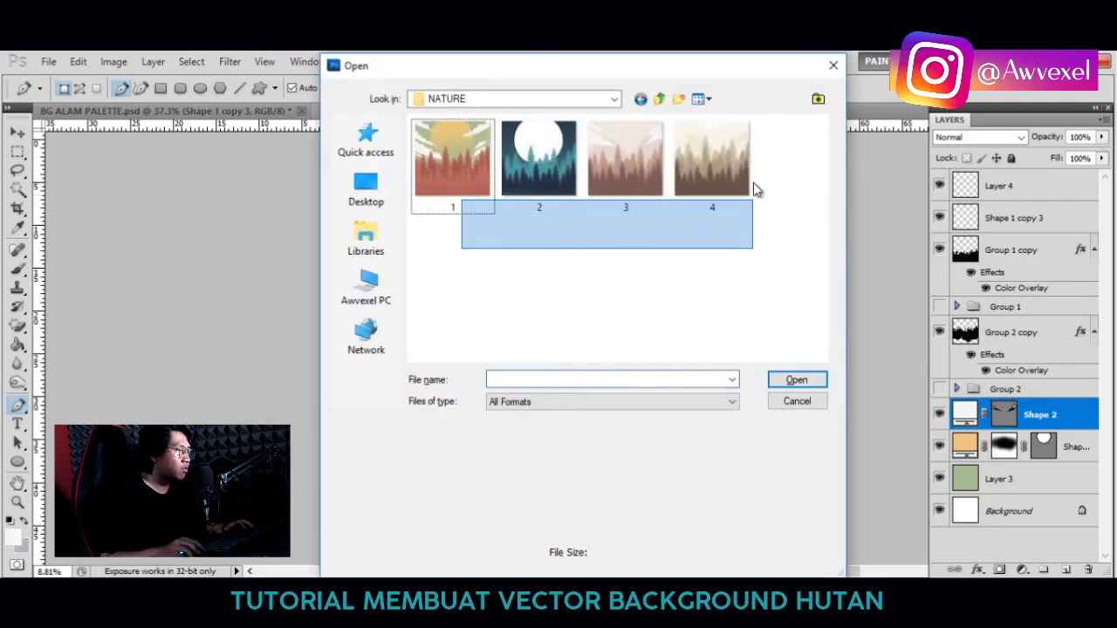
pyautogui.click(687, 300)
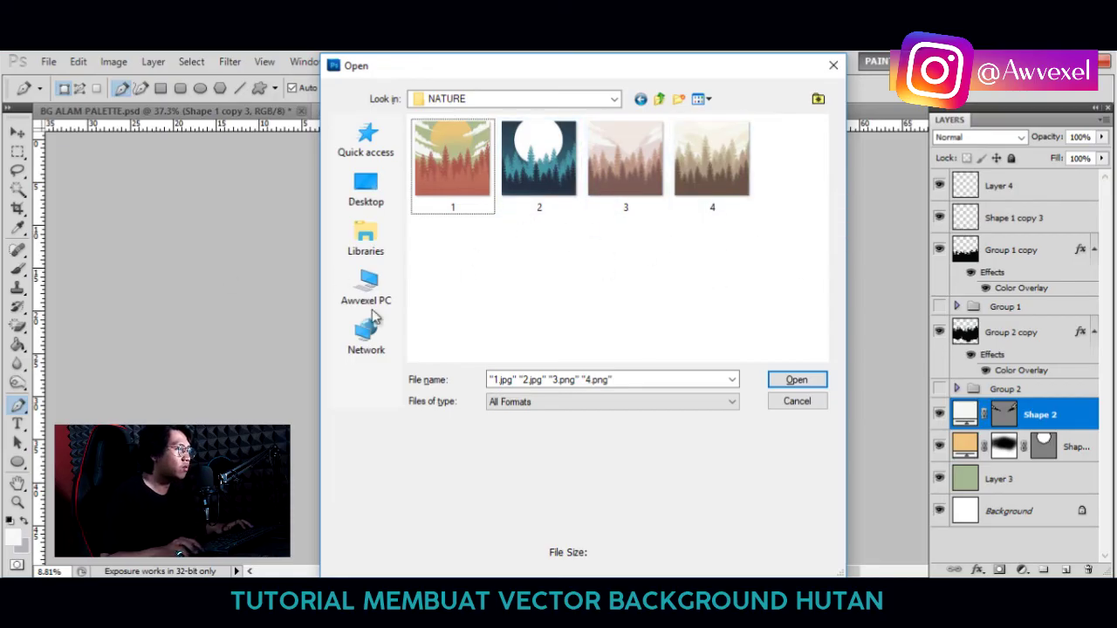
pyautogui.moveTo(534, 275); pyautogui.dragTo(753, 184)
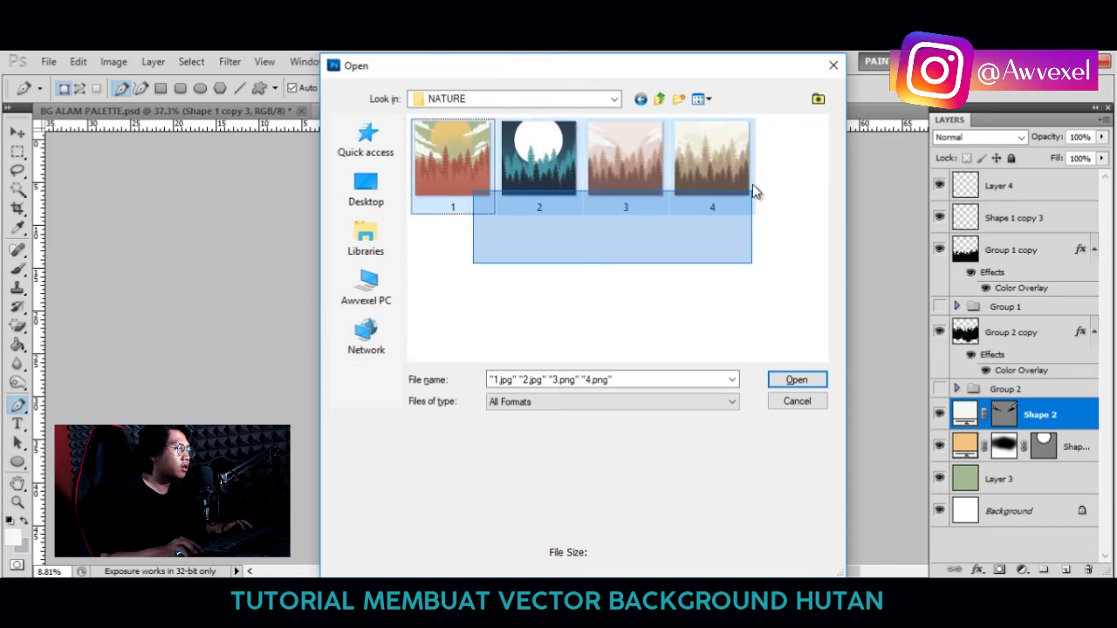
pyautogui.click(689, 312)
pyautogui.click(648, 189)
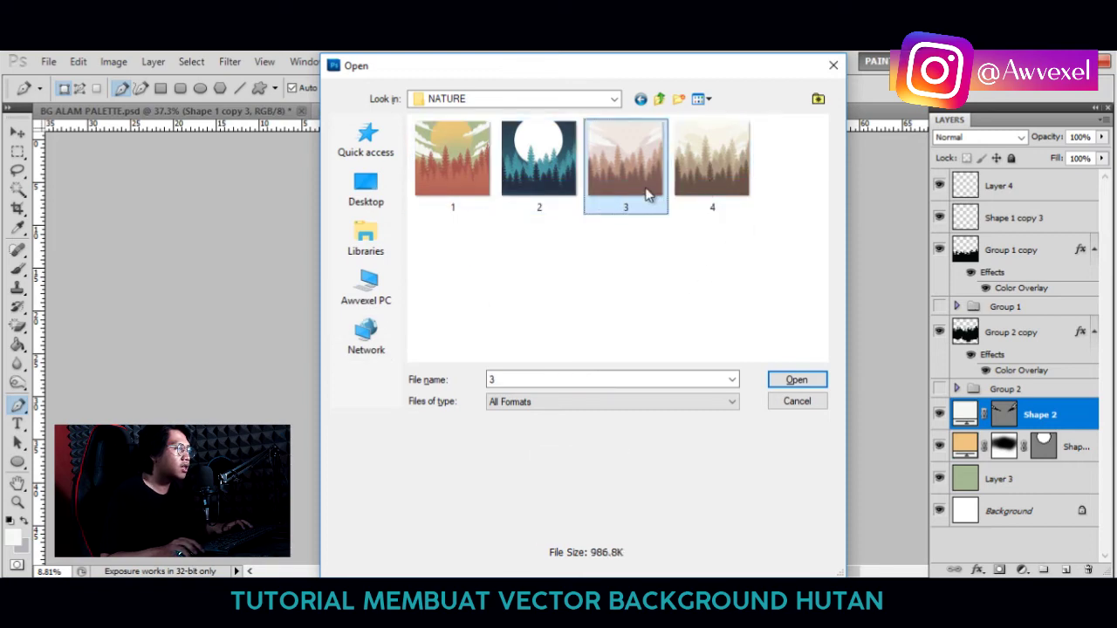
pyautogui.click(544, 179)
# Preview reference images 2, 4, 3 and 1, then close without opening anything.
pyautogui.press('Left')
pyautogui.click(554, 192)
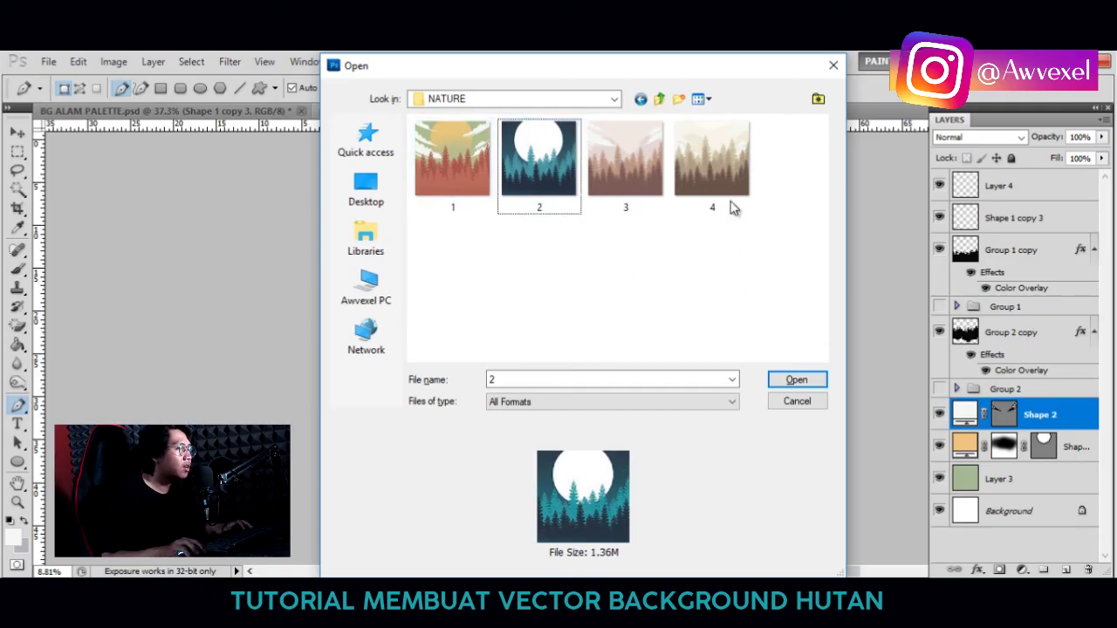
pyautogui.click(729, 194)
pyautogui.click(640, 170)
pyautogui.click(545, 172)
pyautogui.click(460, 172)
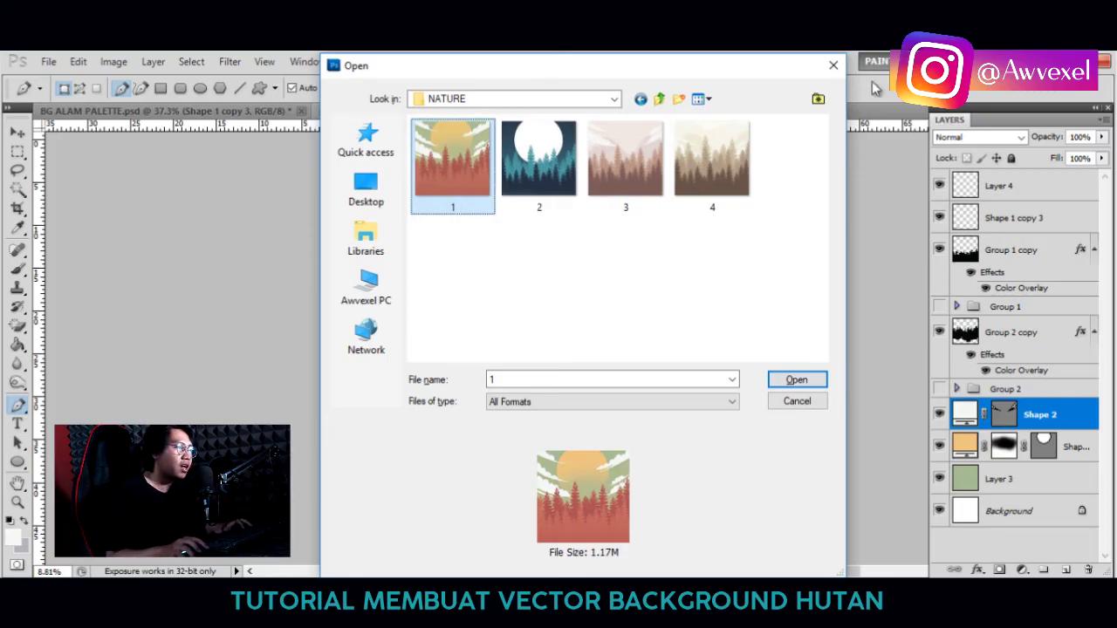
pyautogui.click(833, 70)
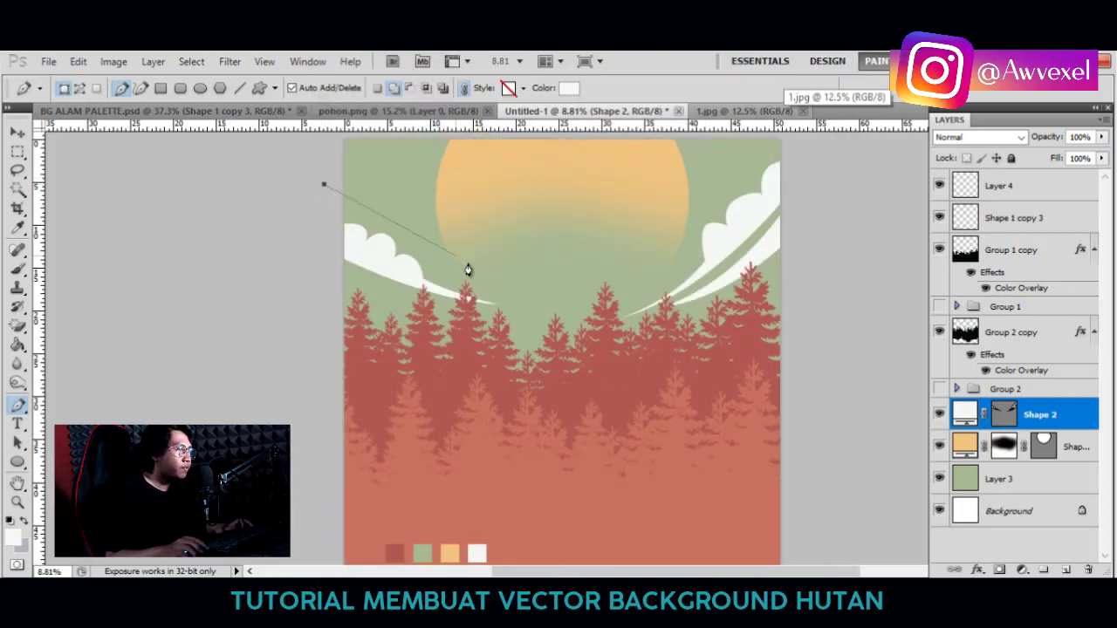
# Pen-draw a thin curved swoosh above the left cloud, bending toward the top-left corner.
pyautogui.moveTo(489, 256); pyautogui.dragTo(538, 258)
pyautogui.moveTo(329, 160); pyautogui.dragTo(294, 252)
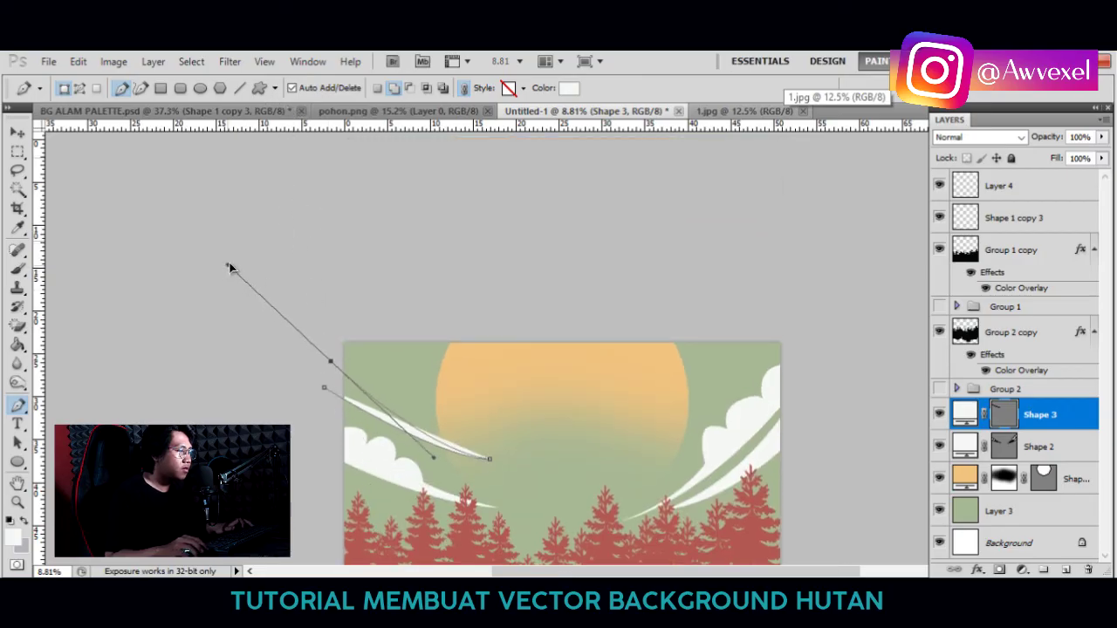
pyautogui.scroll(-2, 479, 357)
pyautogui.scroll(-2, 552, 357)
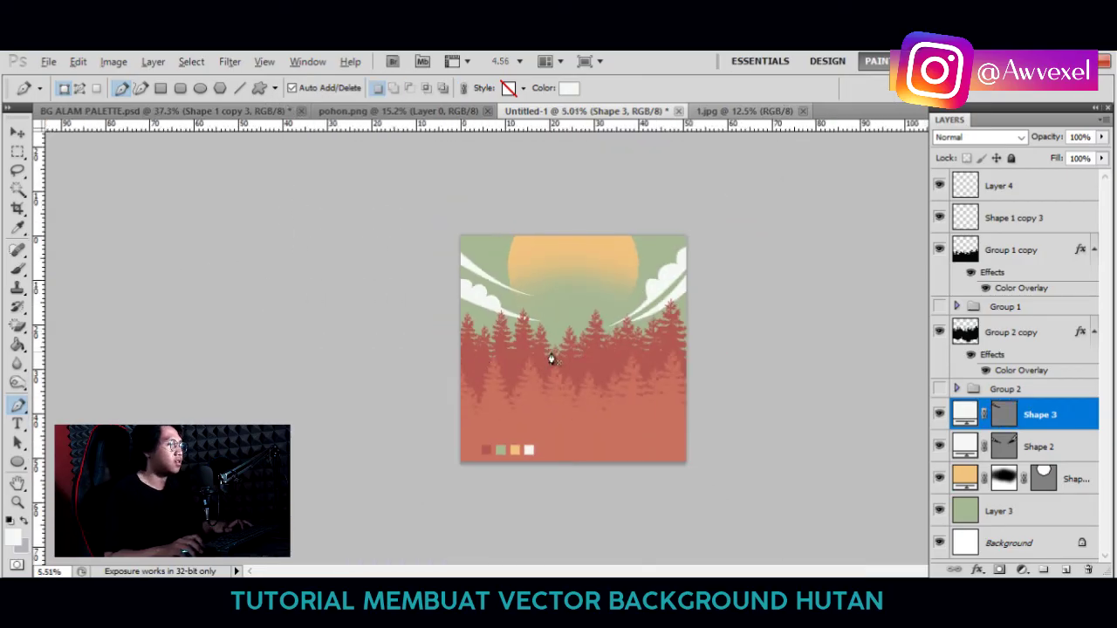
pyautogui.scroll(3, 456, 226)
# Start a cloud shape in the top-left corner and compare it with reference image 1.jpg.
pyautogui.moveTo(395, 199); pyautogui.dragTo(415, 208)
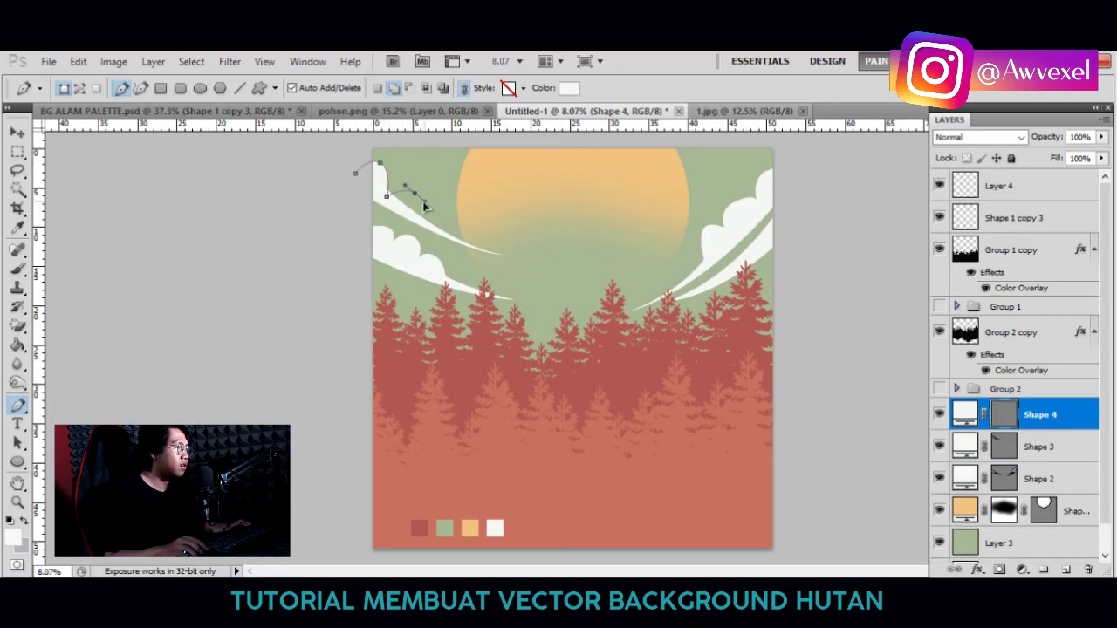
pyautogui.click(740, 112)
pyautogui.hotkey('ctrl', 'shift', 'Tab')
pyautogui.scroll(1, 396, 199)
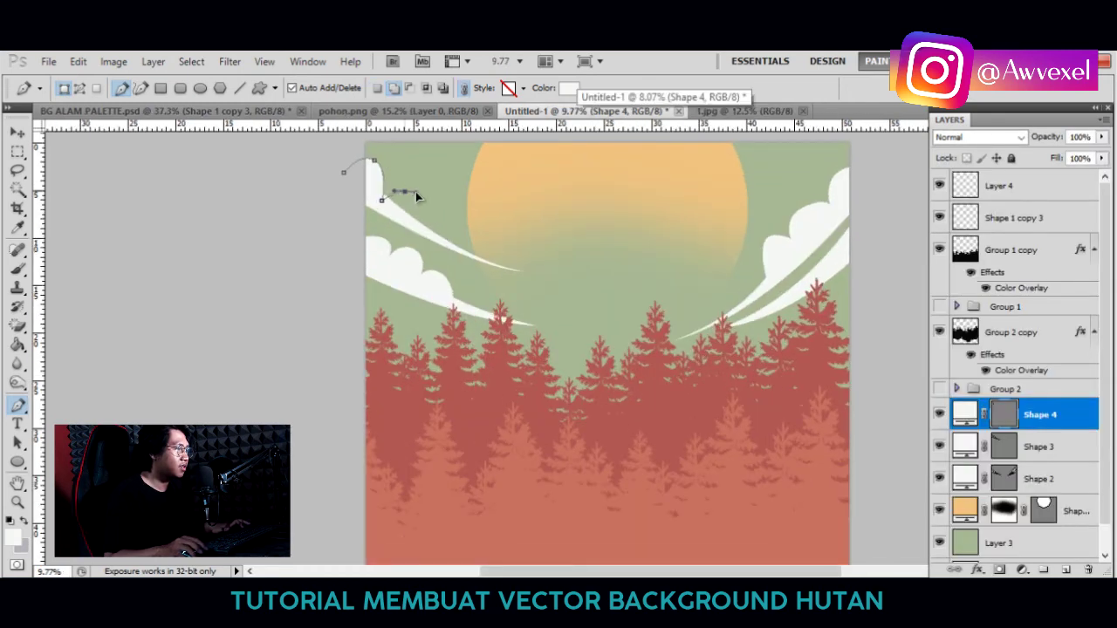
pyautogui.scroll(-1, 354, 202)
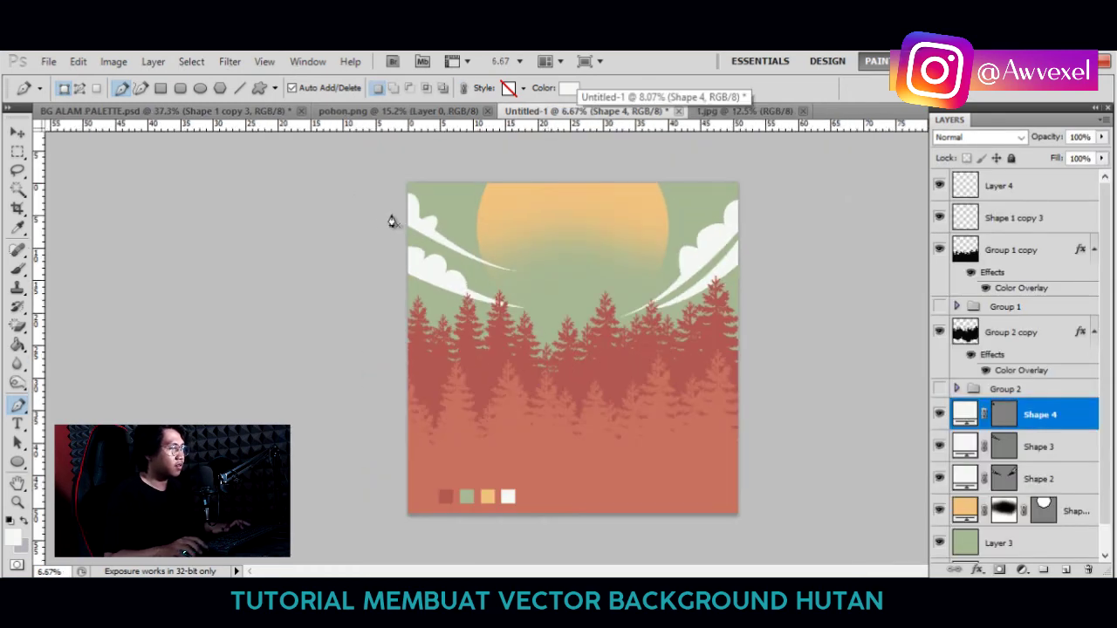
pyautogui.scroll(1, 384, 218)
# Undo the stray top-left shape and redraw its outline, undoing a misplaced point.
pyautogui.hotkey('ctrl', 'z')
pyautogui.moveTo(407, 179); pyautogui.dragTo(418, 195)
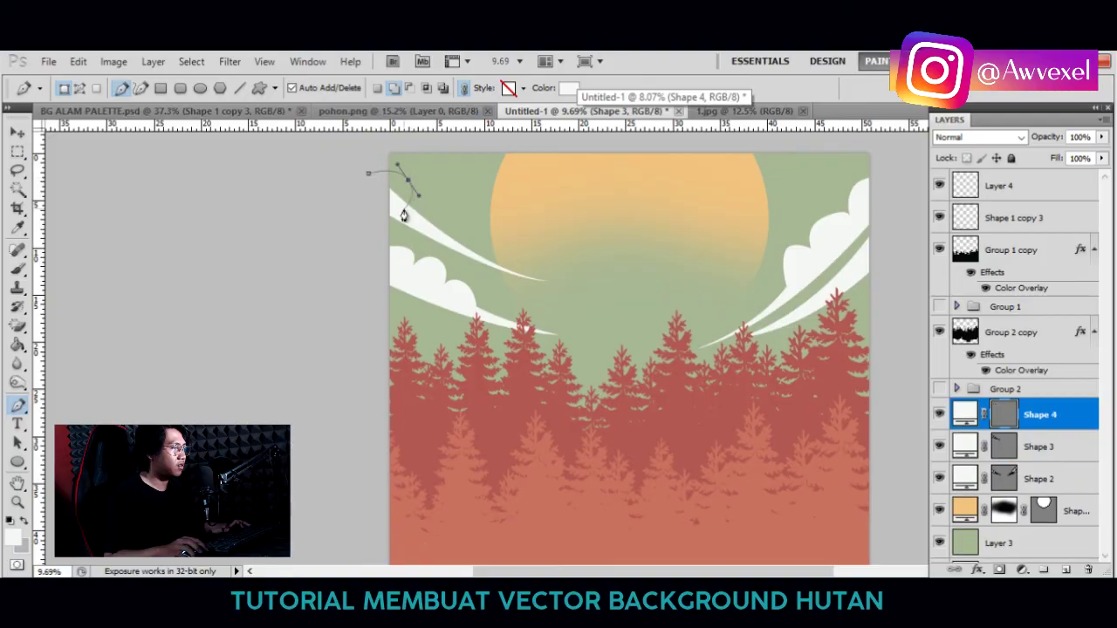
pyautogui.scroll(-1, 417, 217)
pyautogui.scroll(1, 384, 194)
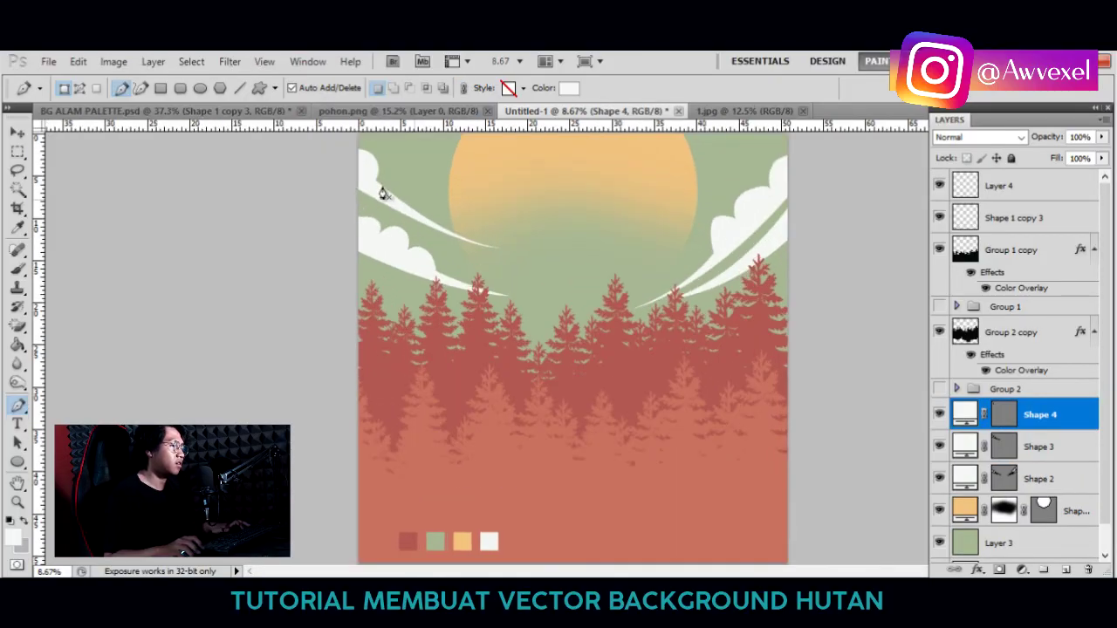
pyautogui.moveTo(375, 181); pyautogui.dragTo(392, 180)
pyautogui.hotkey('ctrl', 'z')
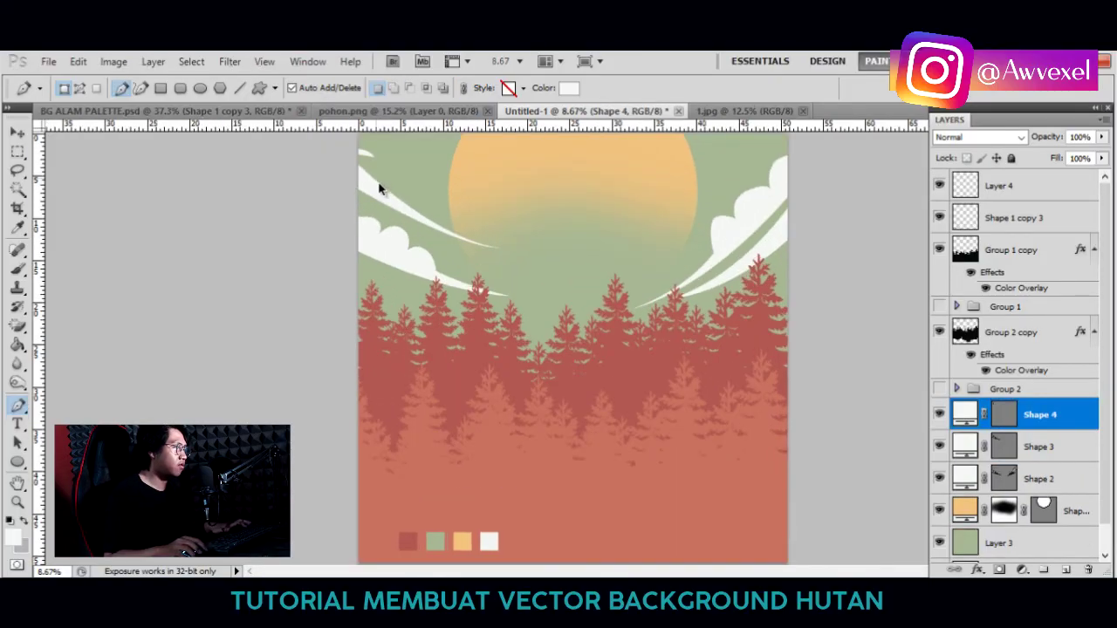